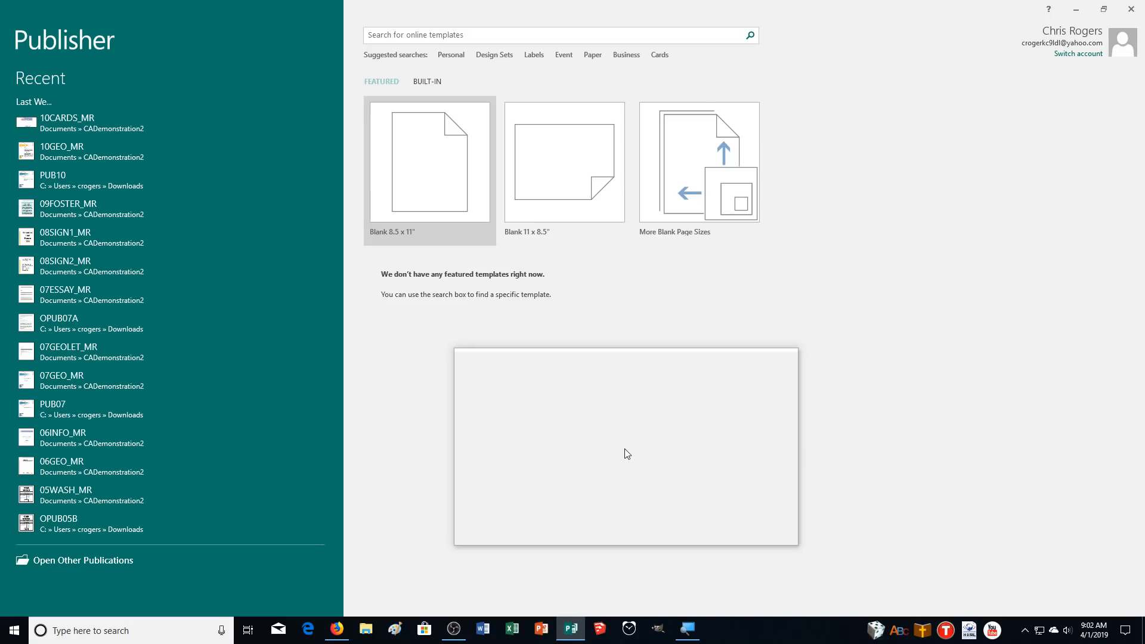
Create a blank publication from the more blank page sizes using Letter (Portrait), 8.5 x 11"
drag(624, 448, 440, 169)
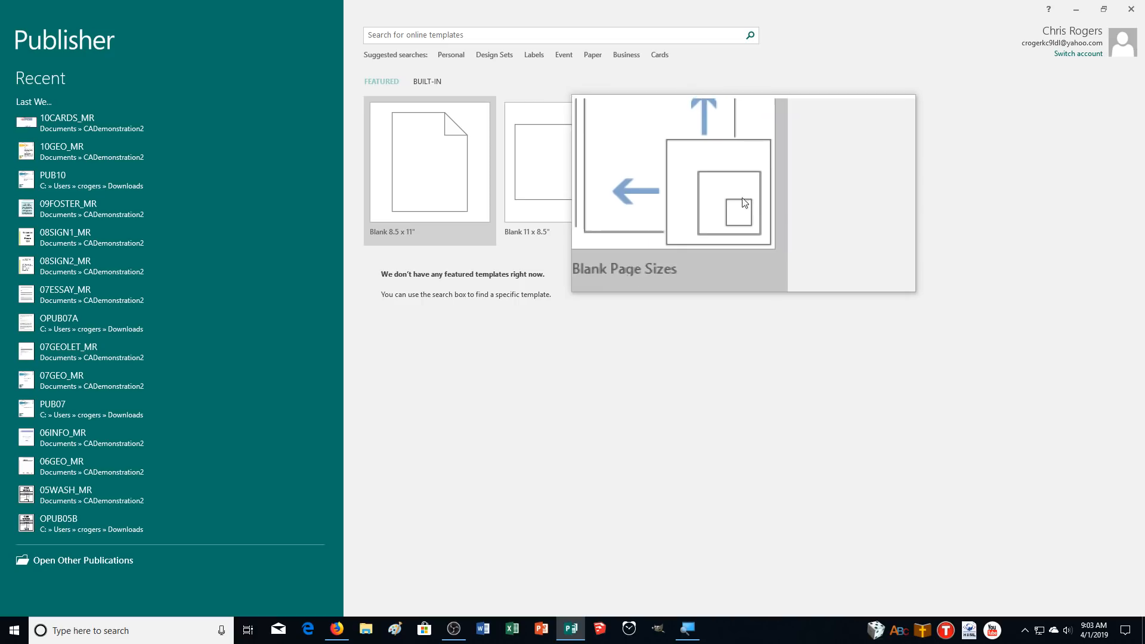
click(713, 217)
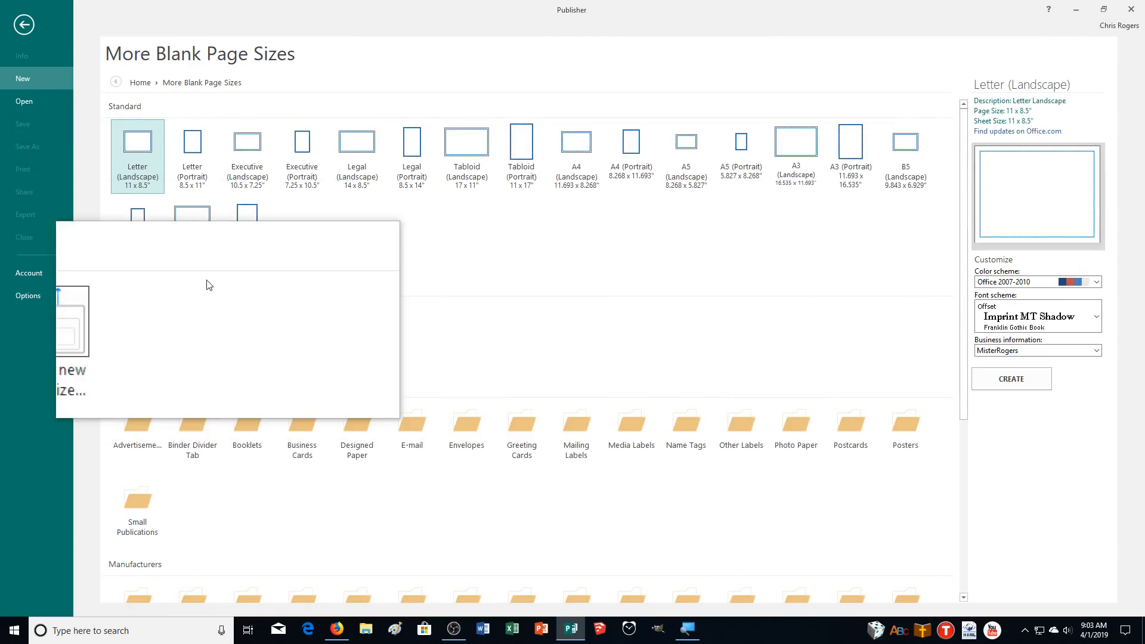
click(200, 158)
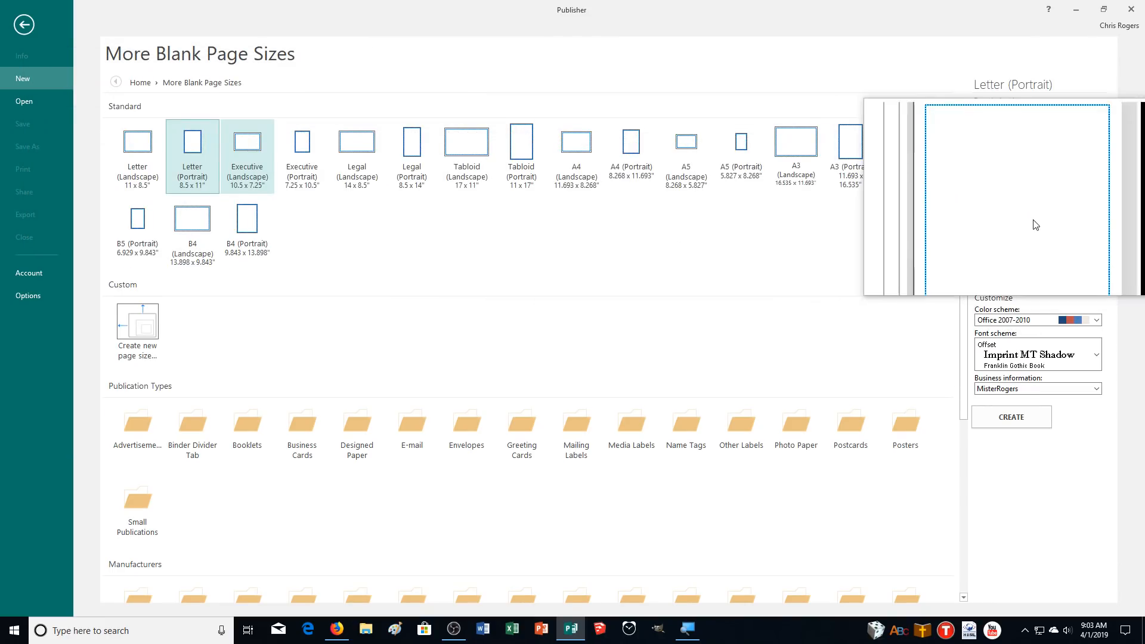
click(1031, 417)
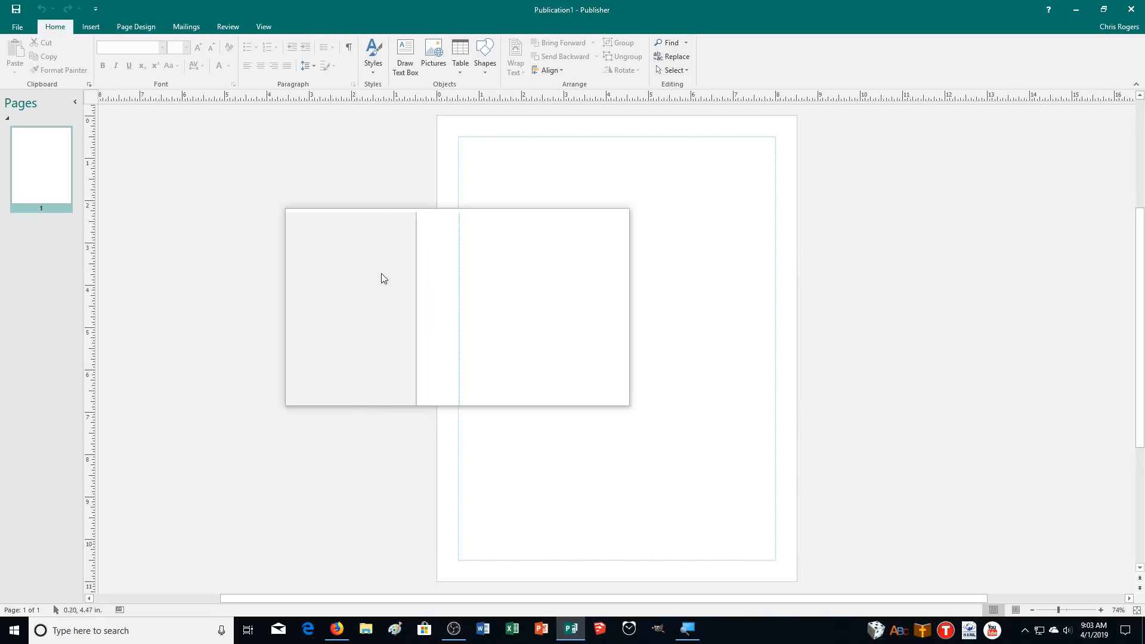
Save the publication as 11PUMPKIN_MR in the CADemonstration2 folder under Documents
click(13, 8)
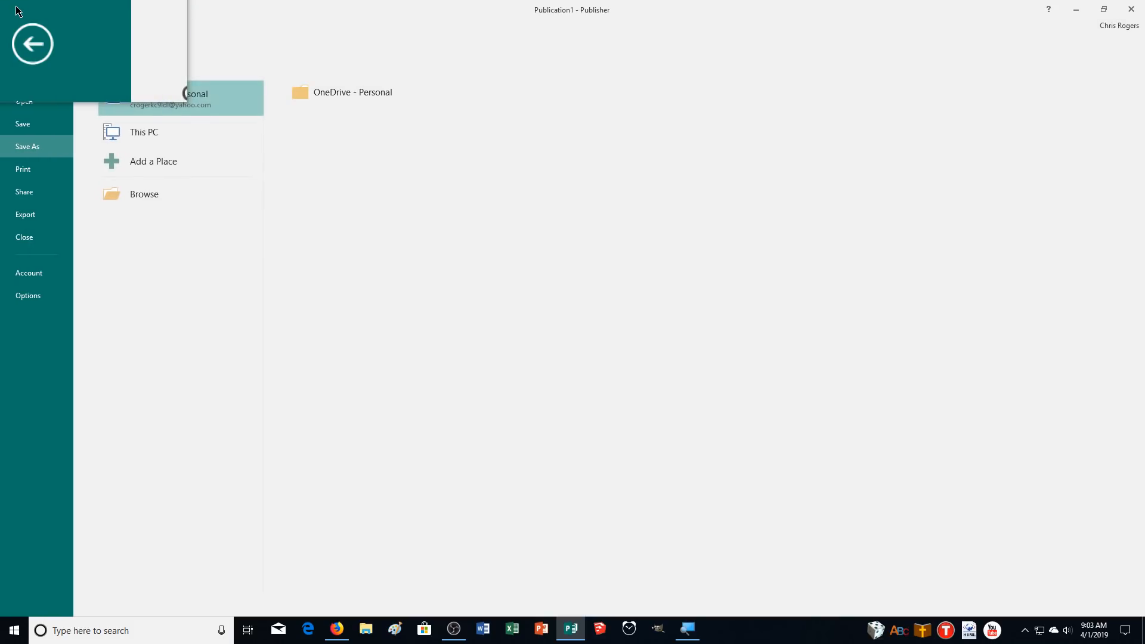
click(155, 194)
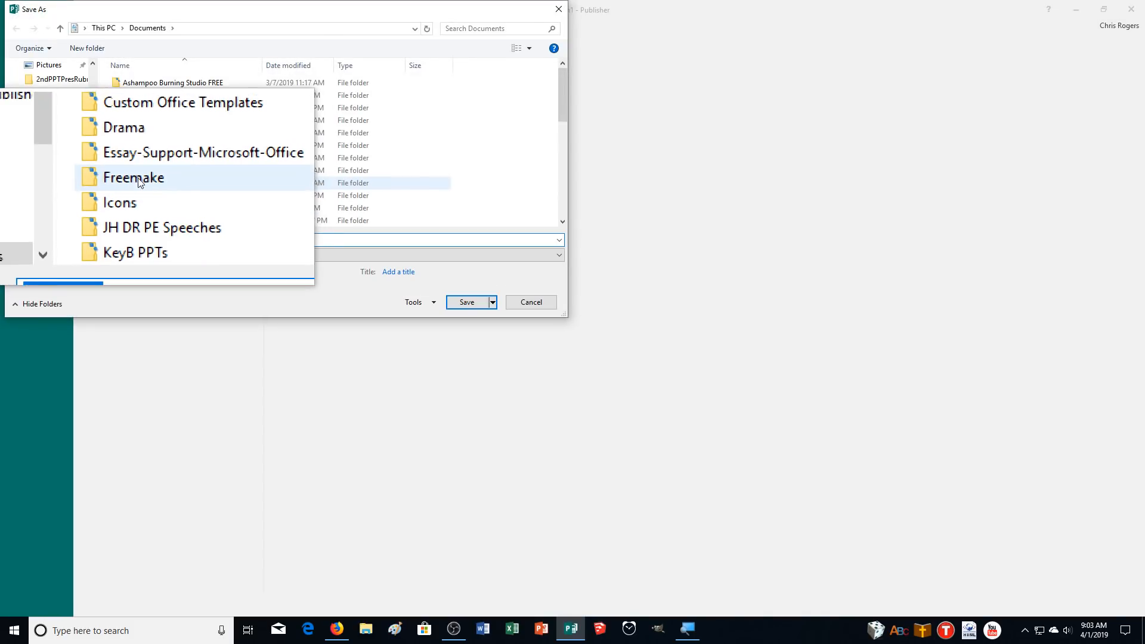
double_click(168, 133)
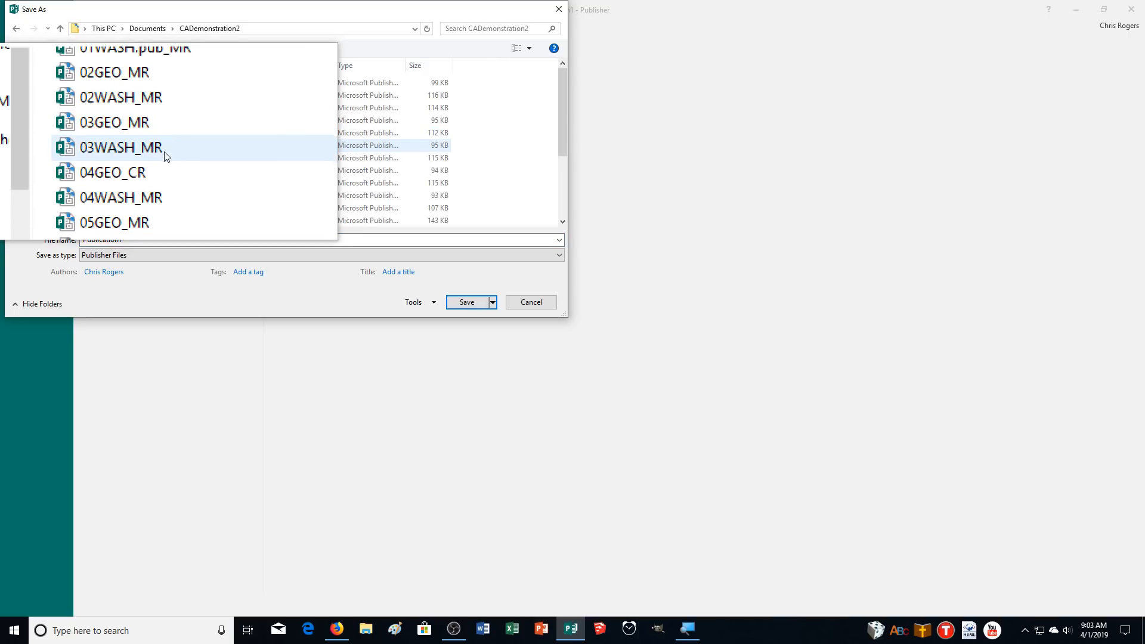
click(128, 239)
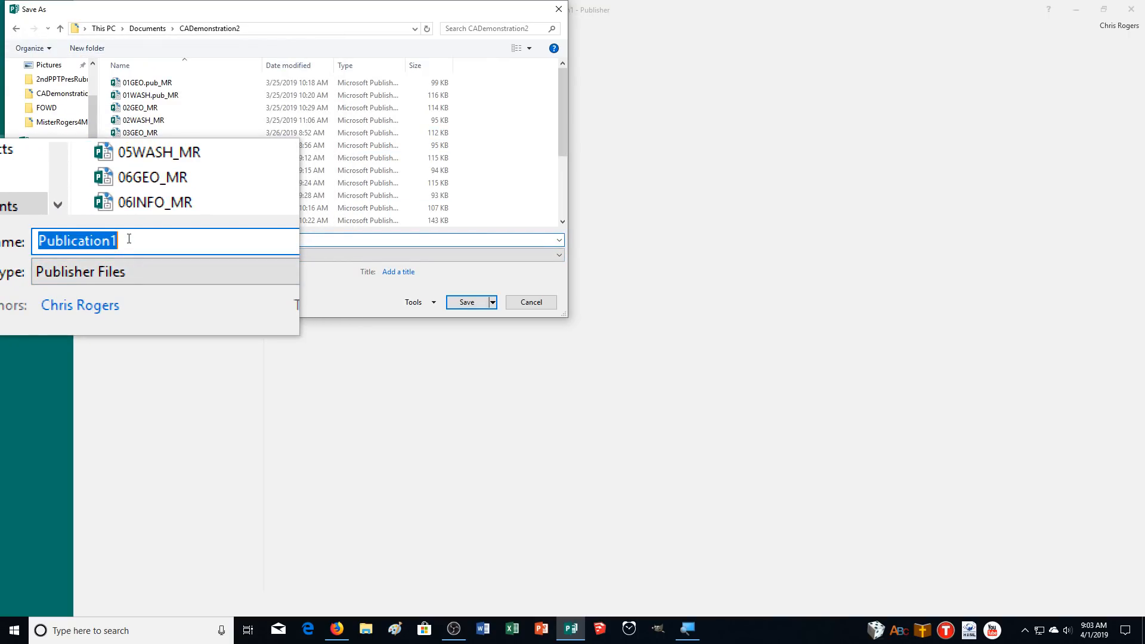
text(11PUMPKIN_MR)
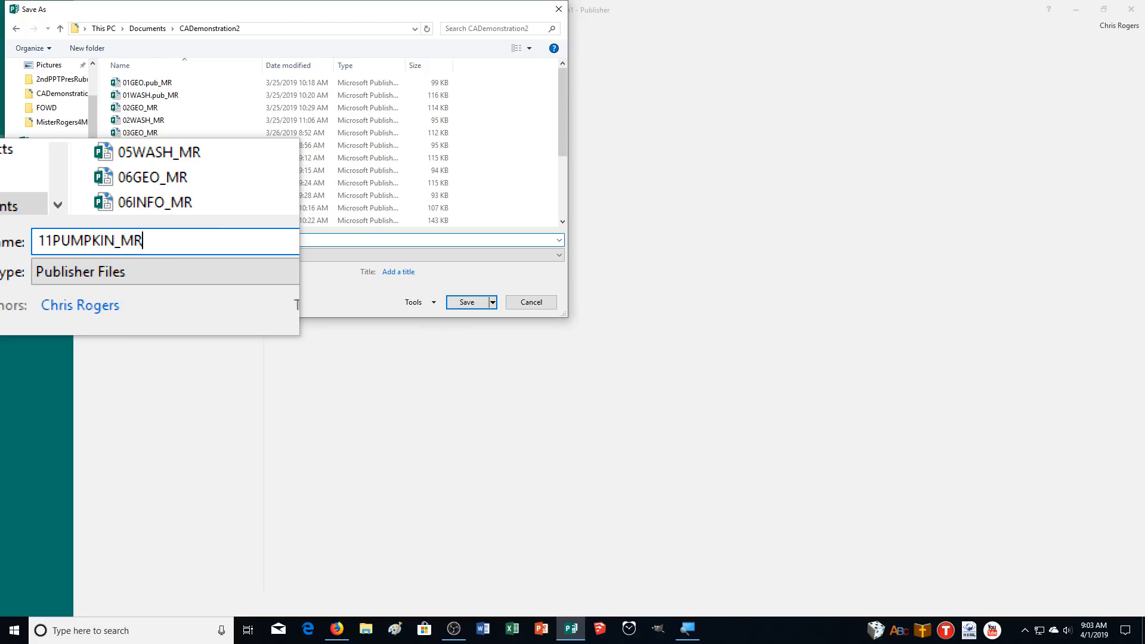
key(Return)
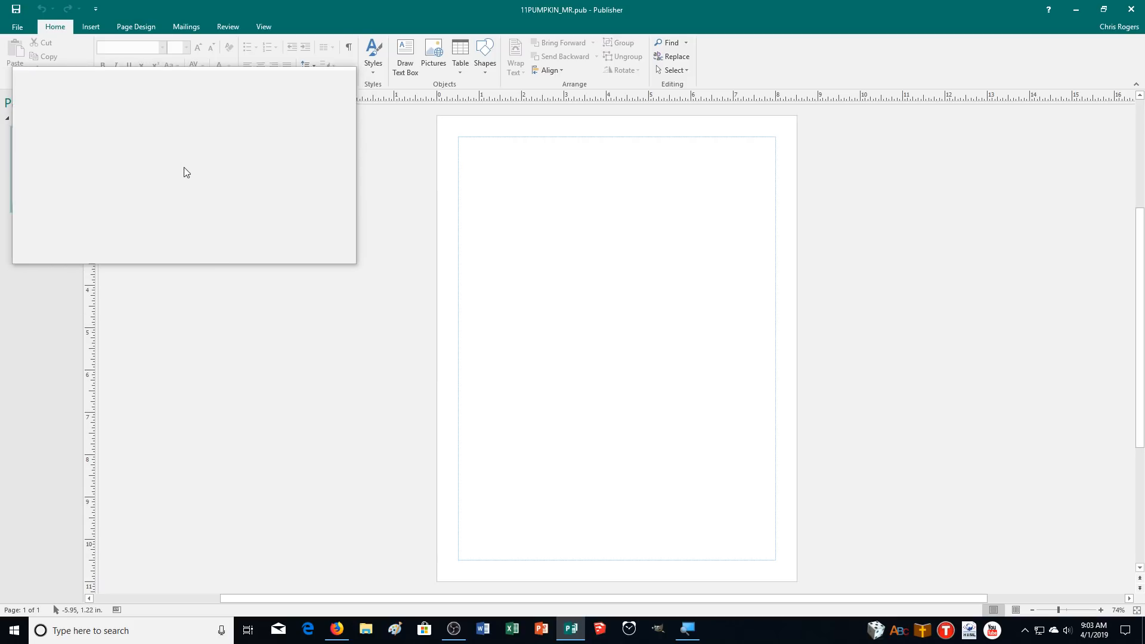
Set a custom page size of 8" wide by 10" high in the page setup
click(142, 30)
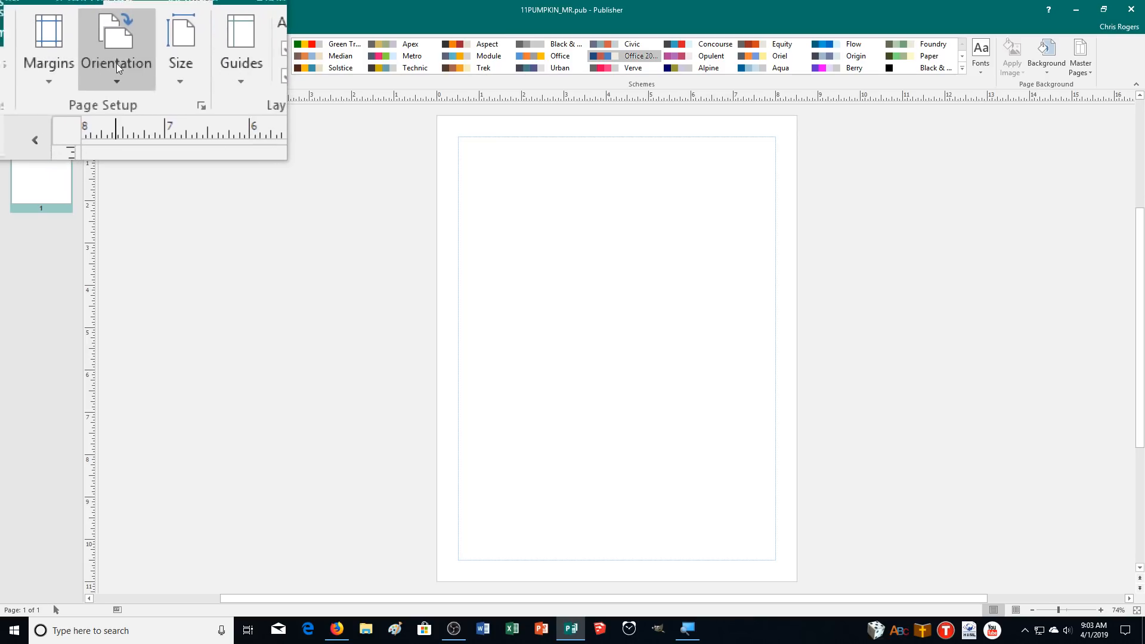
click(148, 63)
click(148, 63)
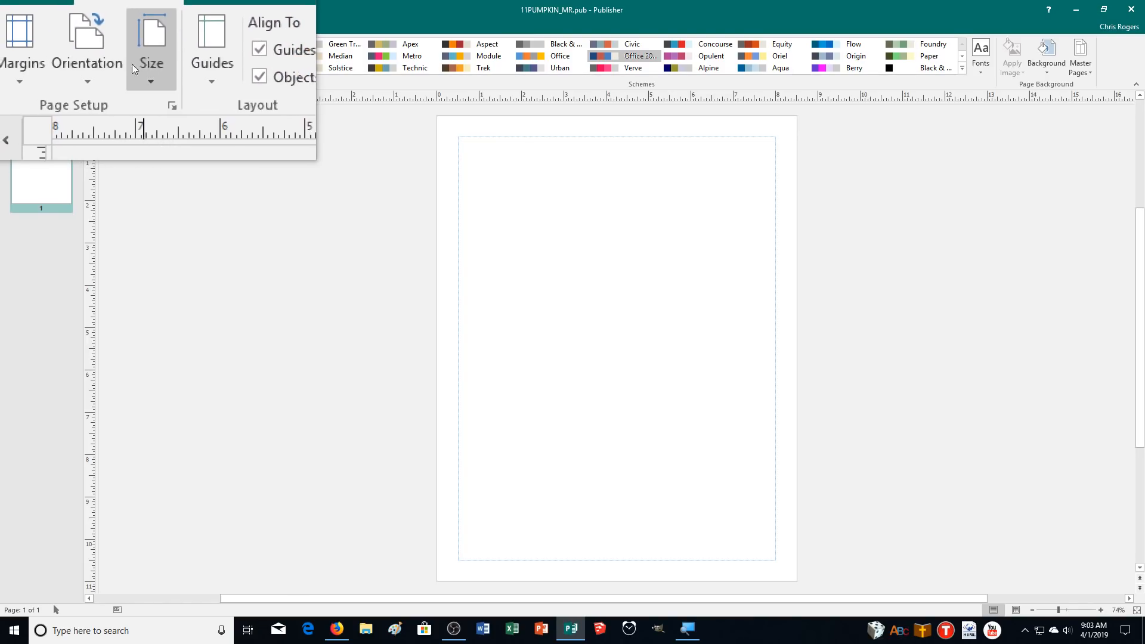
click(114, 63)
click(113, 63)
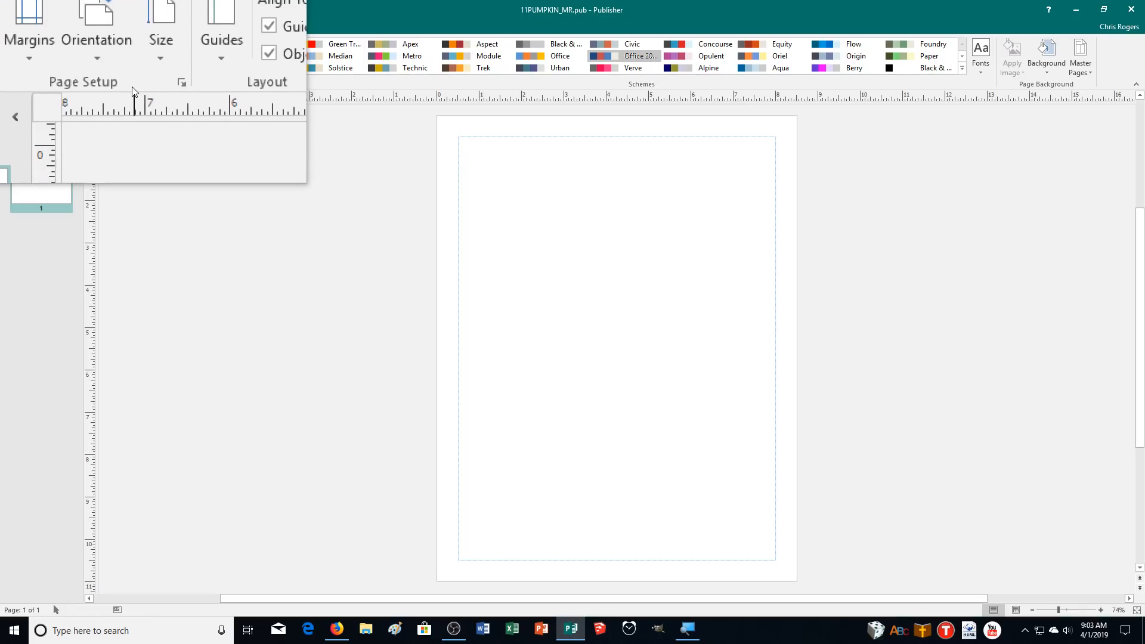
click(156, 86)
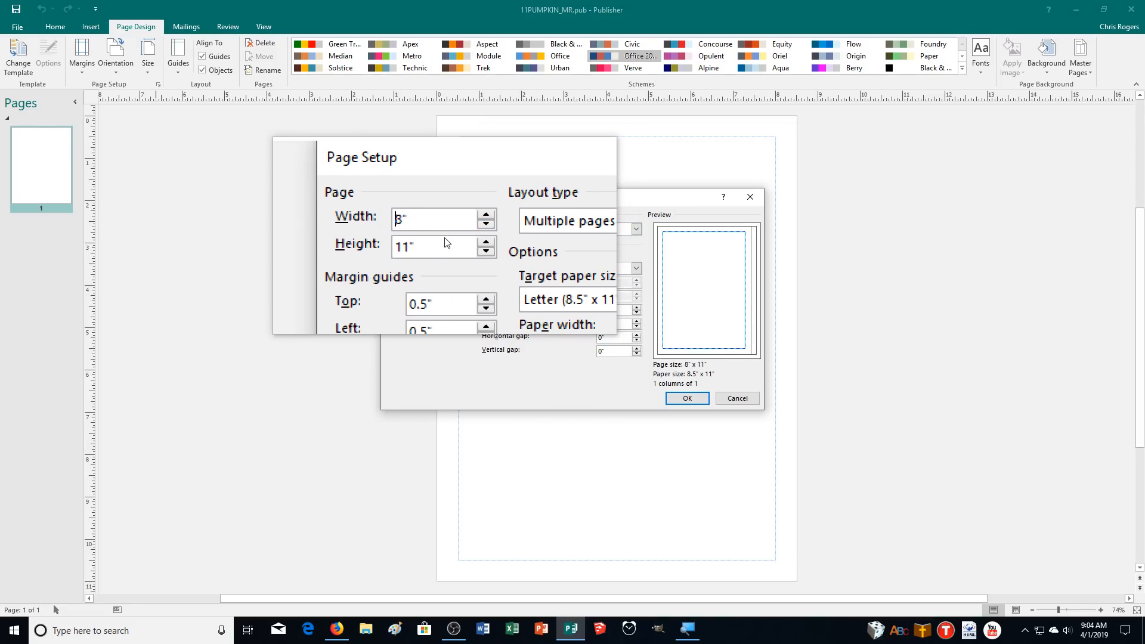
click(467, 246)
click(467, 245)
click(468, 245)
click(464, 242)
click(464, 242)
click(464, 242)
click(464, 243)
click(464, 242)
click(464, 242)
click(463, 242)
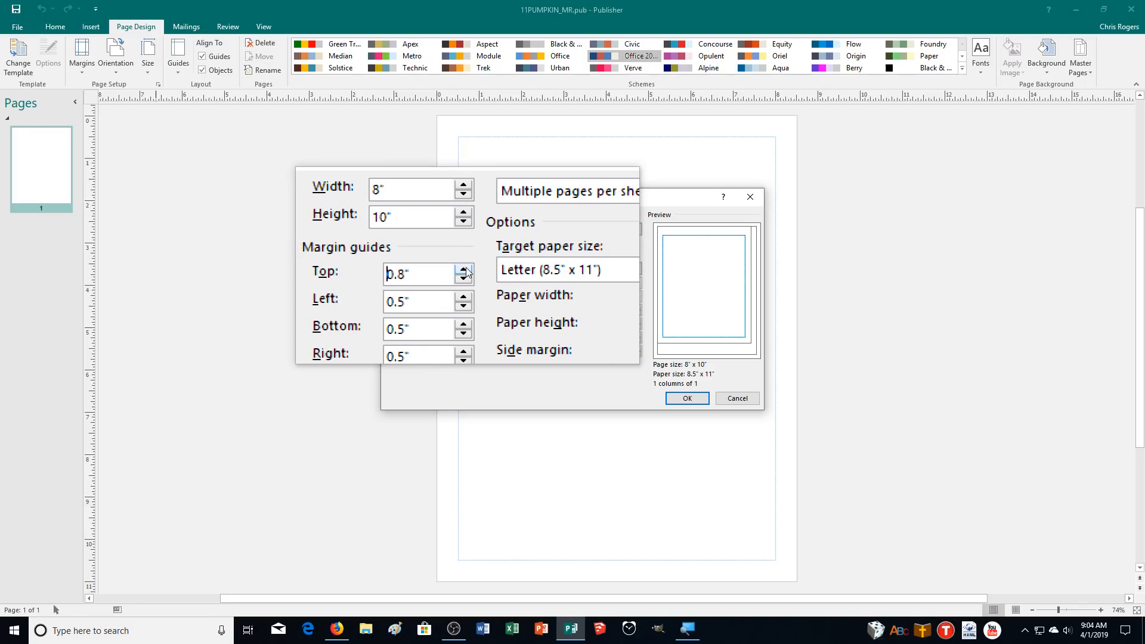
Set all four margin guides to 0.8" and apply the page setup
click(466, 285)
click(465, 280)
click(465, 287)
click(466, 294)
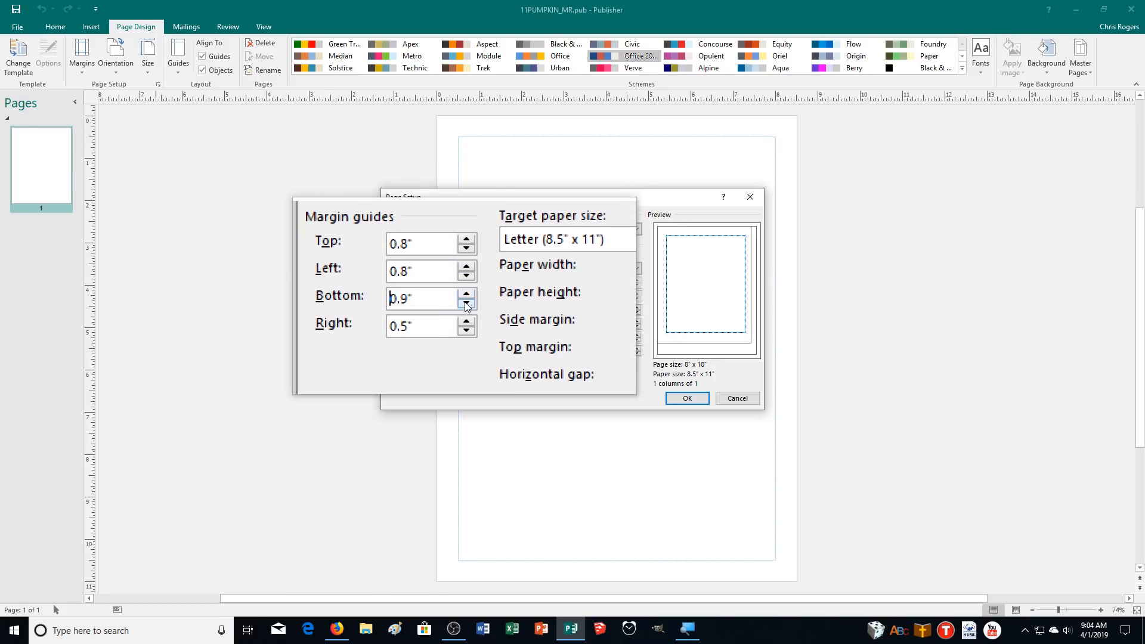
click(466, 311)
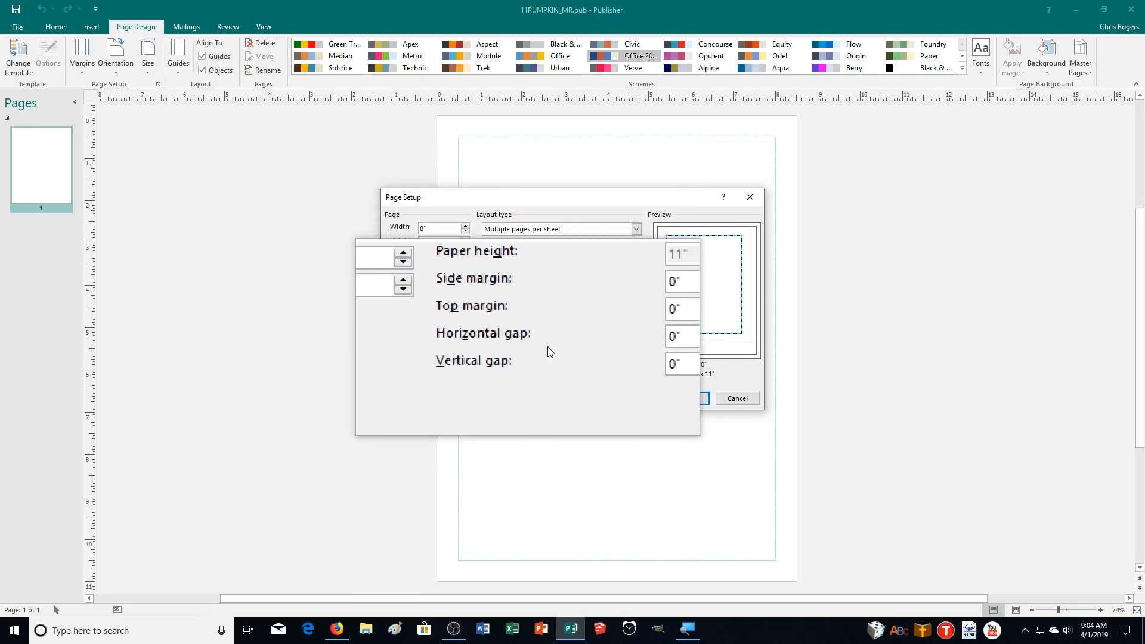
click(703, 400)
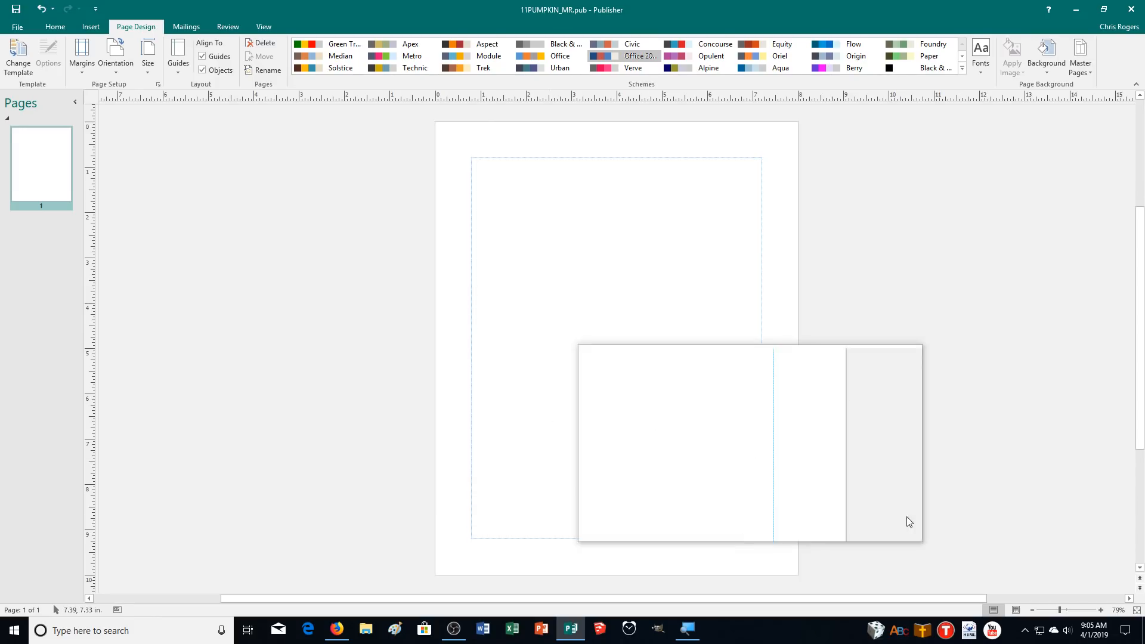
Place a horizontal ruler guide at 1.5" down the page and a vertical ruler guide at 1.5" across
click(1102, 609)
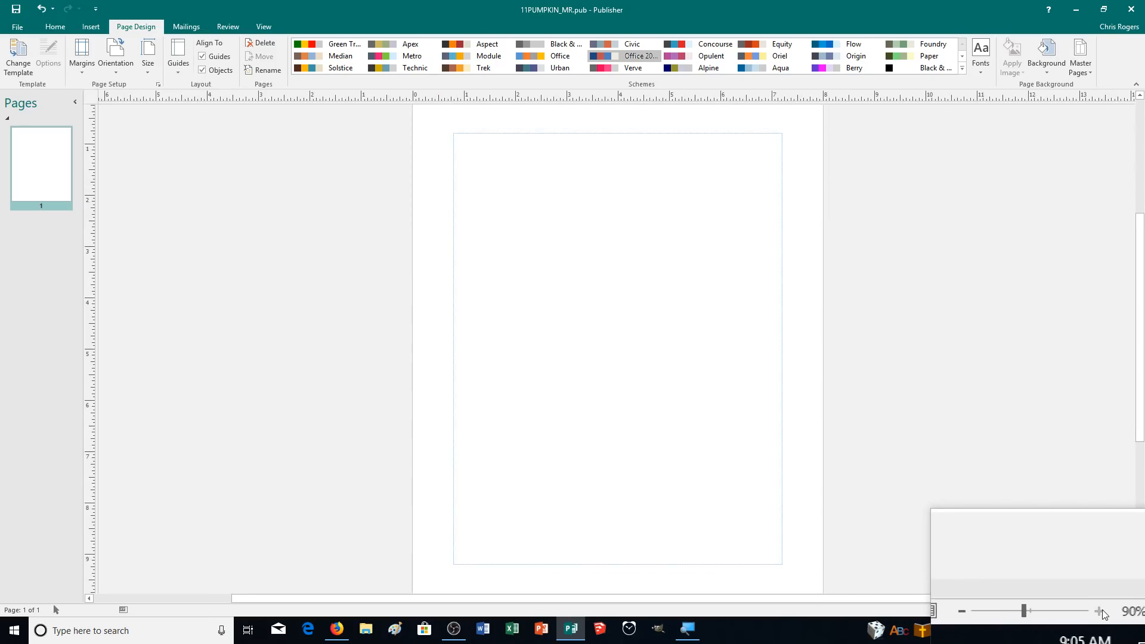
click(1102, 610)
click(1102, 609)
click(1101, 610)
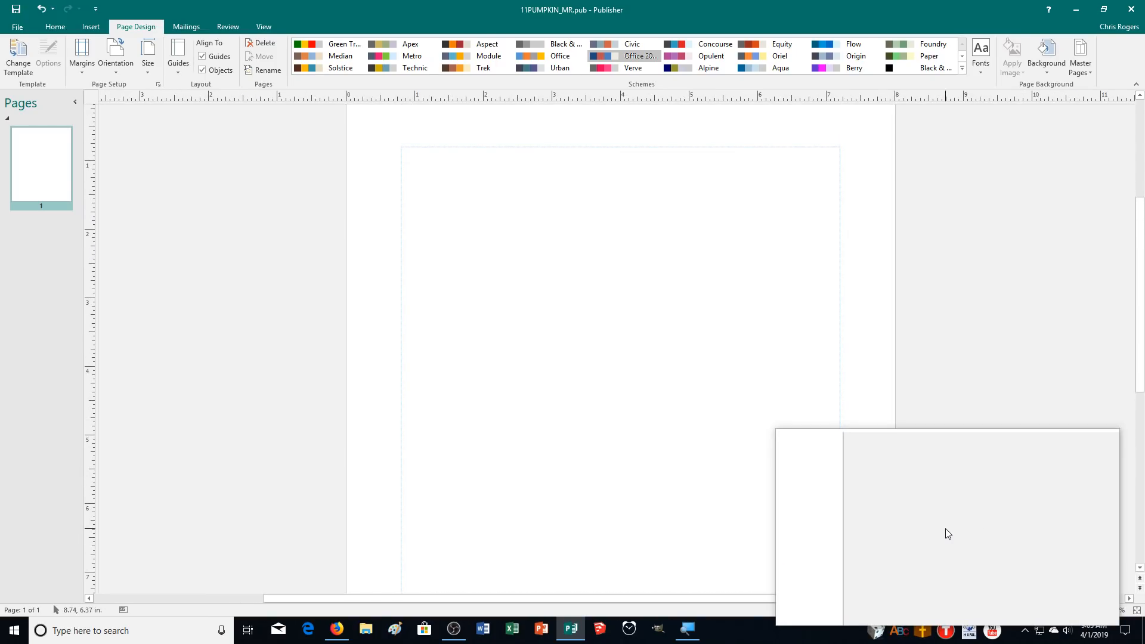
scroll(946, 528, up, 2)
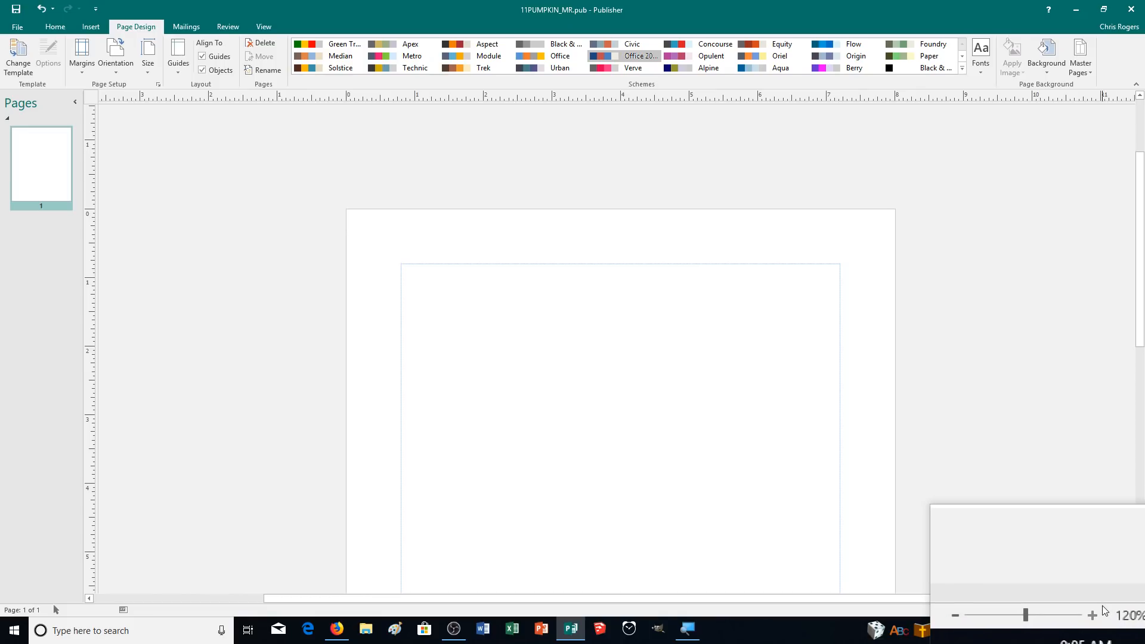
click(1100, 608)
click(1098, 608)
click(1099, 608)
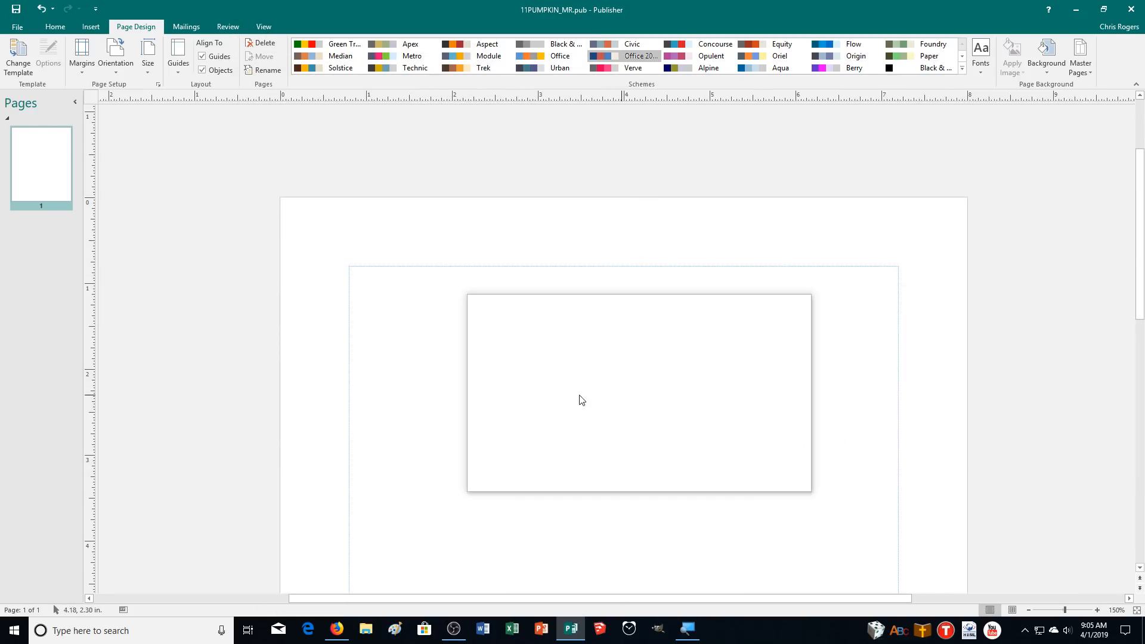
drag(497, 94, 109, 326)
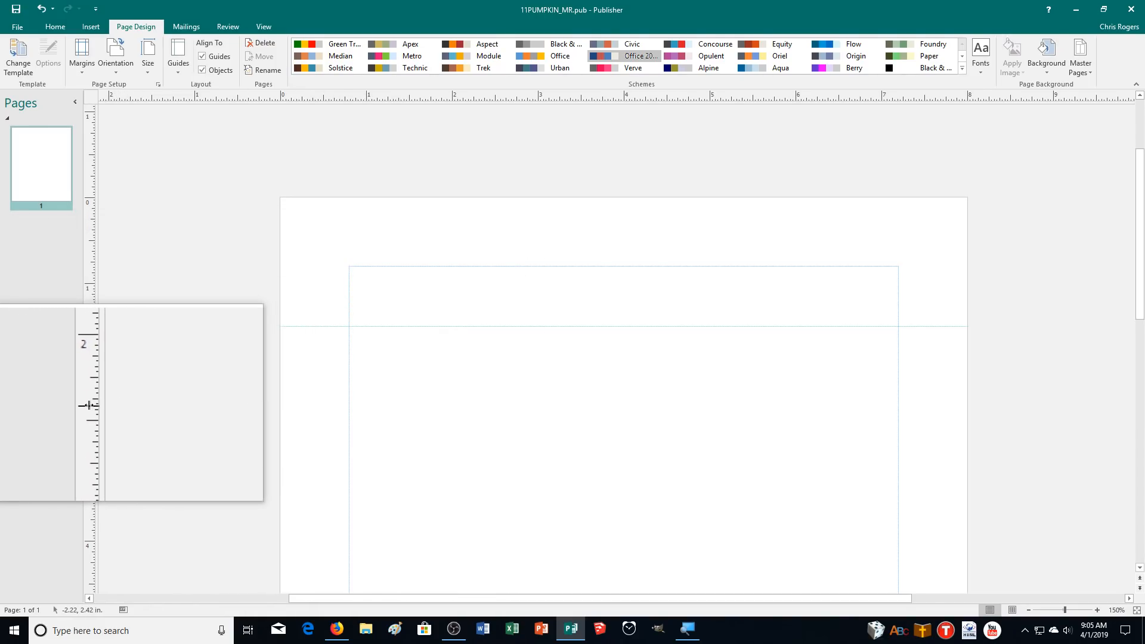
drag(89, 405, 409, 99)
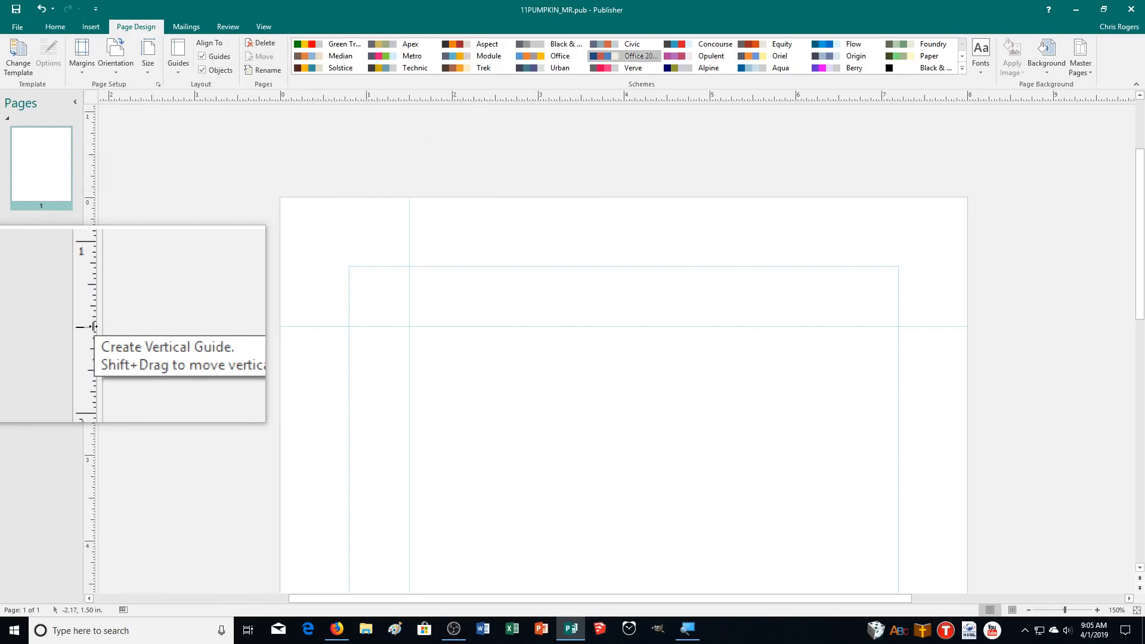
Draw a text box about 0.59" wide and 0.39" high inside the margins, below the horizontal ruler guide
scroll(676, 401, down, 1)
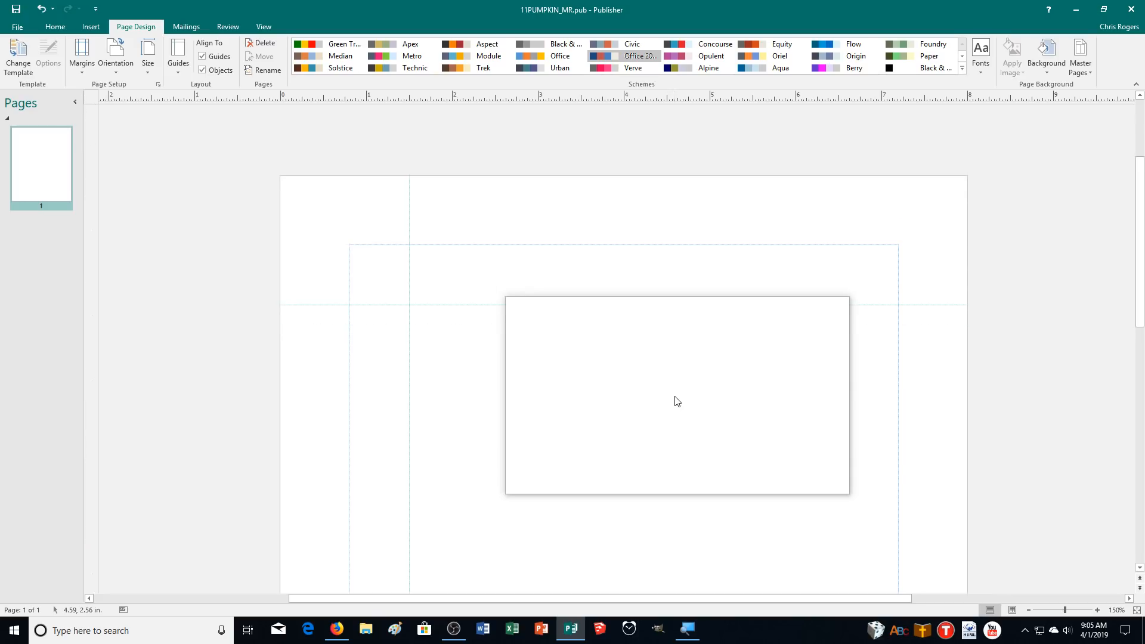
scroll(677, 402, down, 4)
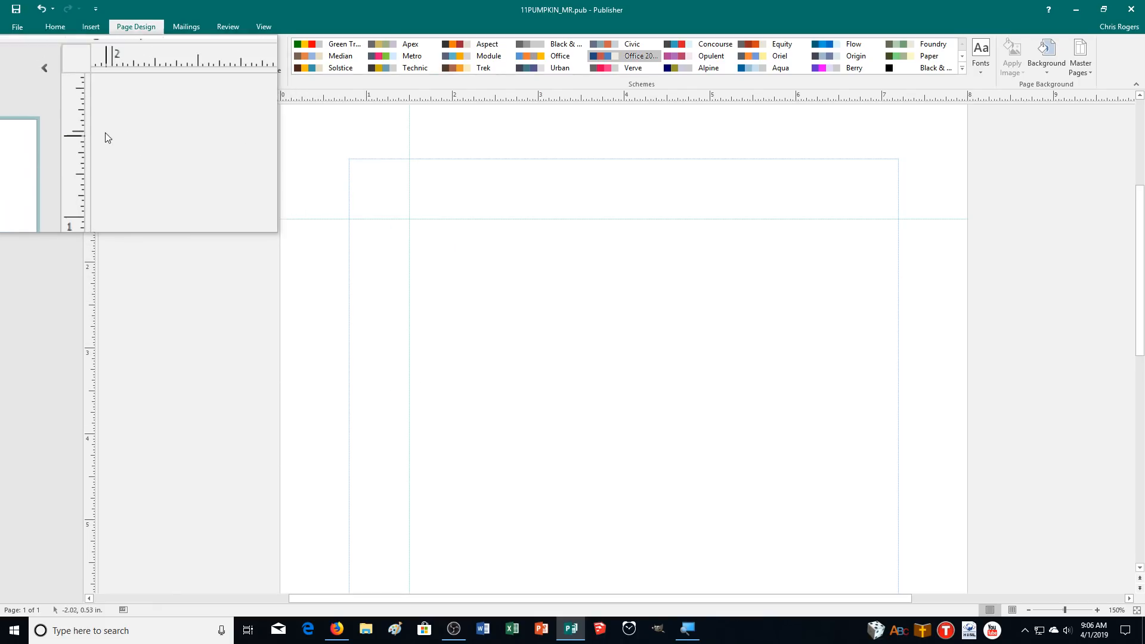
click(91, 26)
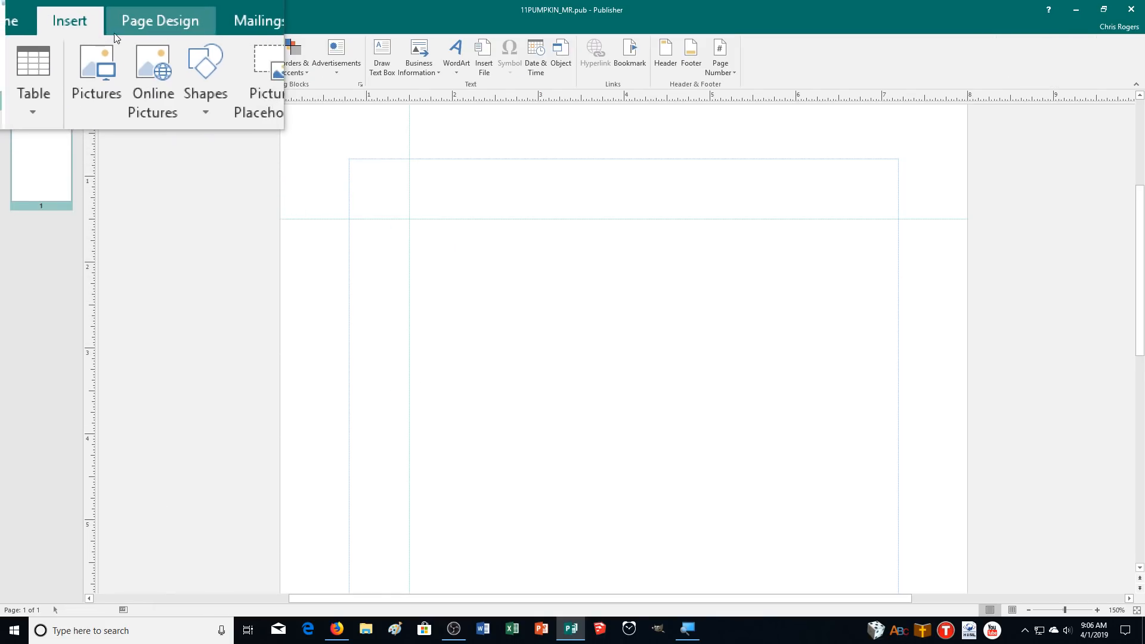
click(381, 57)
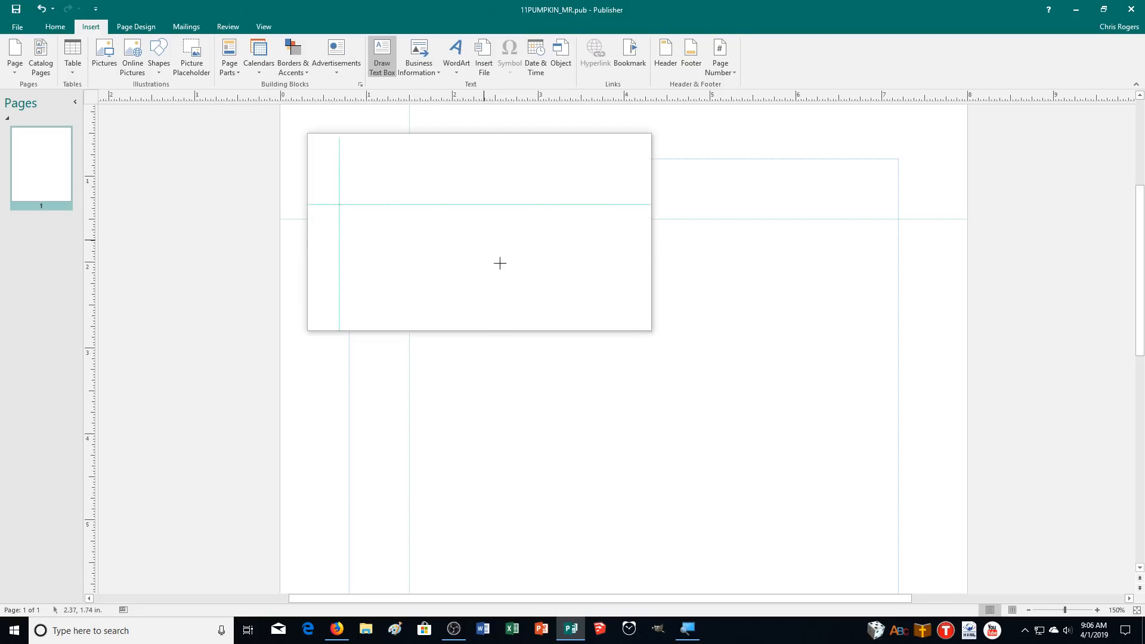
drag(477, 259, 563, 319)
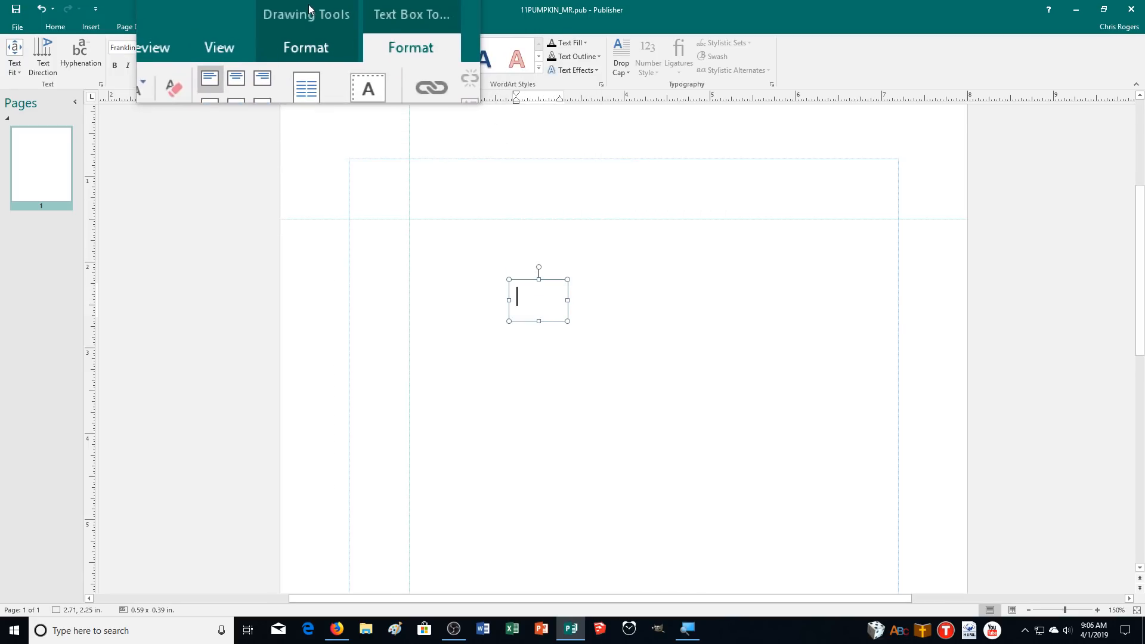
Resize the text box to 2" high by 4" wide and move its upper-left corner to the intersection of the ruler guides
click(313, 29)
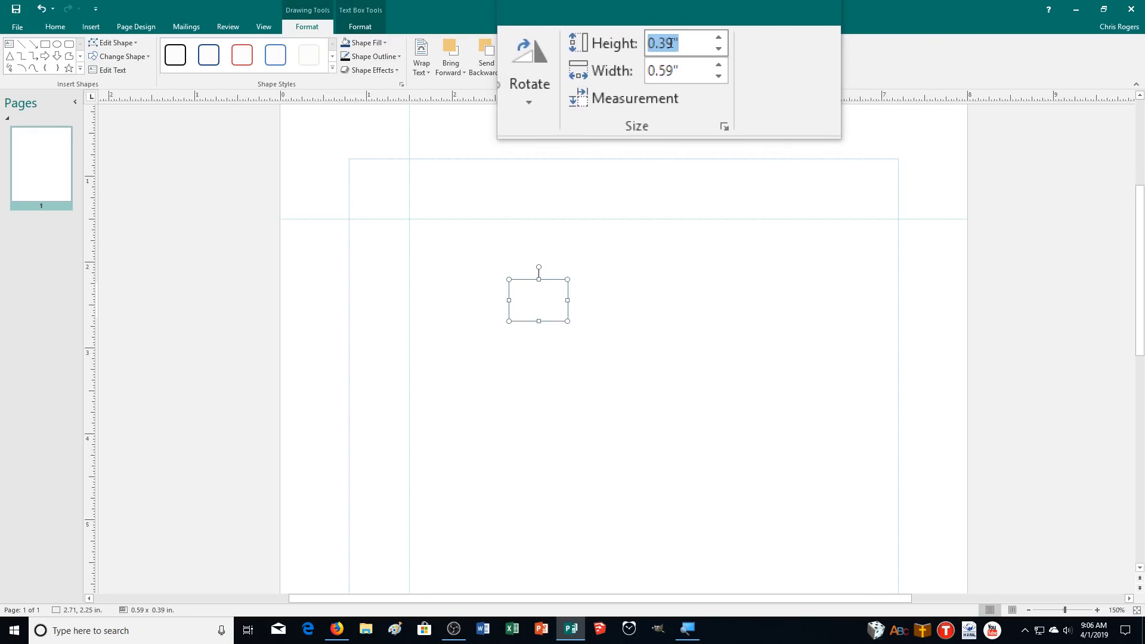
key(BackSpace)
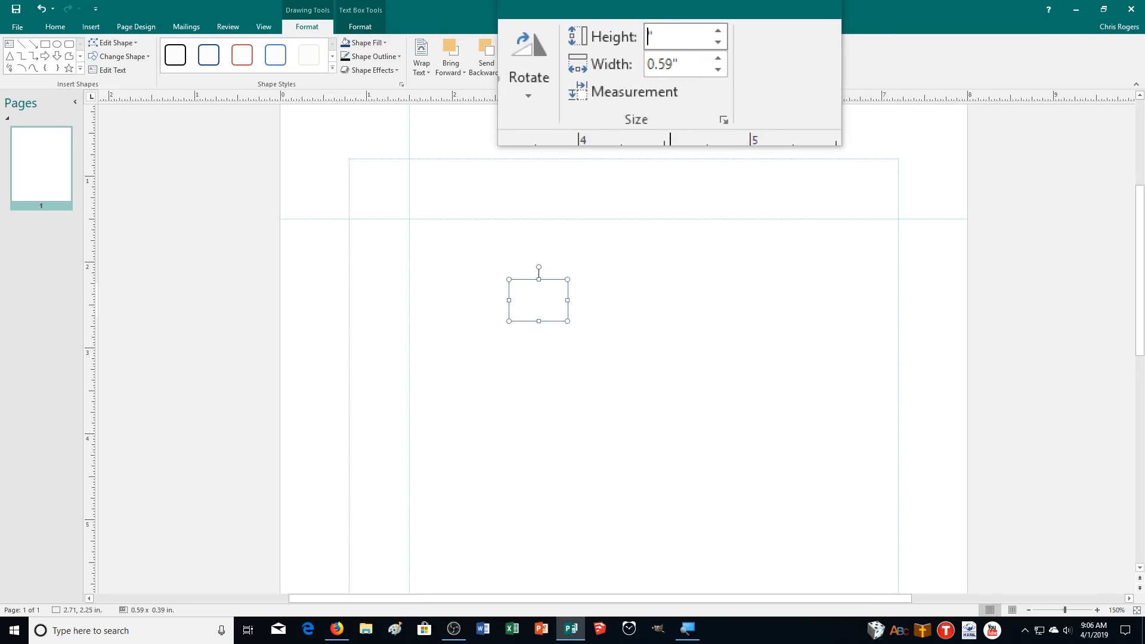
text(2)
key(Return)
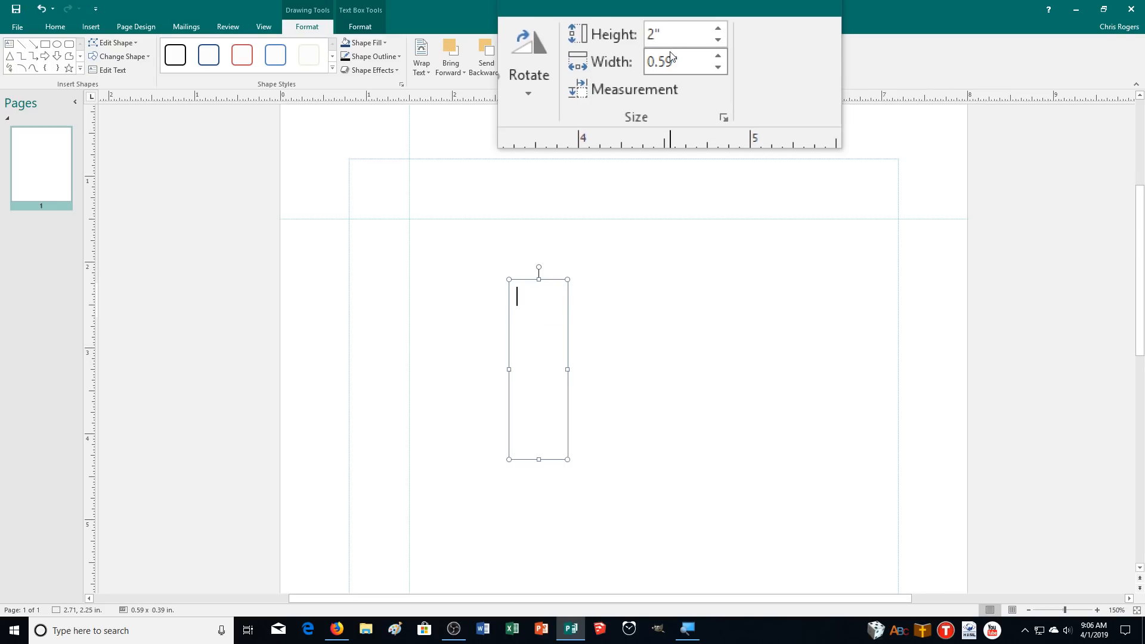
click(671, 57)
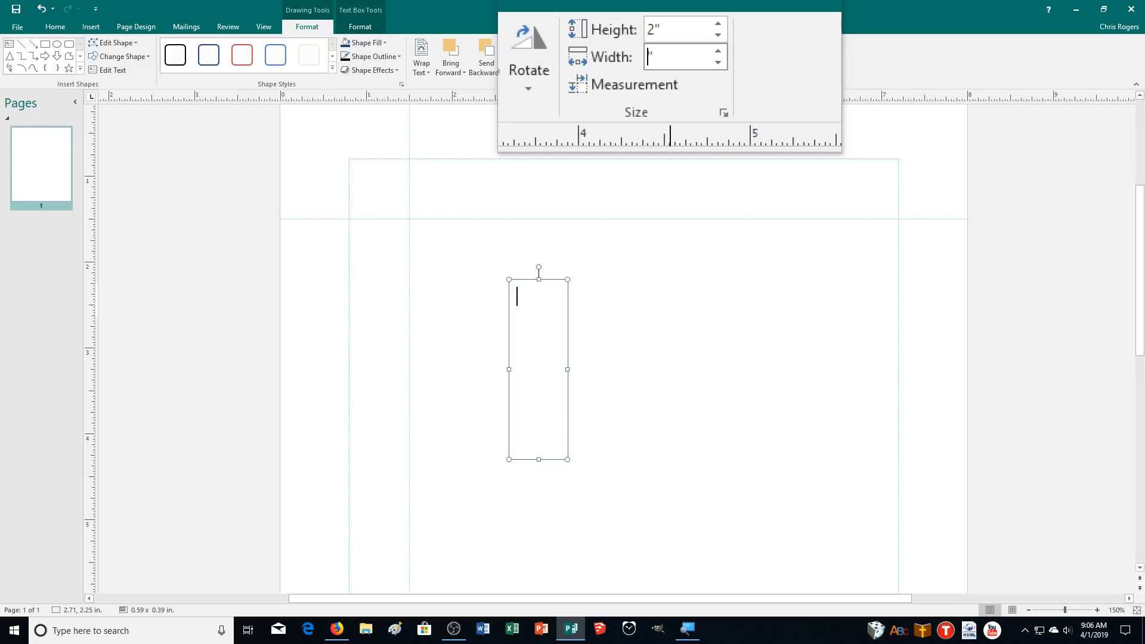
key(Return)
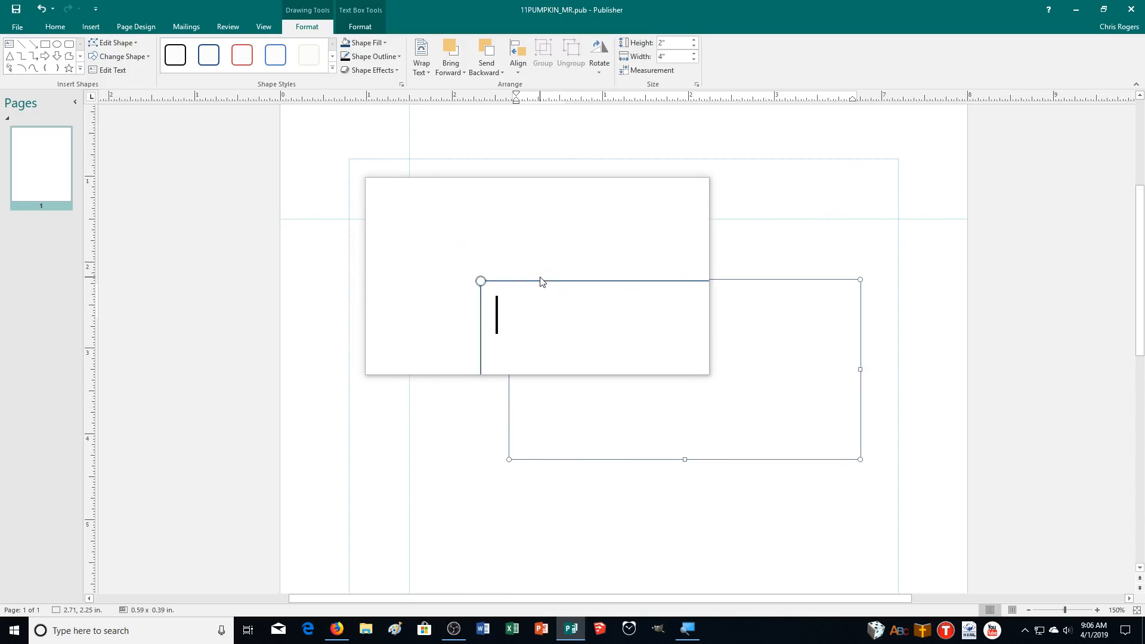
drag(541, 281, 436, 216)
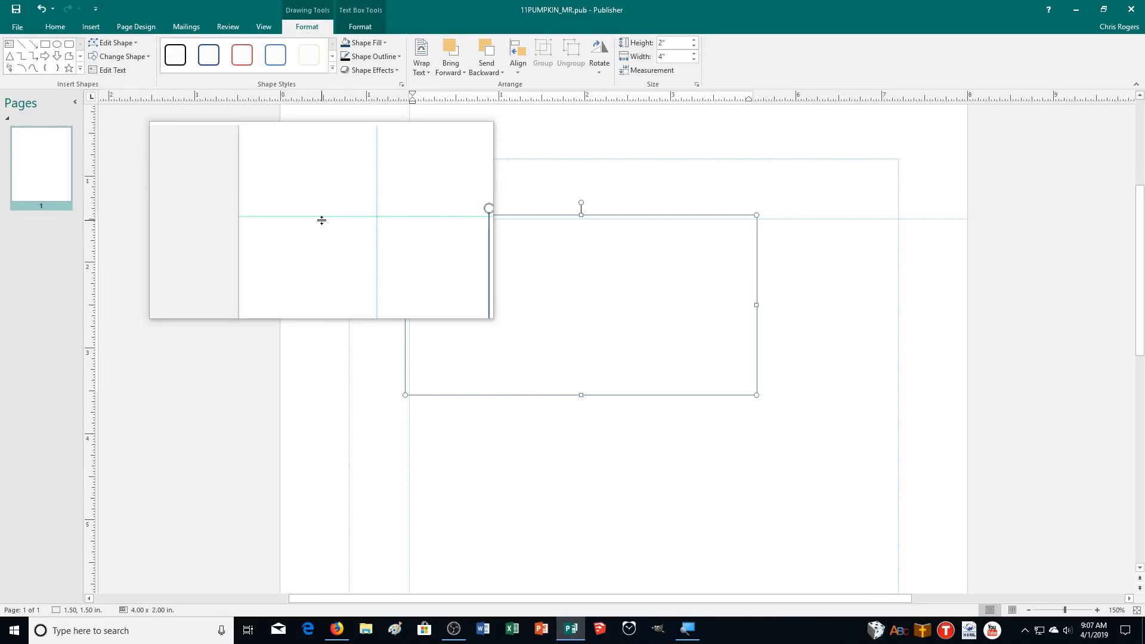
Remove the horizontal and vertical ruler guides from the page, leaving the text box in place
drag(321, 218, 314, 89)
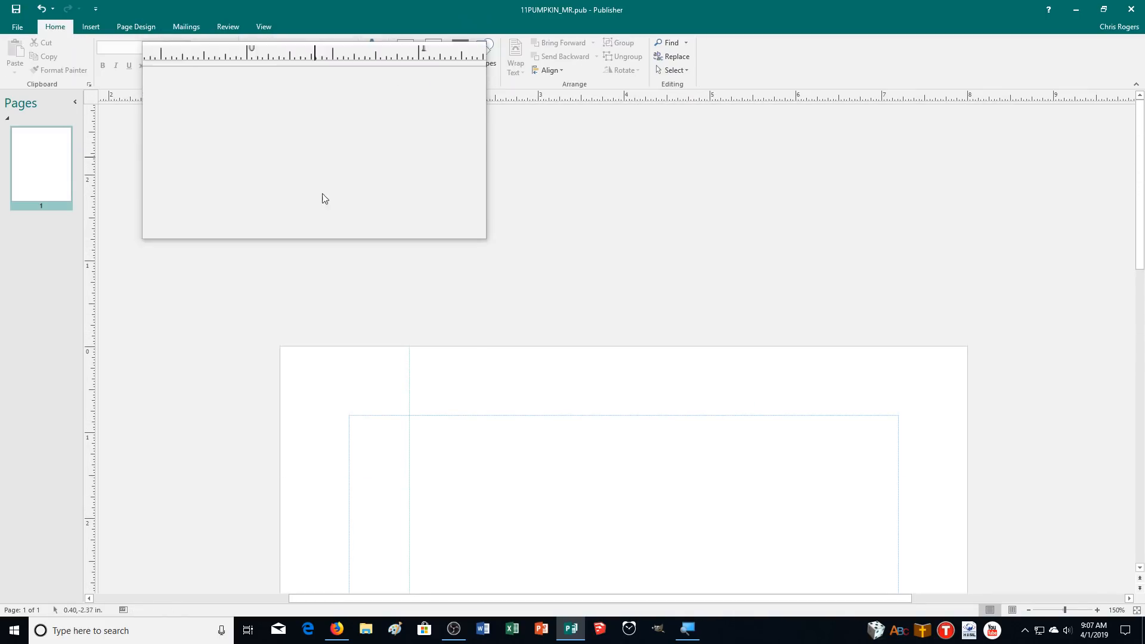
scroll(485, 433, down, 3)
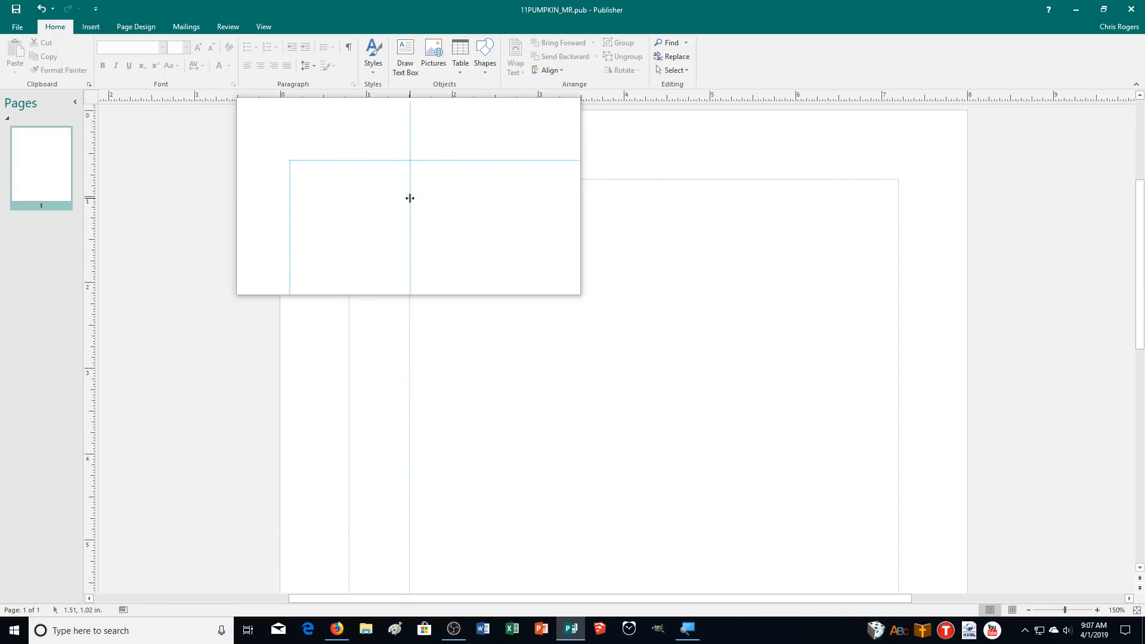
drag(409, 198, 180, 220)
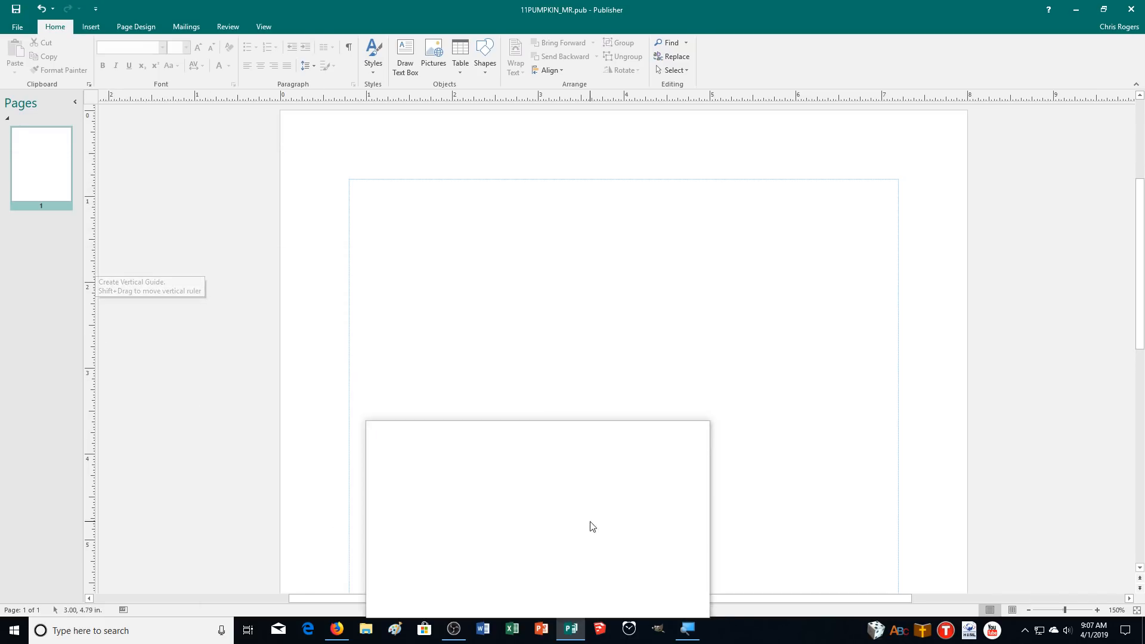
scroll(1032, 421, down, 1)
click(665, 334)
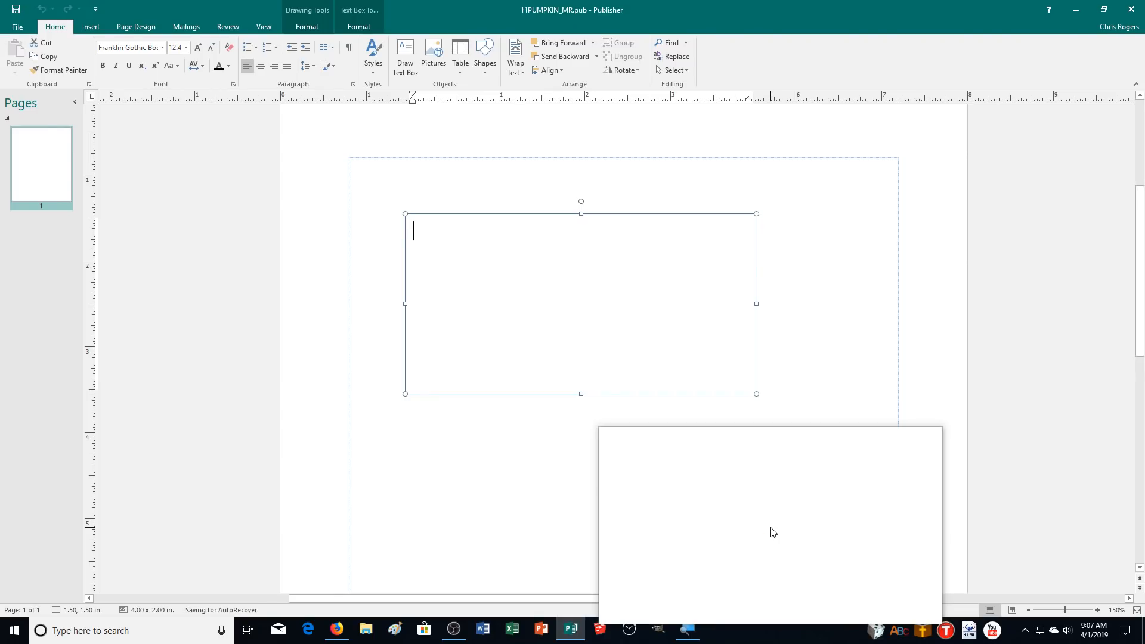
Close the pumpkin publication and create a greeting card from the built-in Birthday 8 template with its default options
click(18, 26)
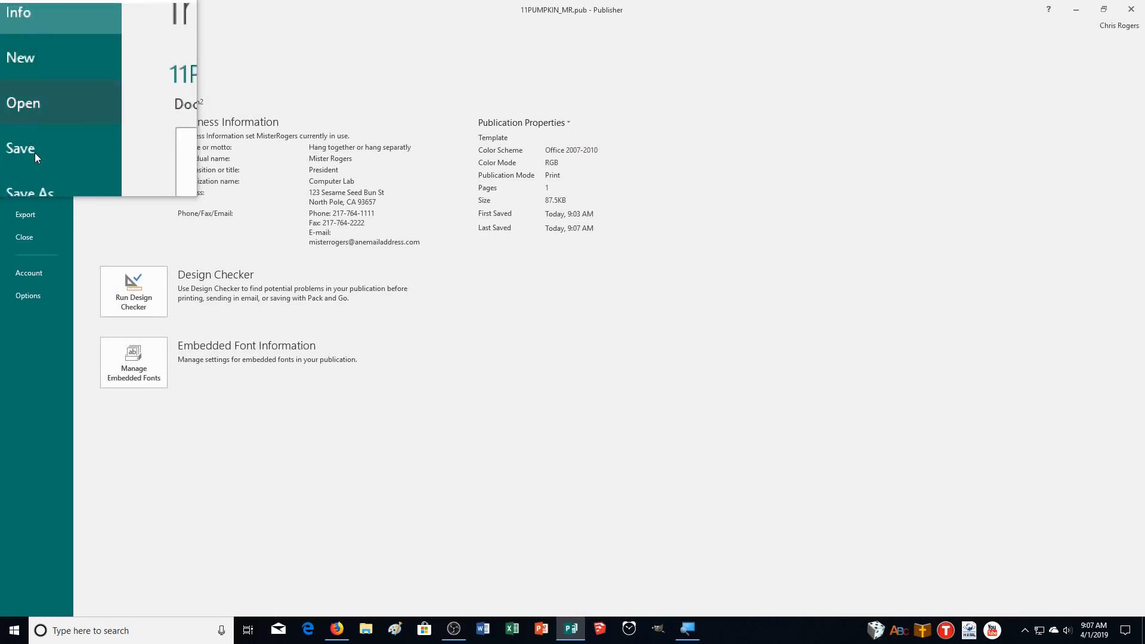
click(27, 236)
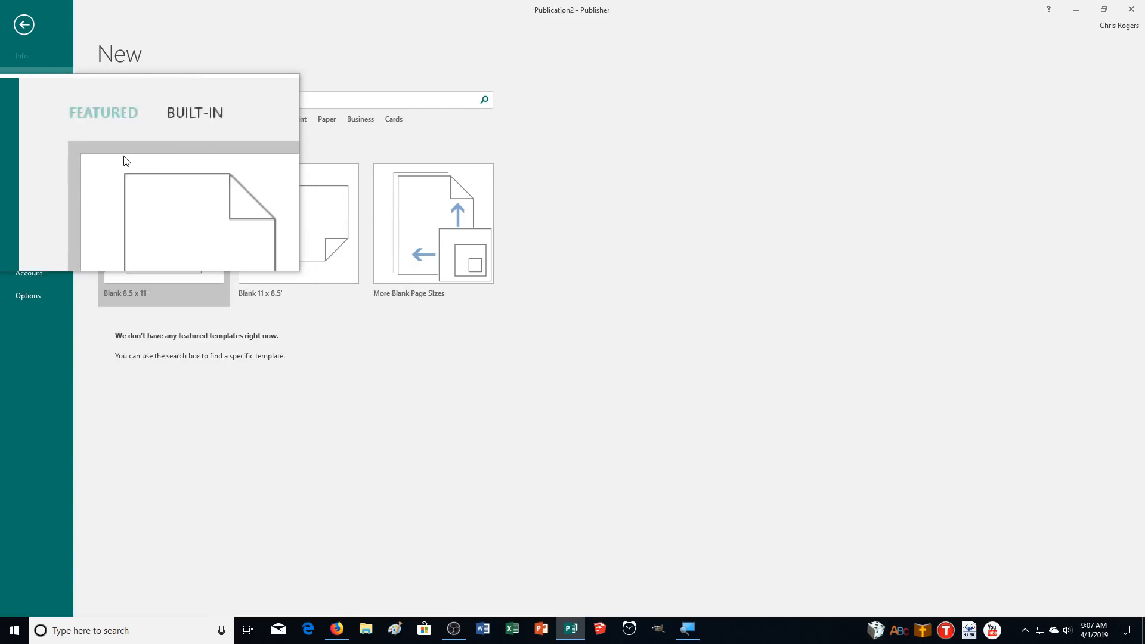
click(173, 146)
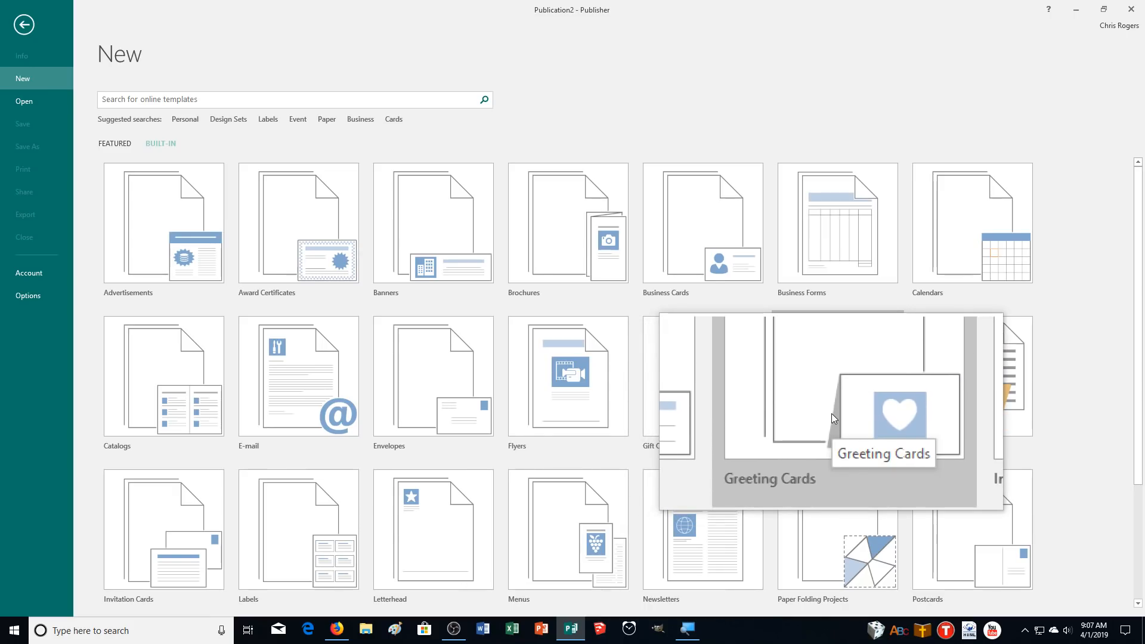
click(831, 413)
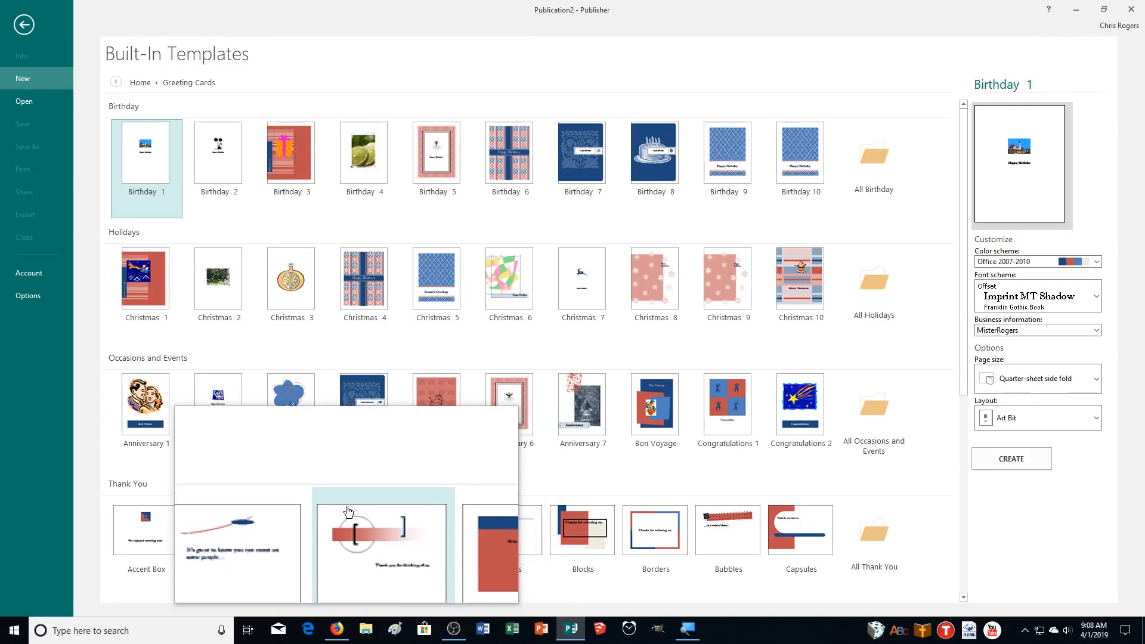
scroll(348, 511, down, 1)
scroll(348, 512, up, 1)
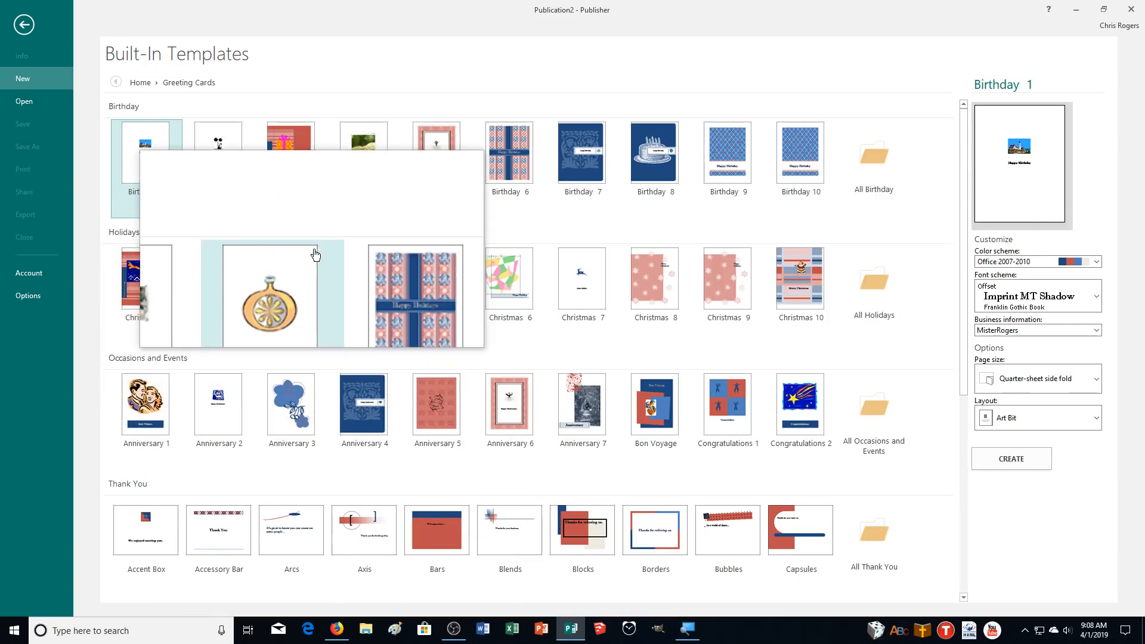
click(651, 163)
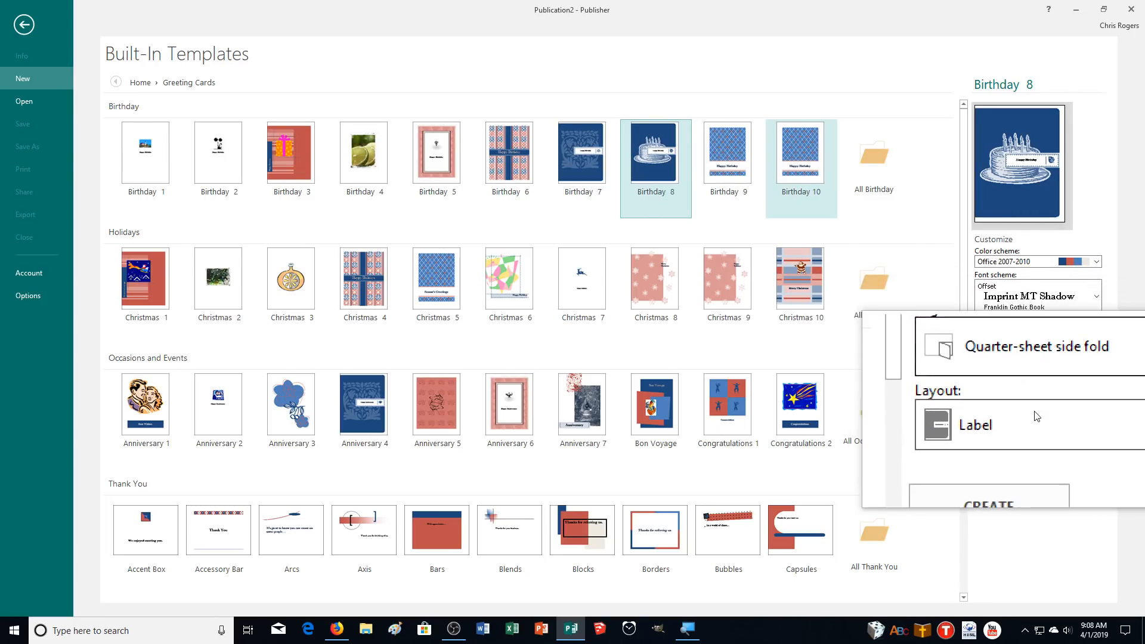
click(1029, 459)
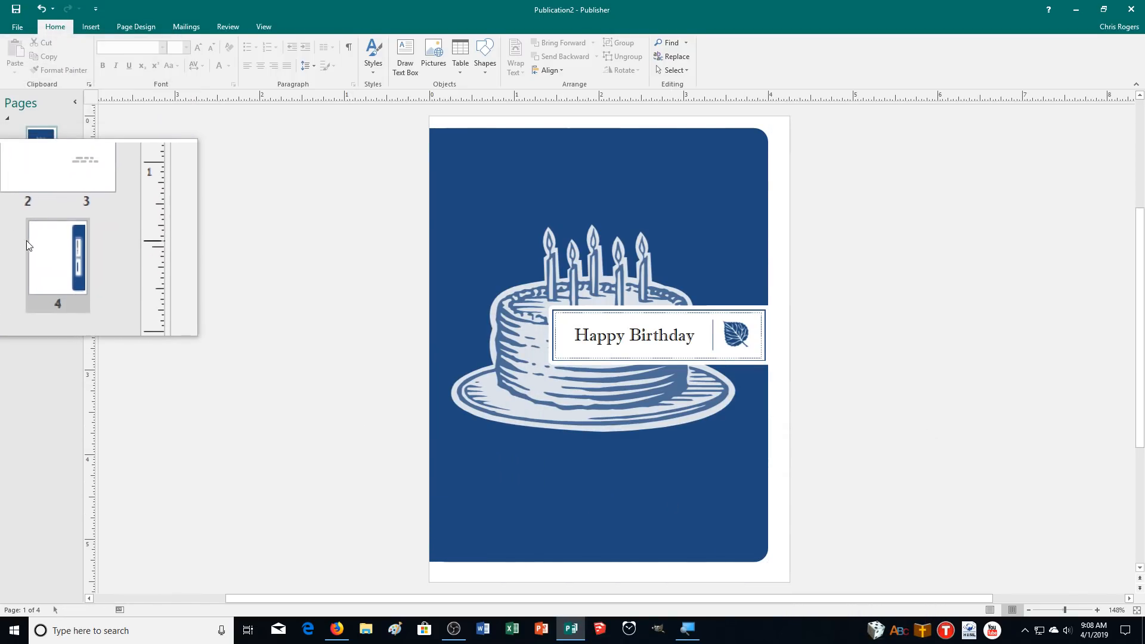
Look through the birthday card's inside spread and back page, ending on the front cover
click(31, 213)
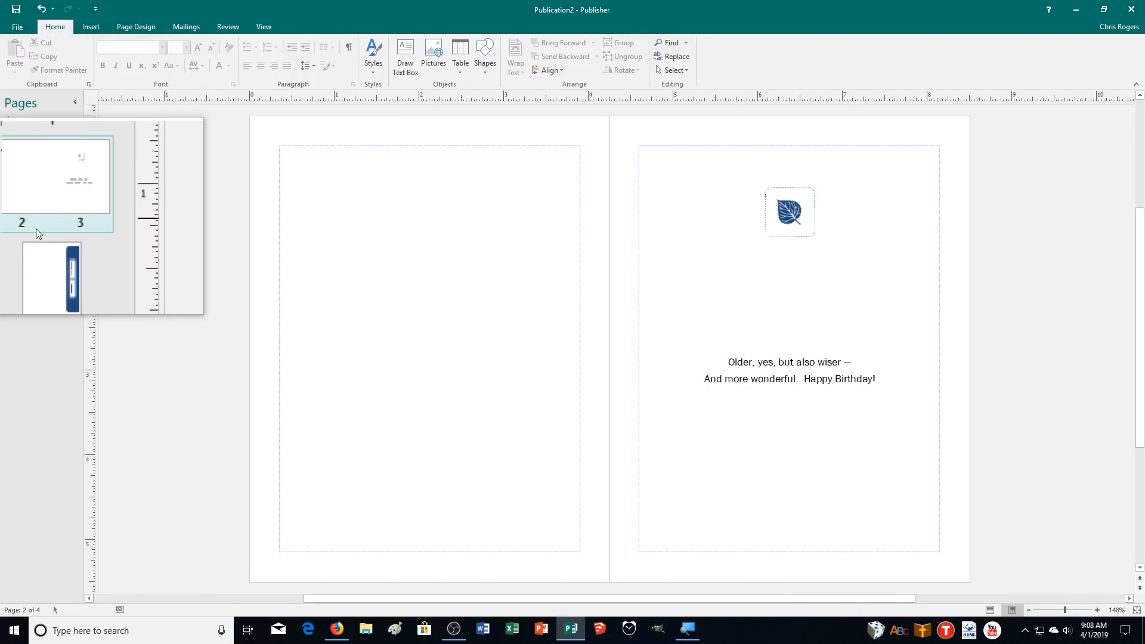
click(42, 242)
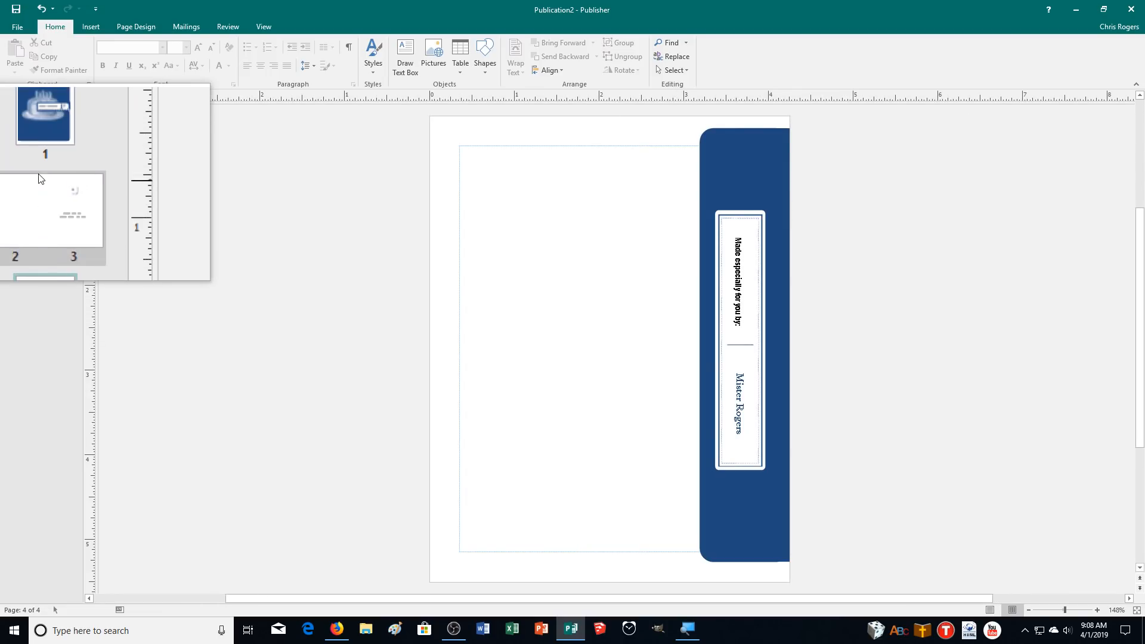
click(41, 136)
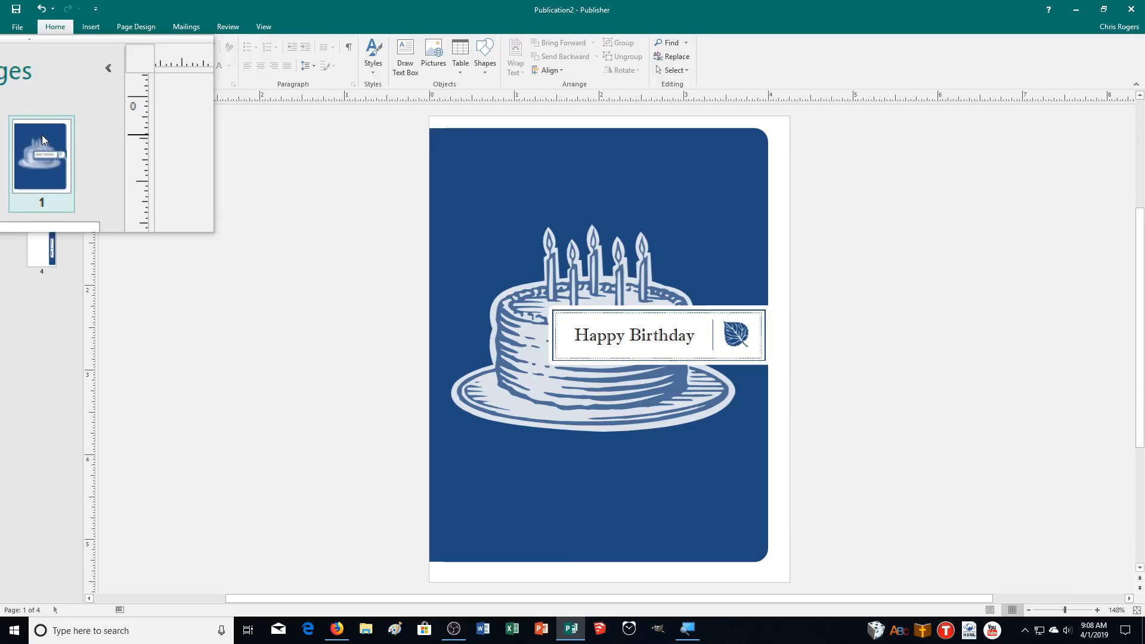
Set the birthday card's page width to 5.5" and apply the page setup
click(132, 27)
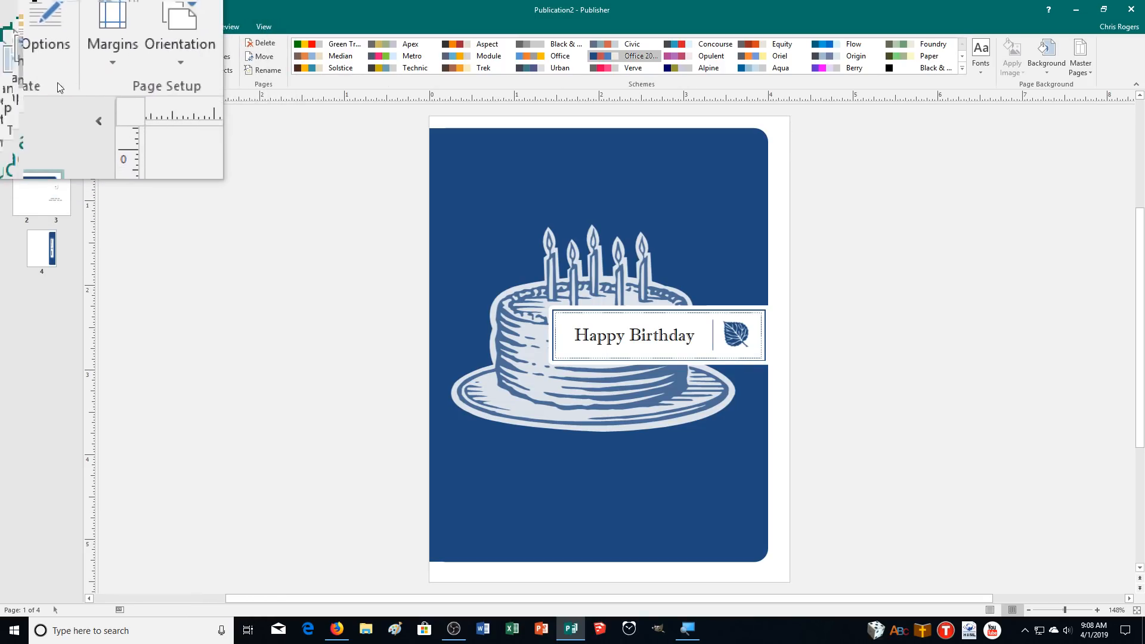
click(158, 85)
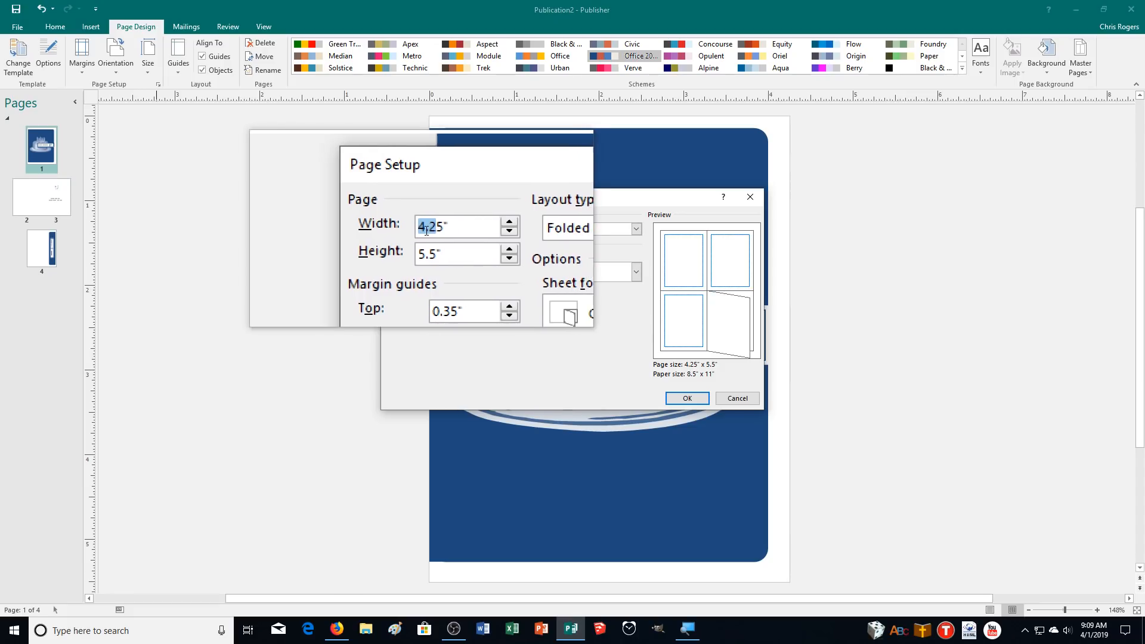
text(5.)
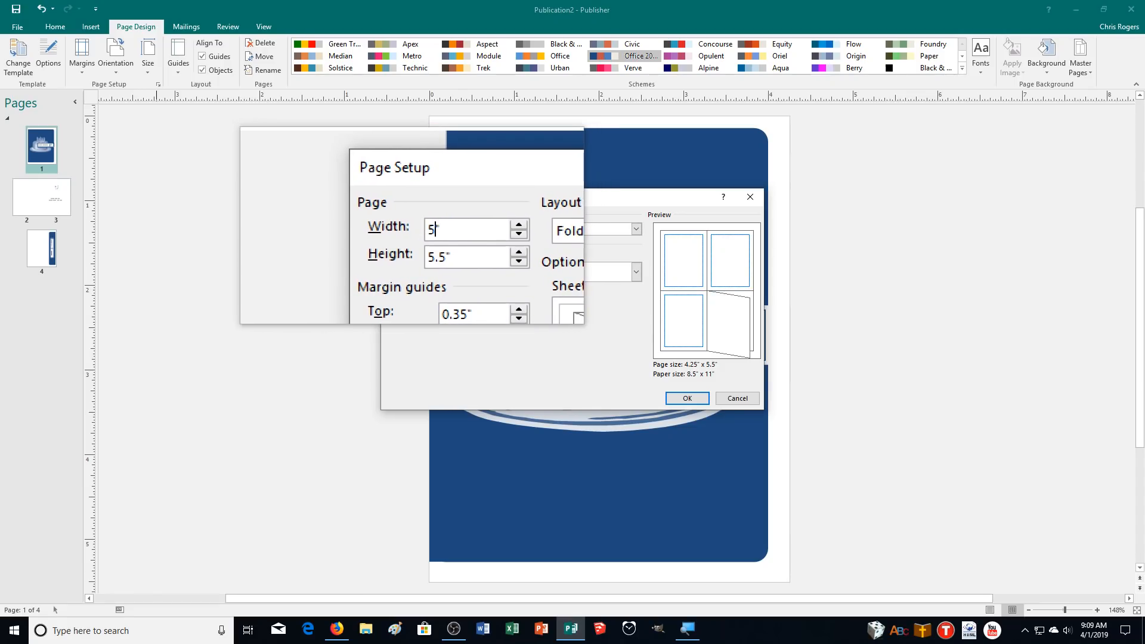
text(5)
key(Return)
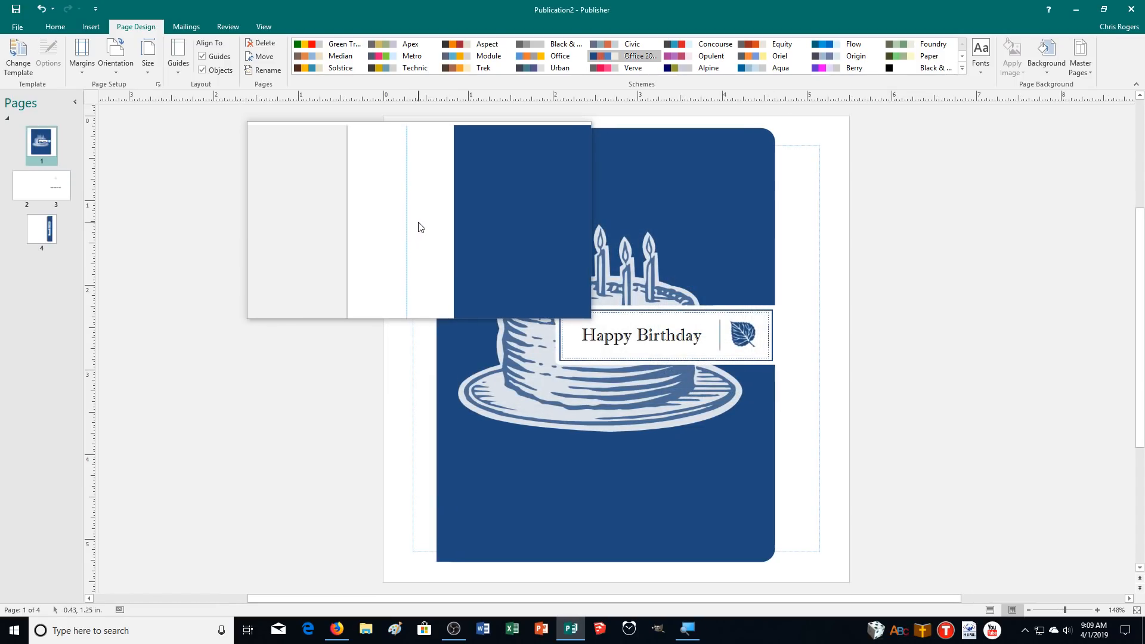
Reopen the page setup and set the card's page height to 8.5"
click(157, 84)
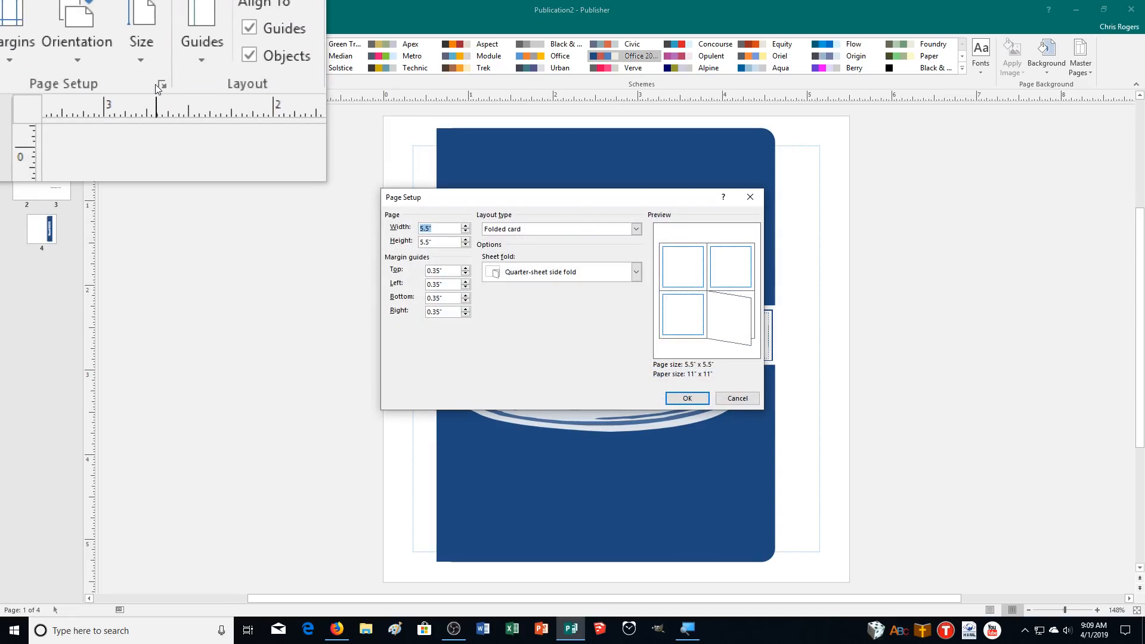
click(430, 242)
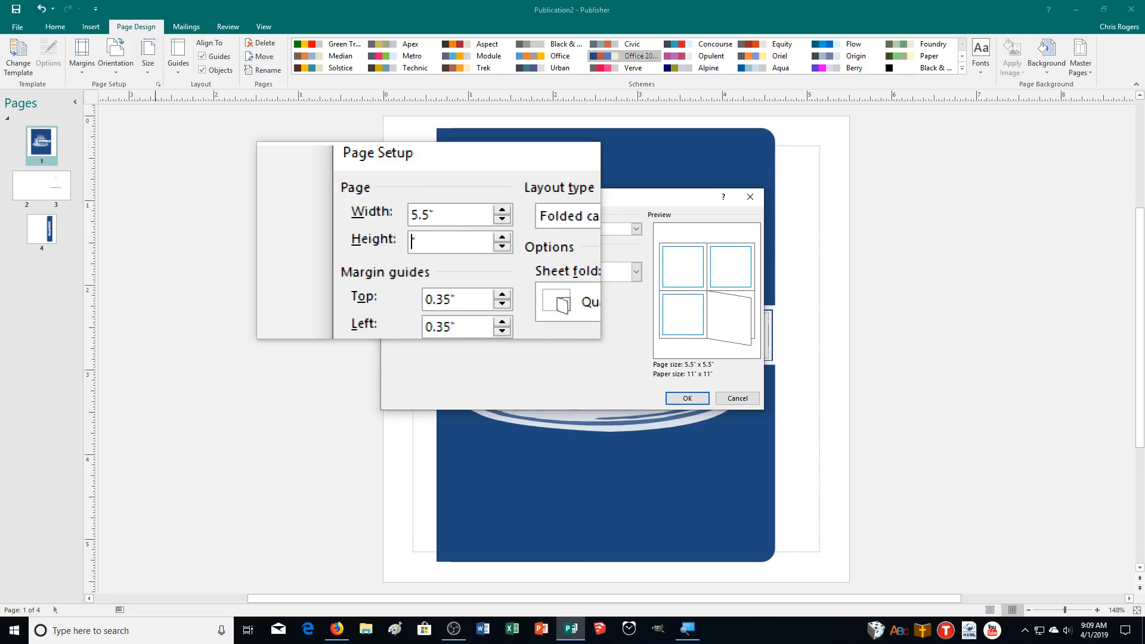
text(.5)
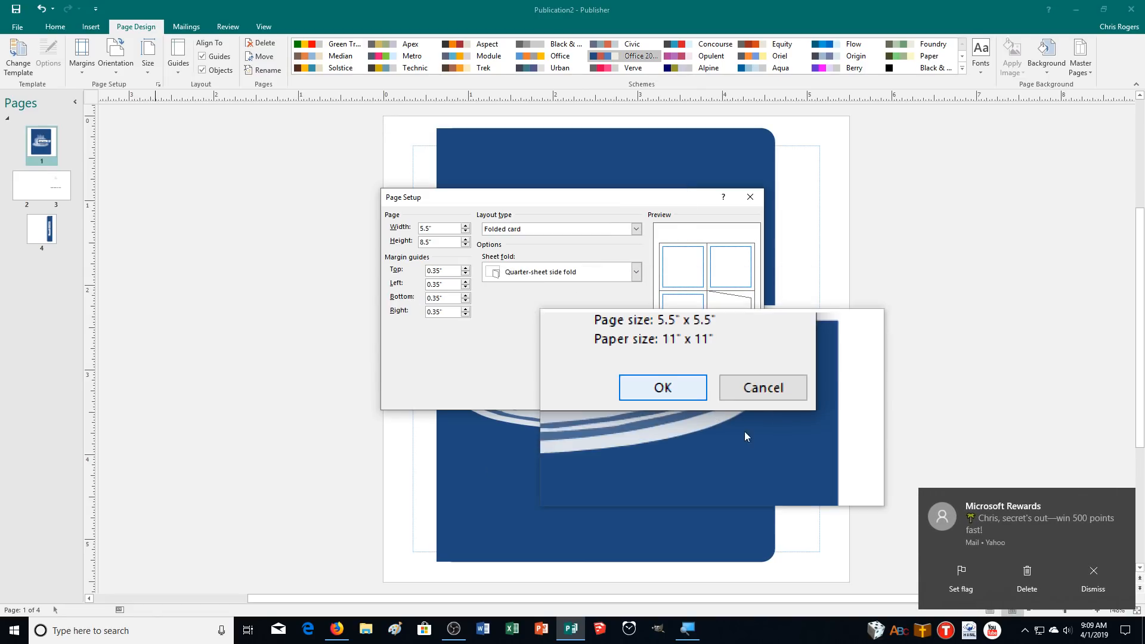
Dismiss the mail notification and switch Windows Focus assist to Priority only
click(1082, 577)
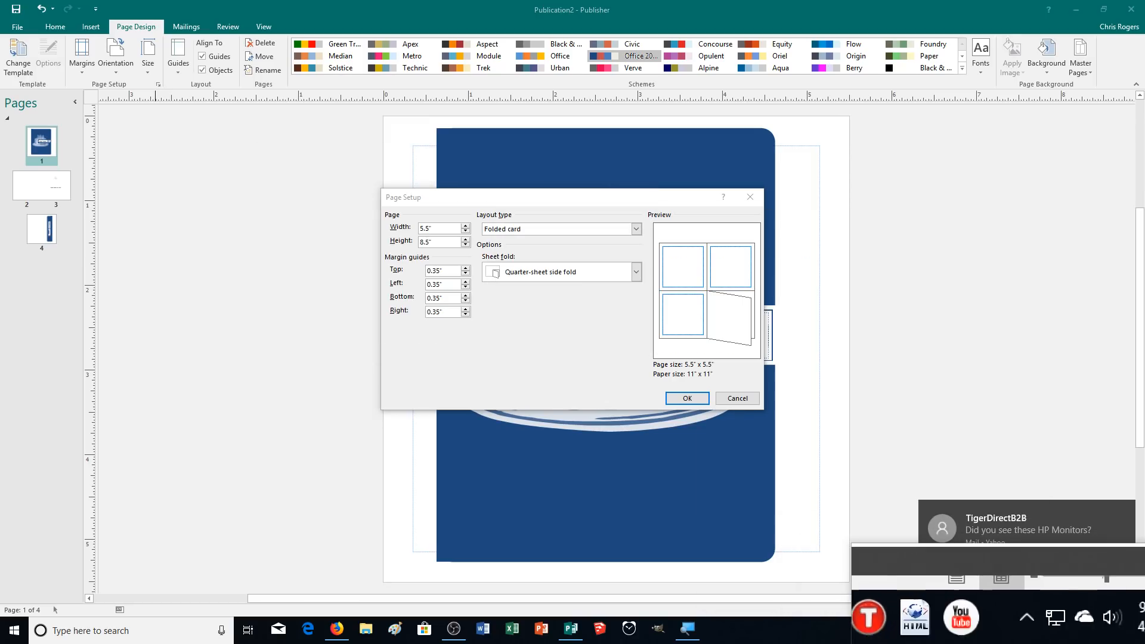
click(1132, 632)
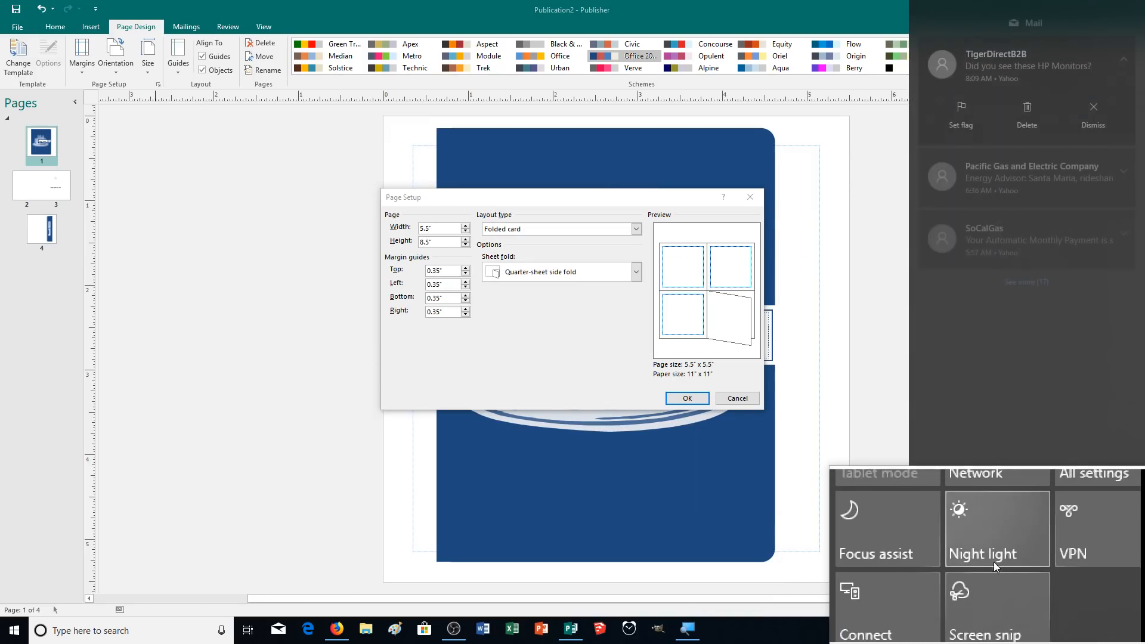
click(961, 558)
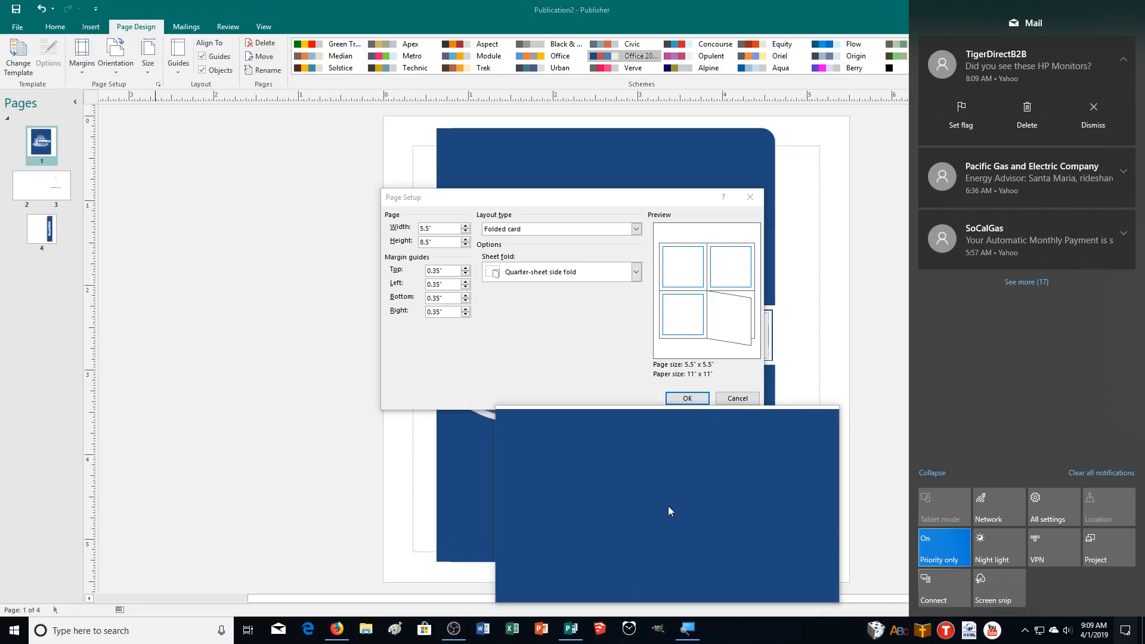
click(561, 346)
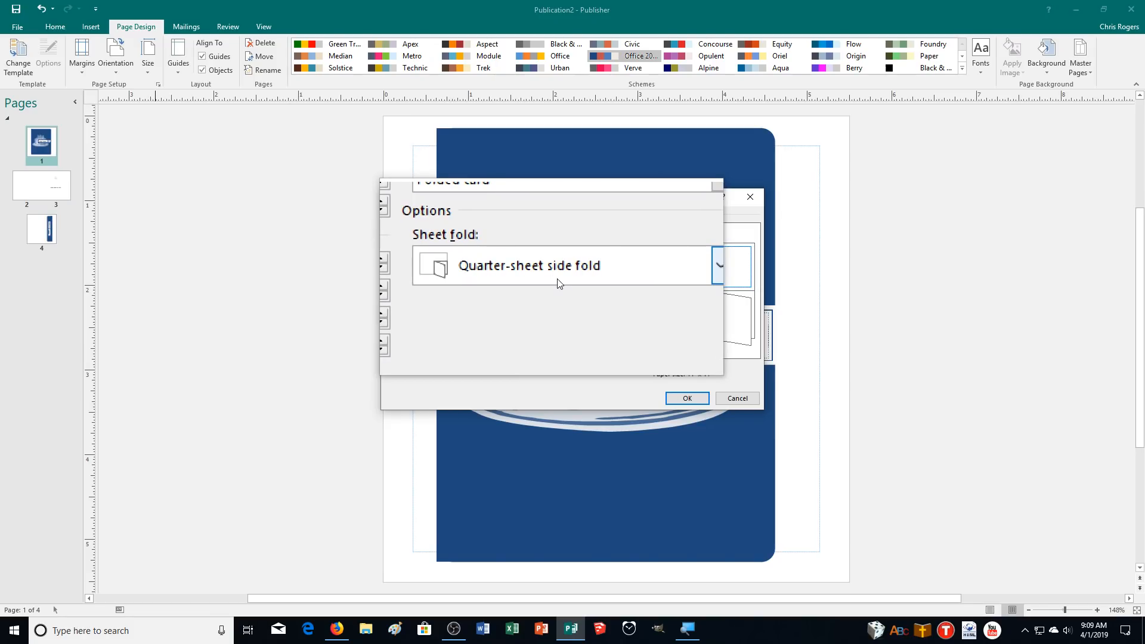
Choose Quarter-sheet side fold as the sheet fold and apply the page setup
click(560, 282)
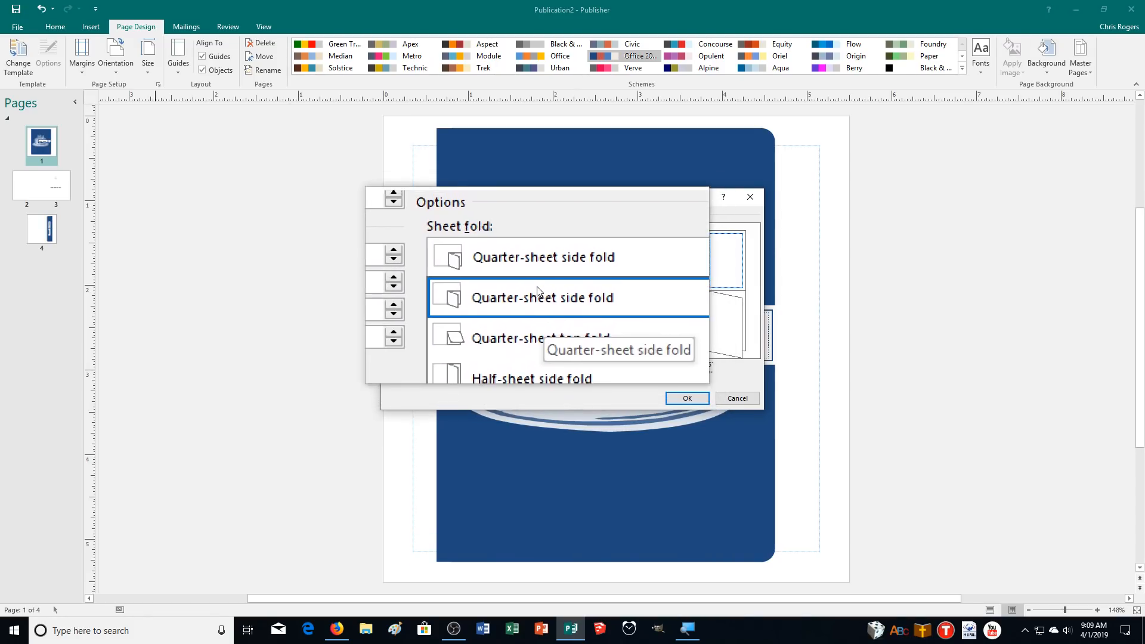
click(538, 292)
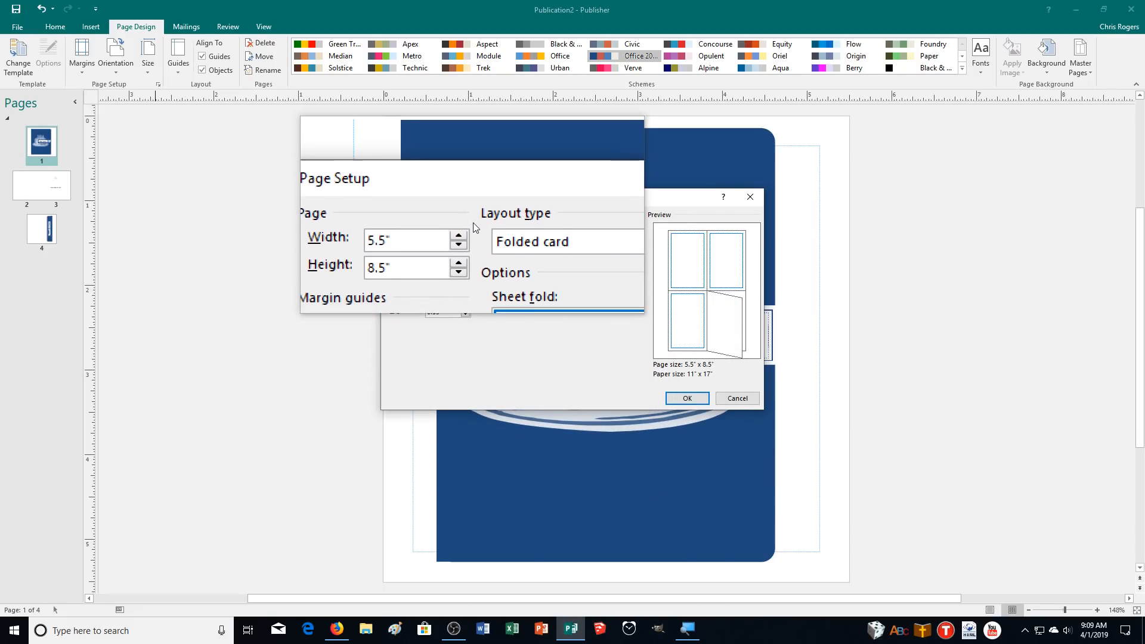
click(685, 402)
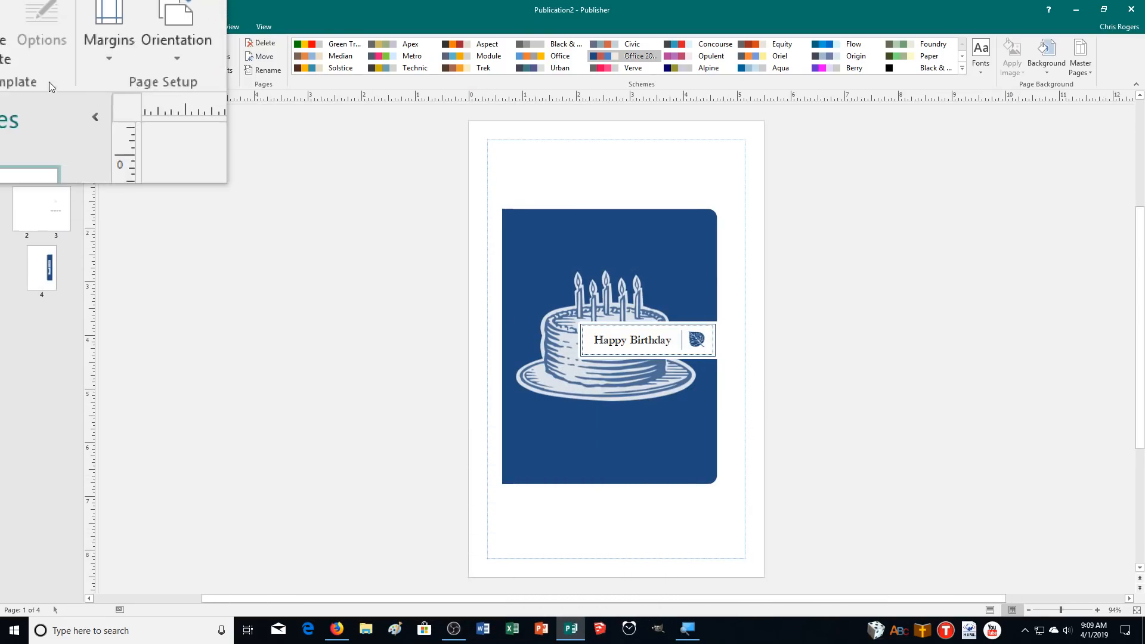
Set the print paper size to Legal, 8.5 x 14", check the preview, and return to the card
click(17, 26)
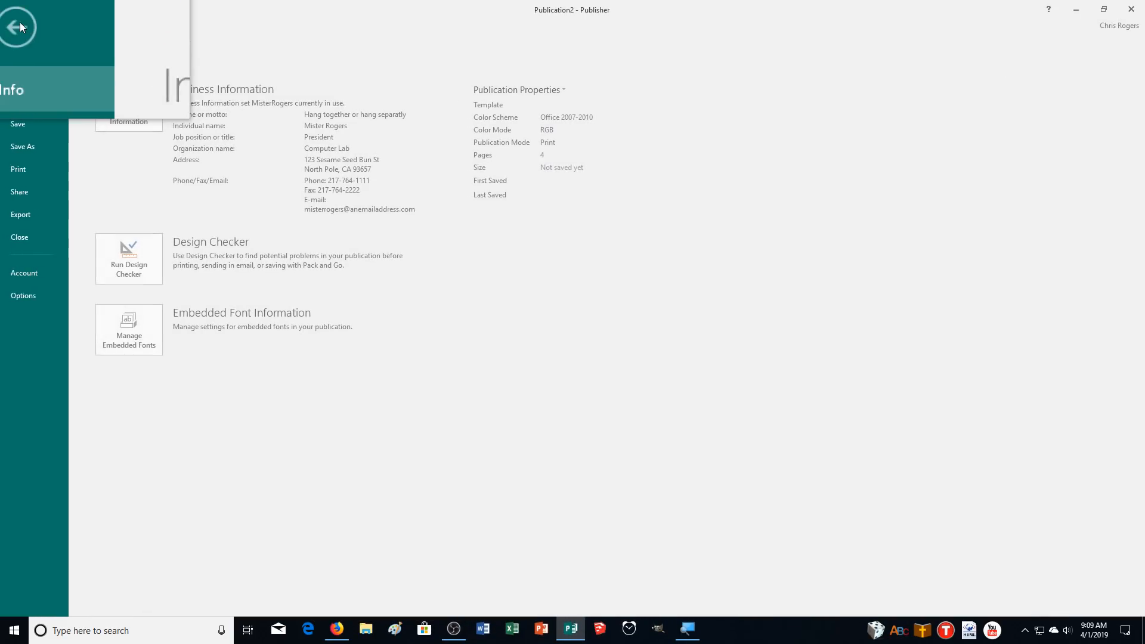
click(18, 169)
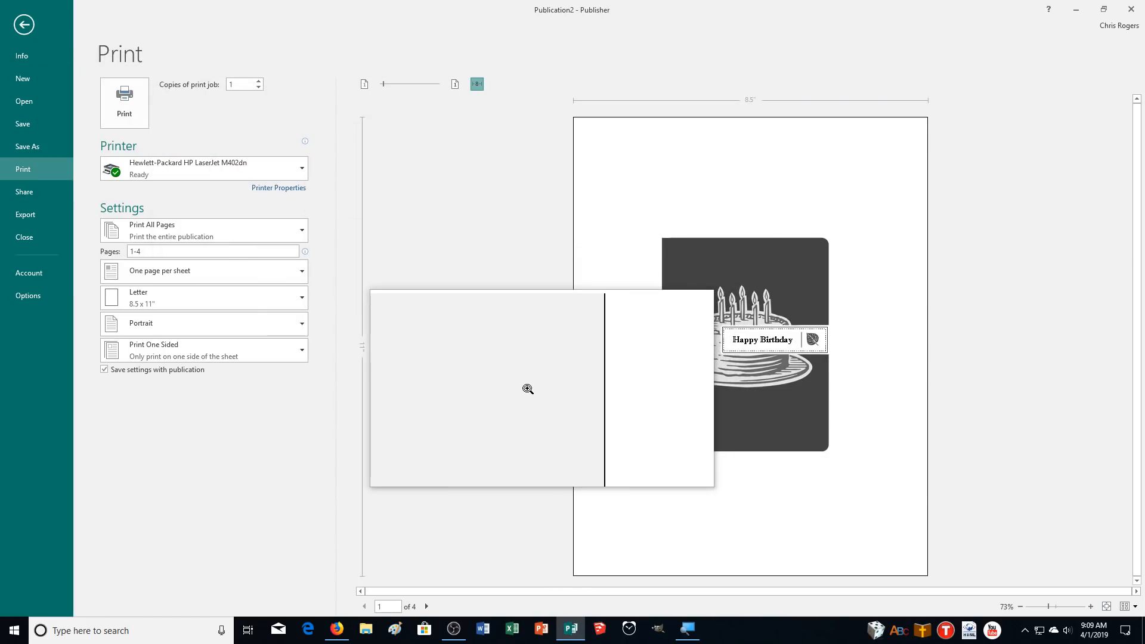
click(158, 303)
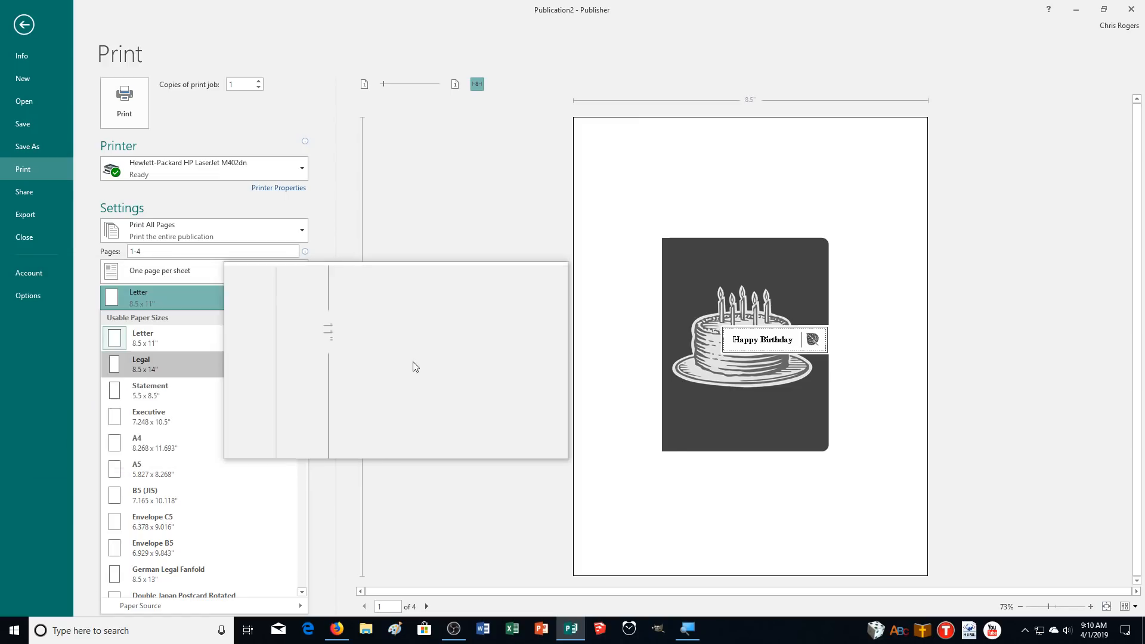
click(123, 363)
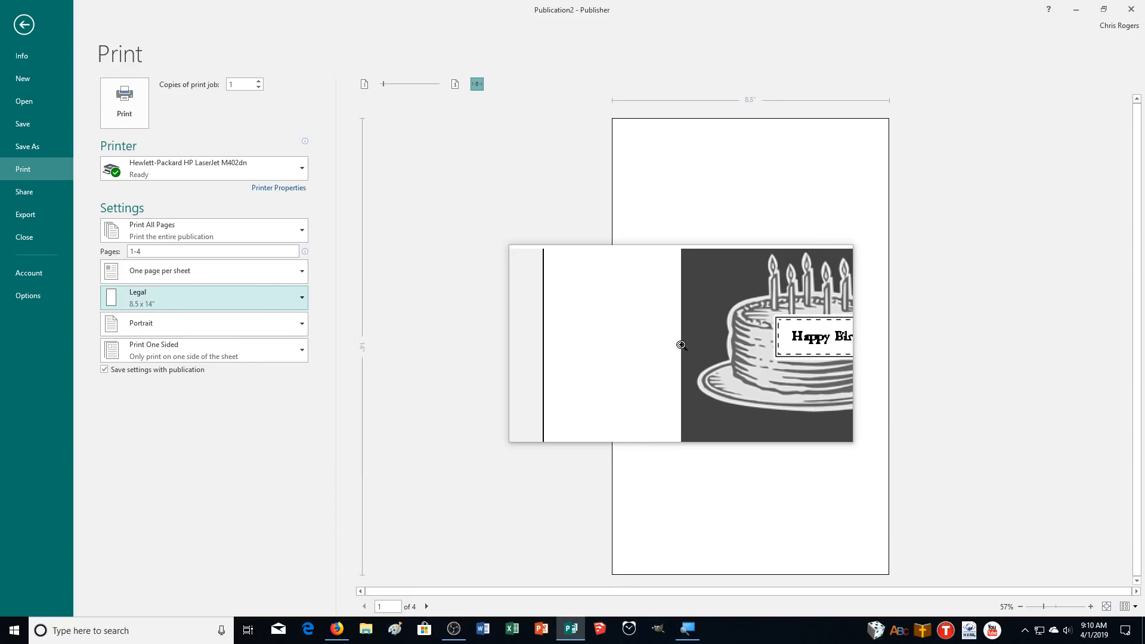
click(12, 23)
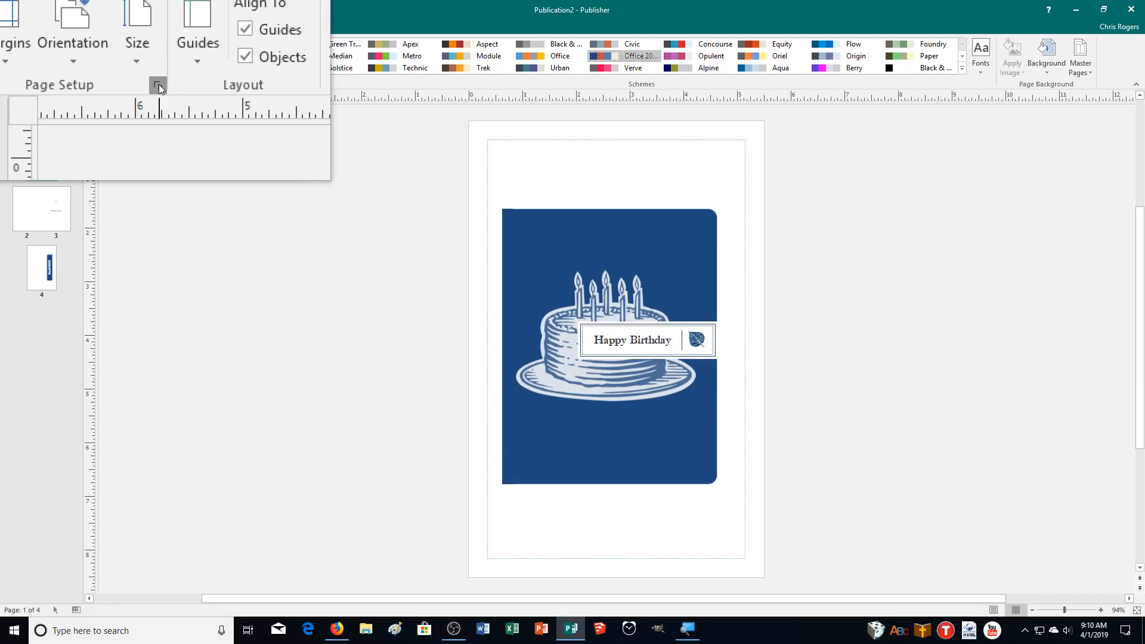
Set the card's page width to 7" in the page setup, apply it, and check all the card's pages
click(158, 84)
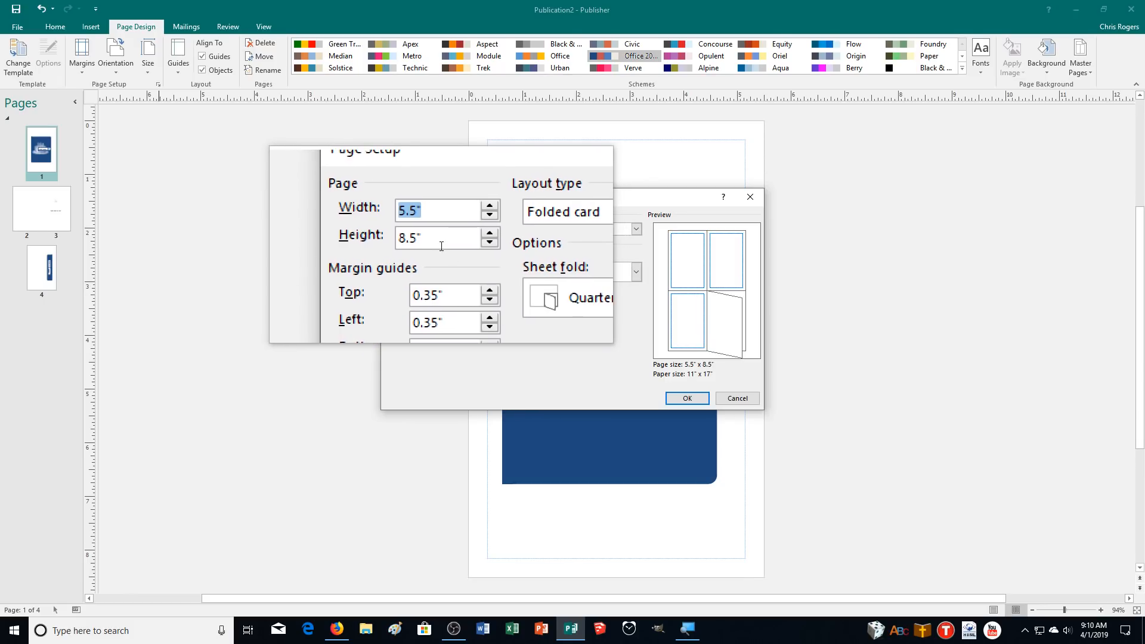
click(429, 229)
drag(430, 228, 408, 235)
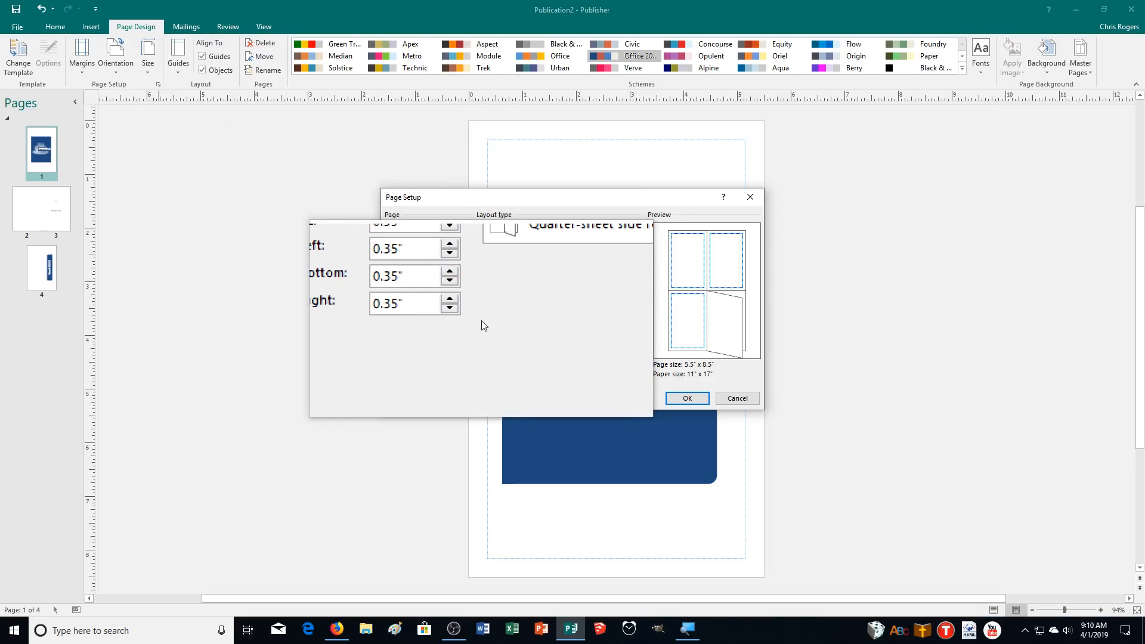
click(689, 398)
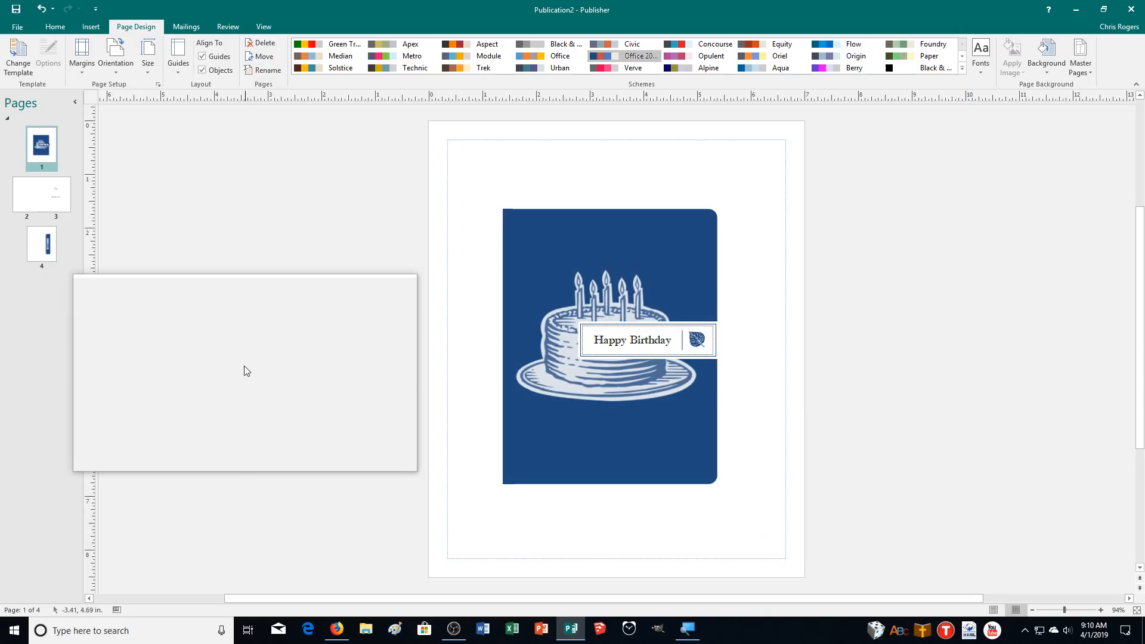
click(63, 203)
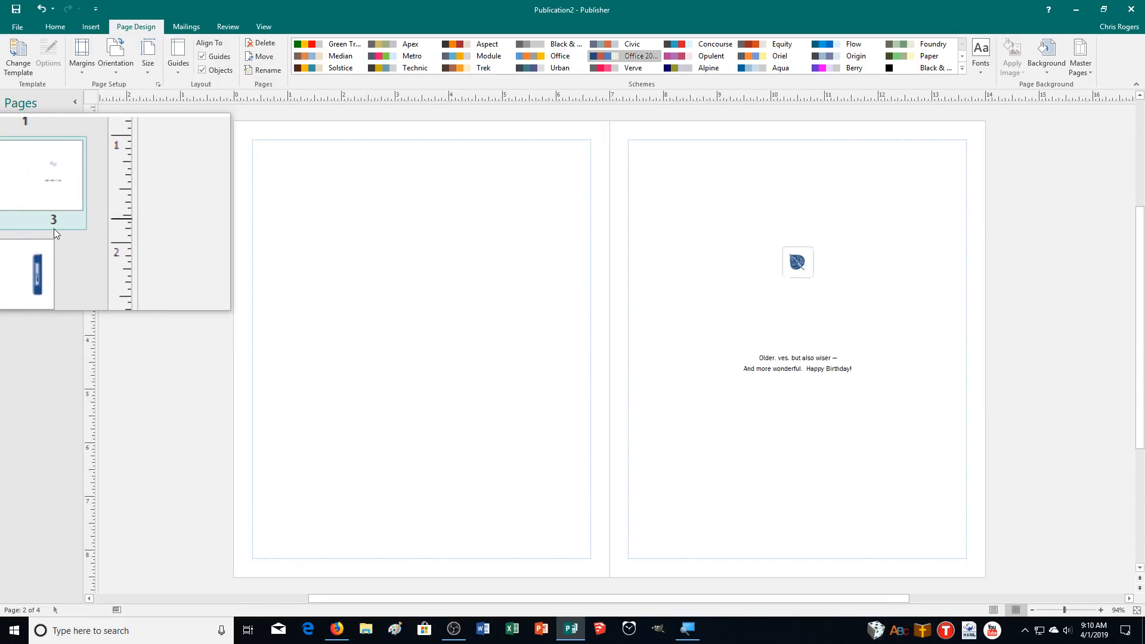
click(45, 243)
click(41, 145)
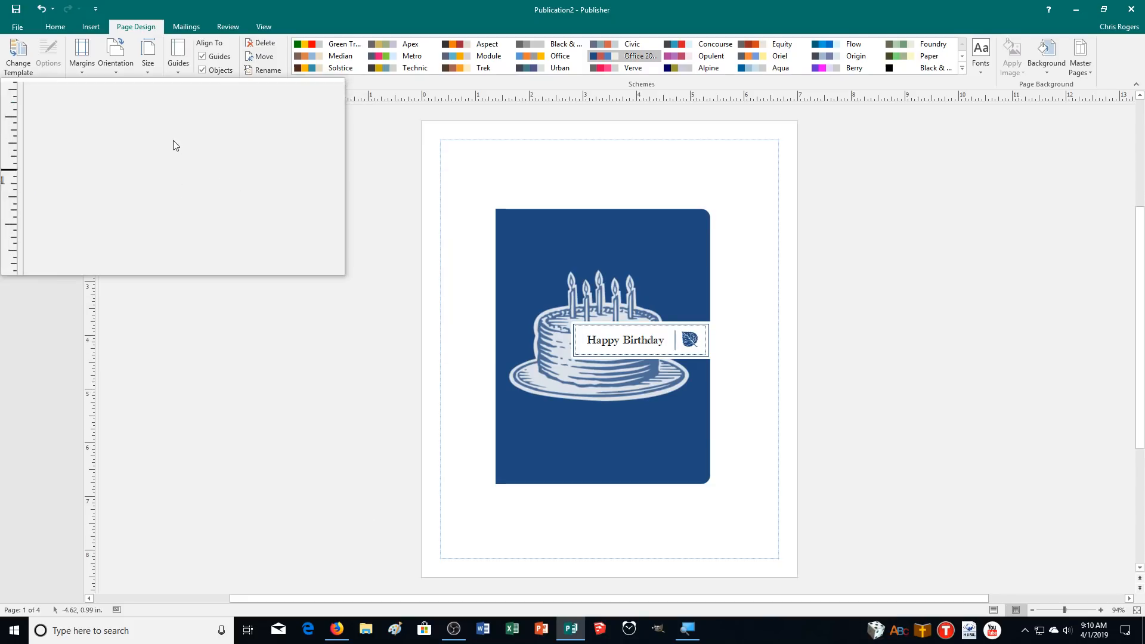
Examine the horizontal and vertical ruler guide settings and the grid guide settings without changing them
click(178, 75)
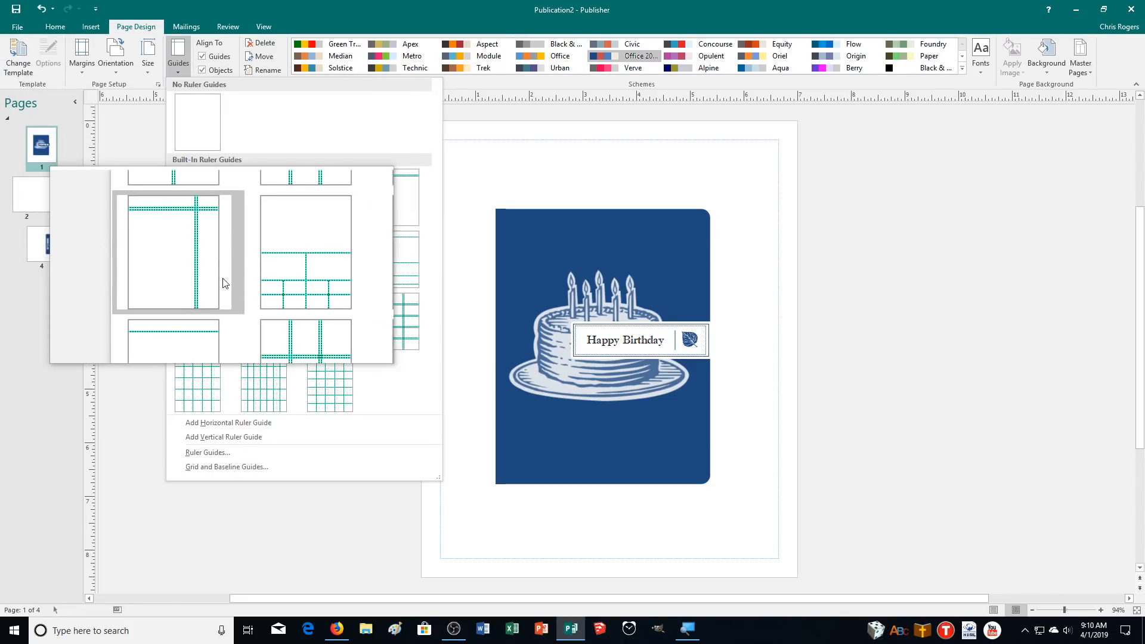
click(244, 452)
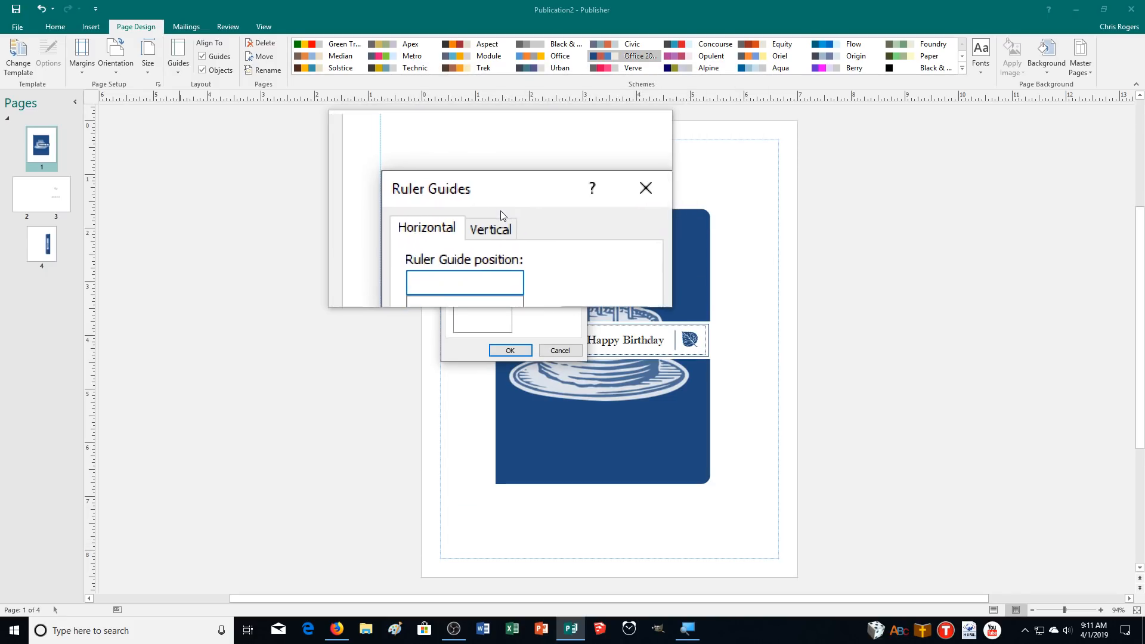
click(491, 225)
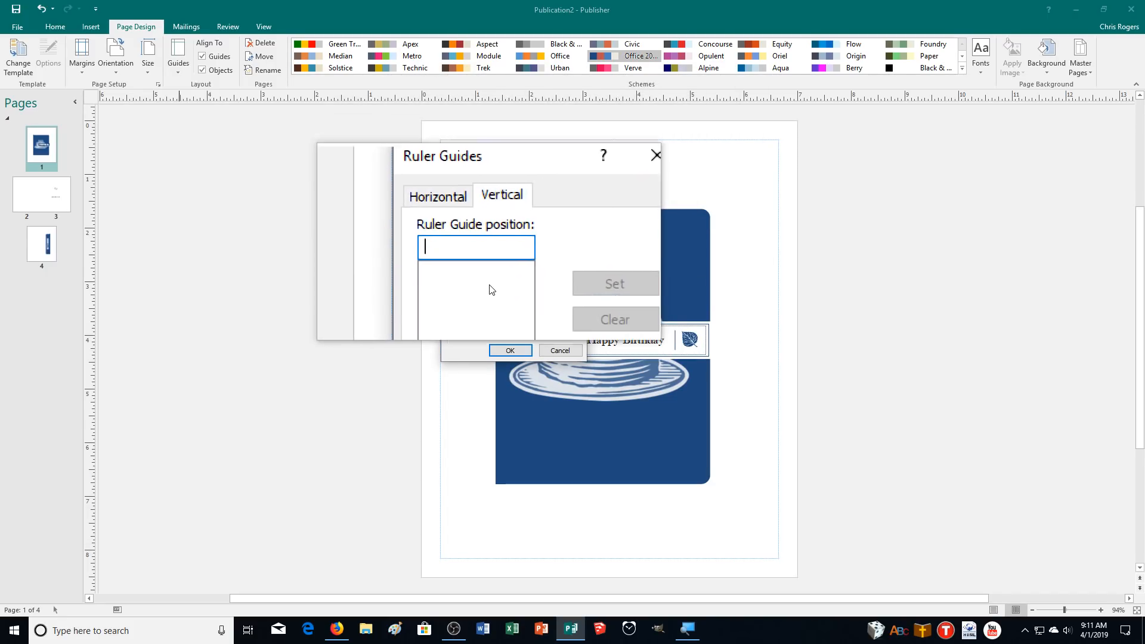
click(543, 349)
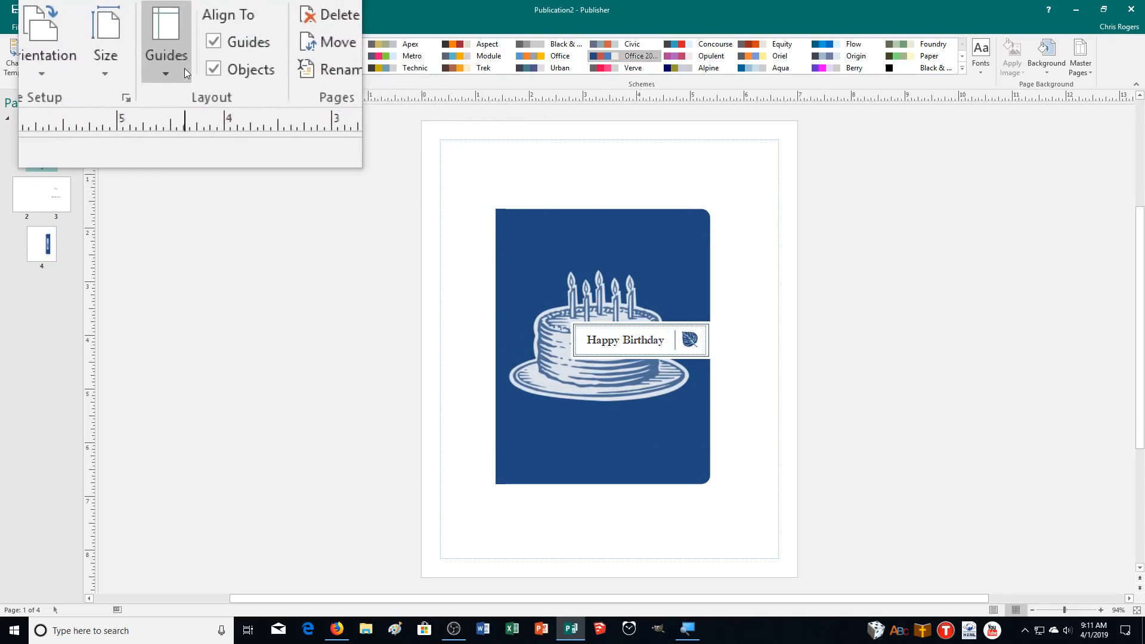
click(177, 63)
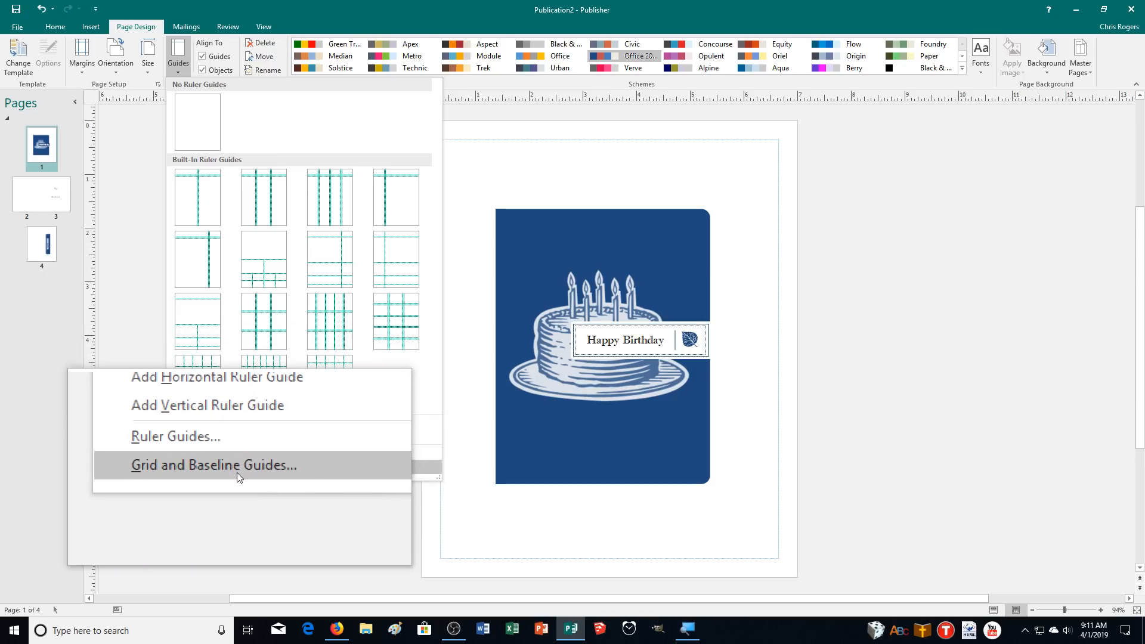
click(237, 472)
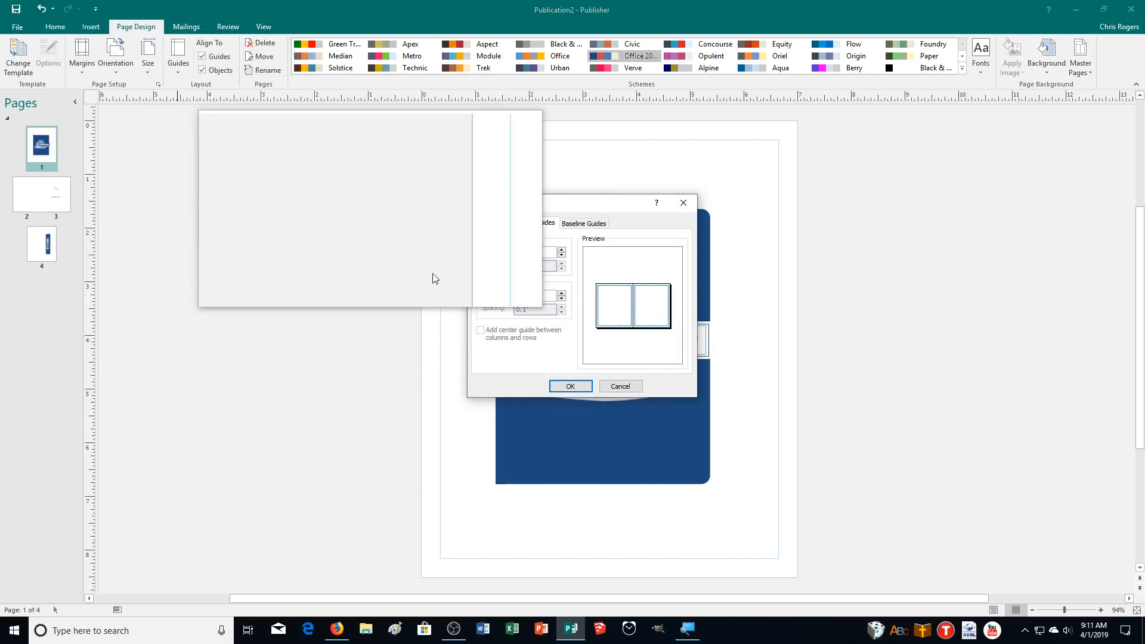
click(589, 385)
Set the left, right, top and bottom margin guides to 0.6" and apply them, accepting the switch to one master page
click(180, 71)
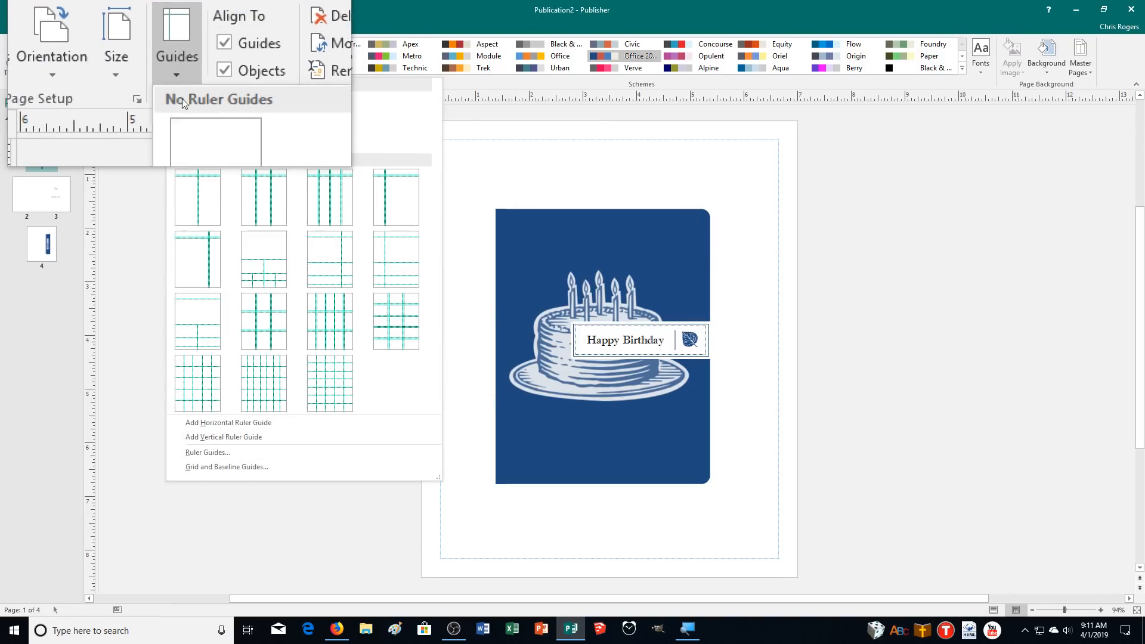
click(230, 466)
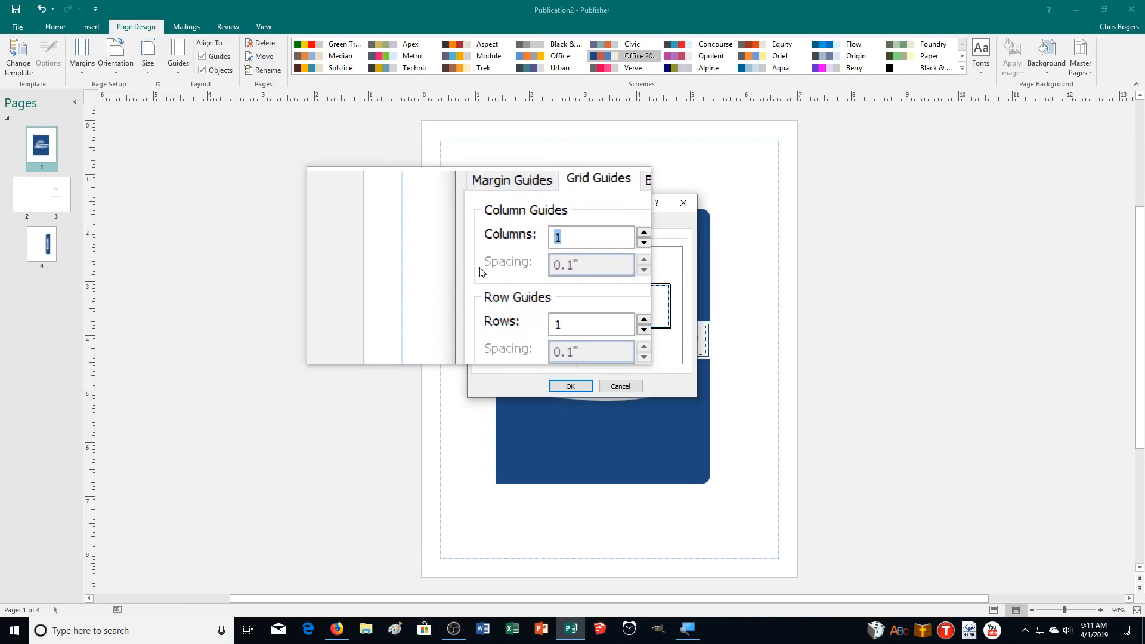
click(497, 226)
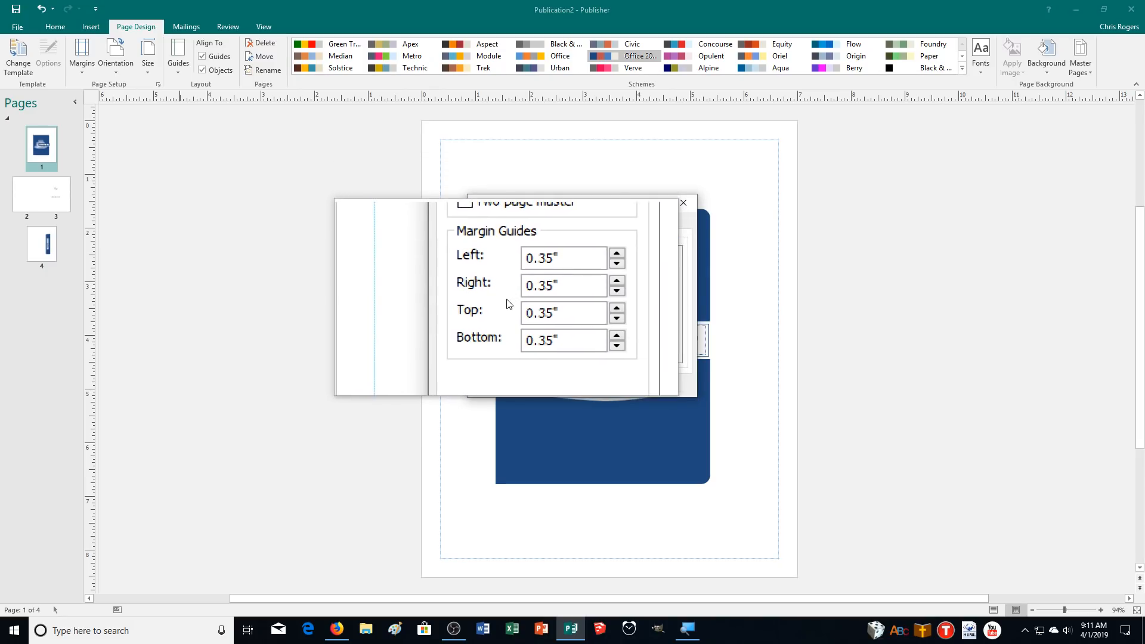
click(563, 275)
click(563, 275)
click(563, 275)
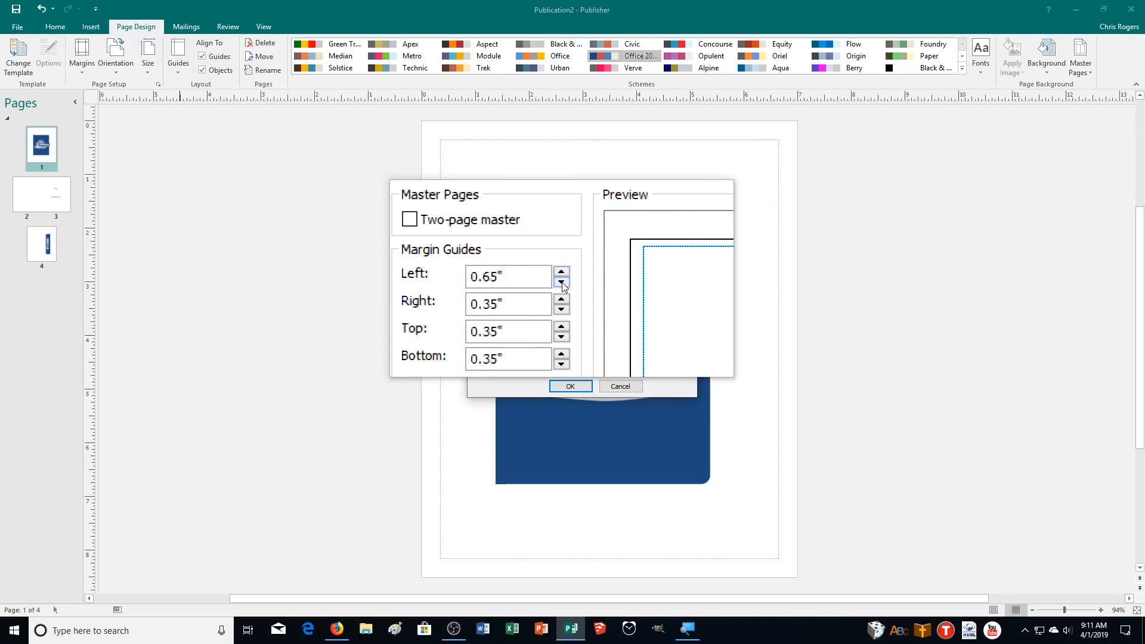
double_click(530, 279)
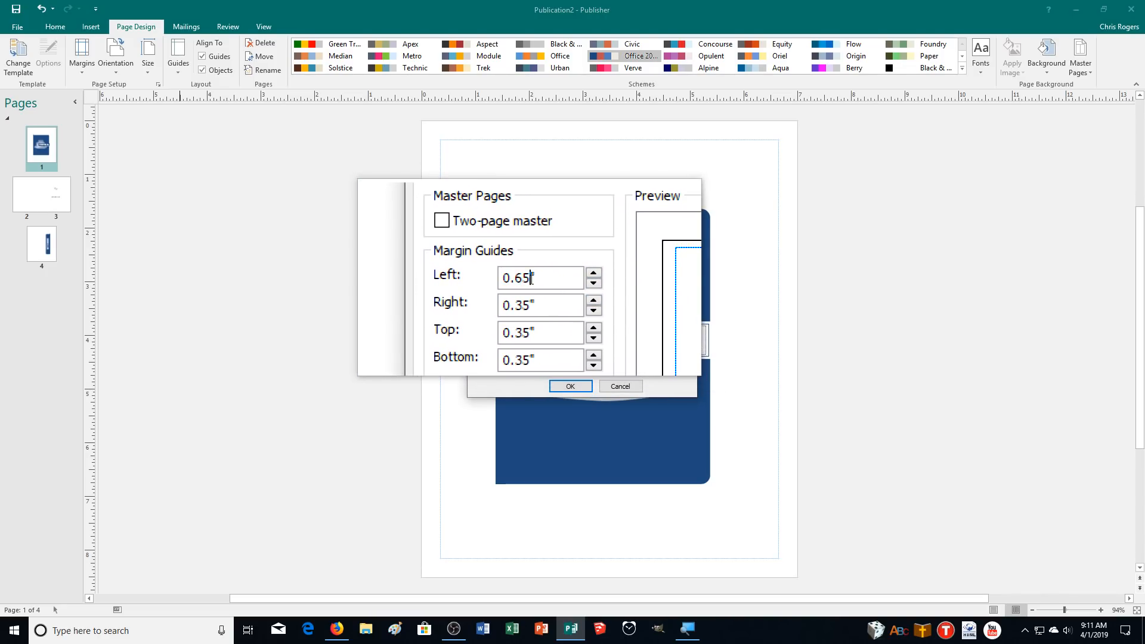
key(BackSpace)
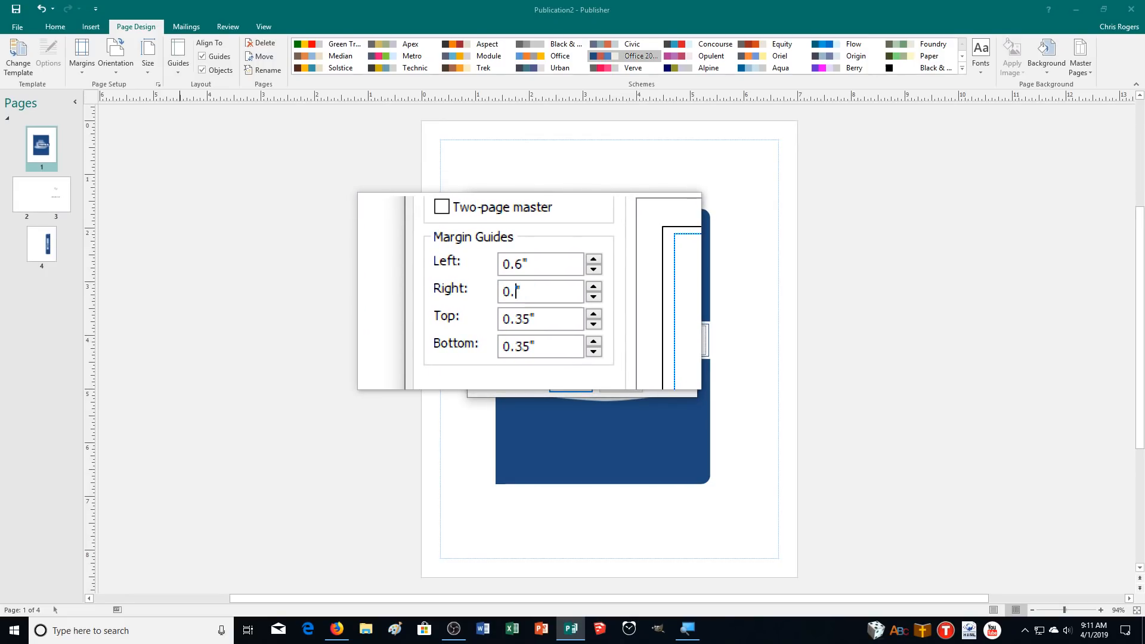
text(6)
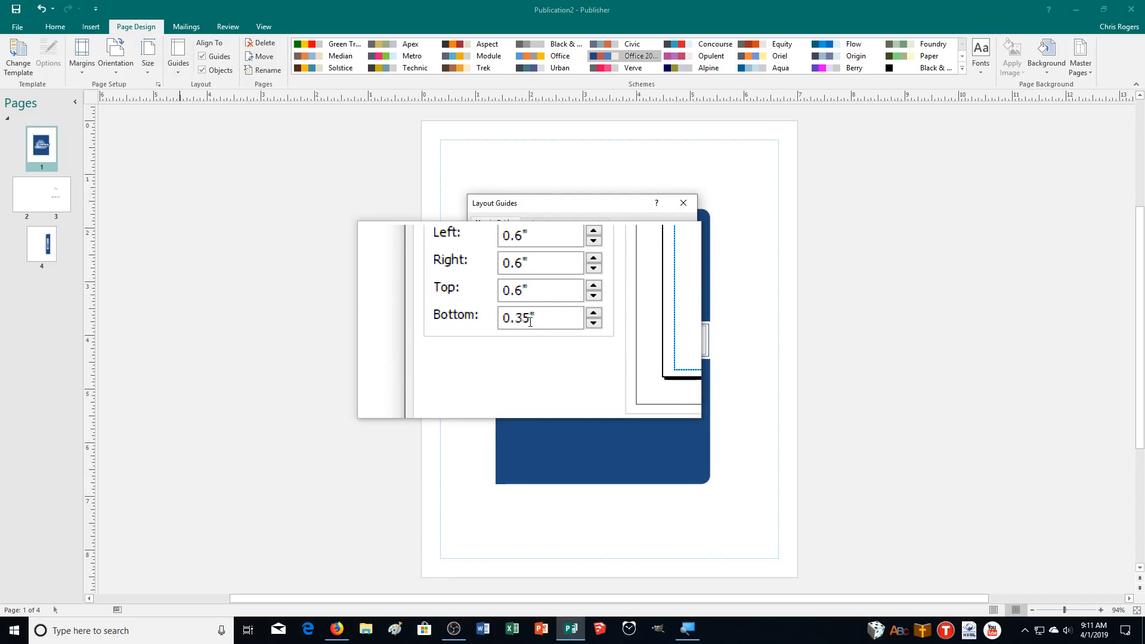
text(6)
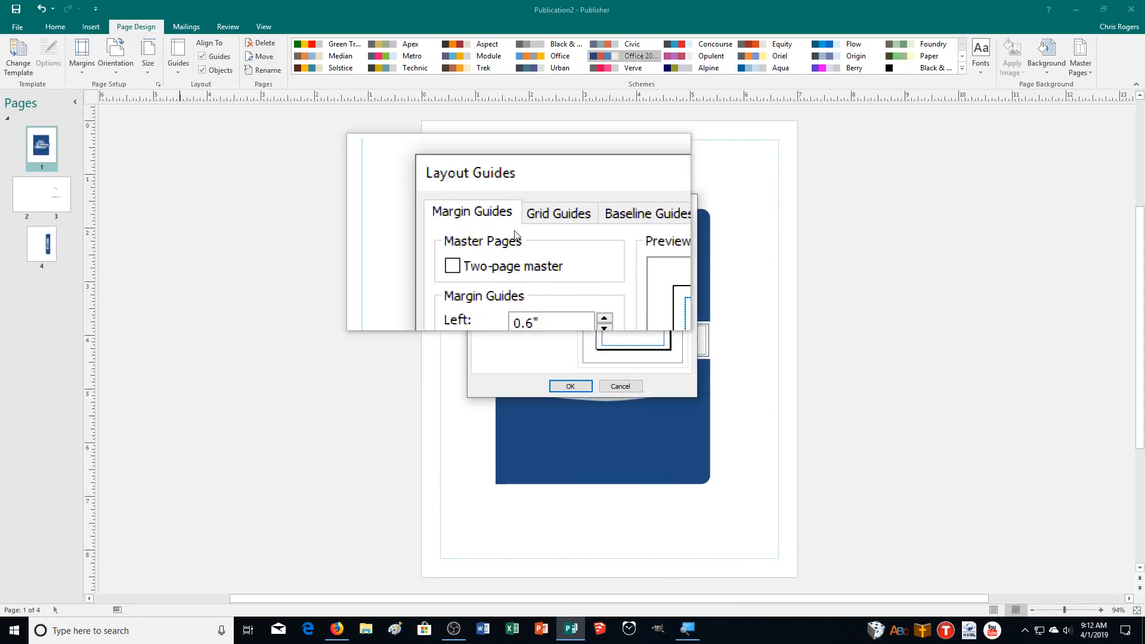
click(568, 386)
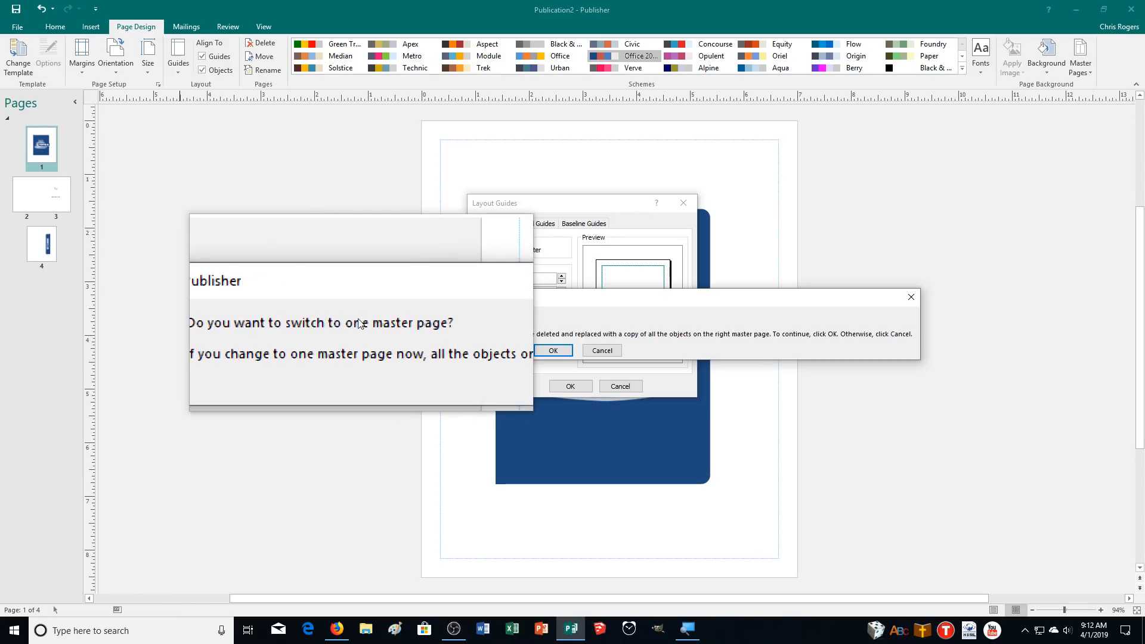
click(558, 353)
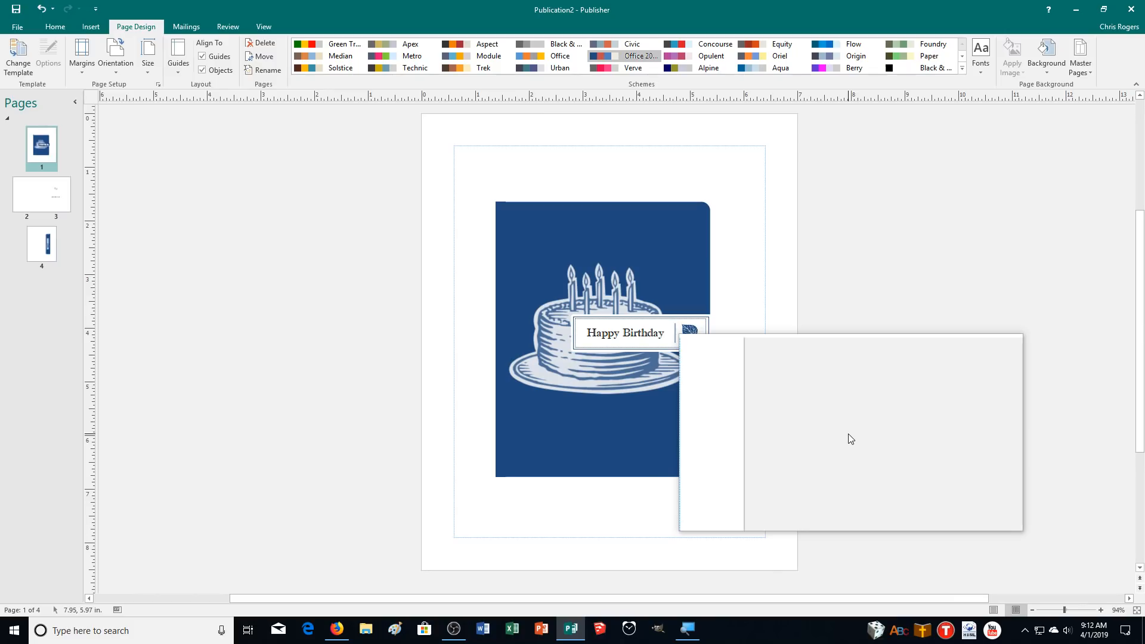
Enlarge all the front-cover artwork together to about 5.04 x 6.23 in and nudge it left and down to about 0.95, 1.15 in
drag(850, 439, 527, 272)
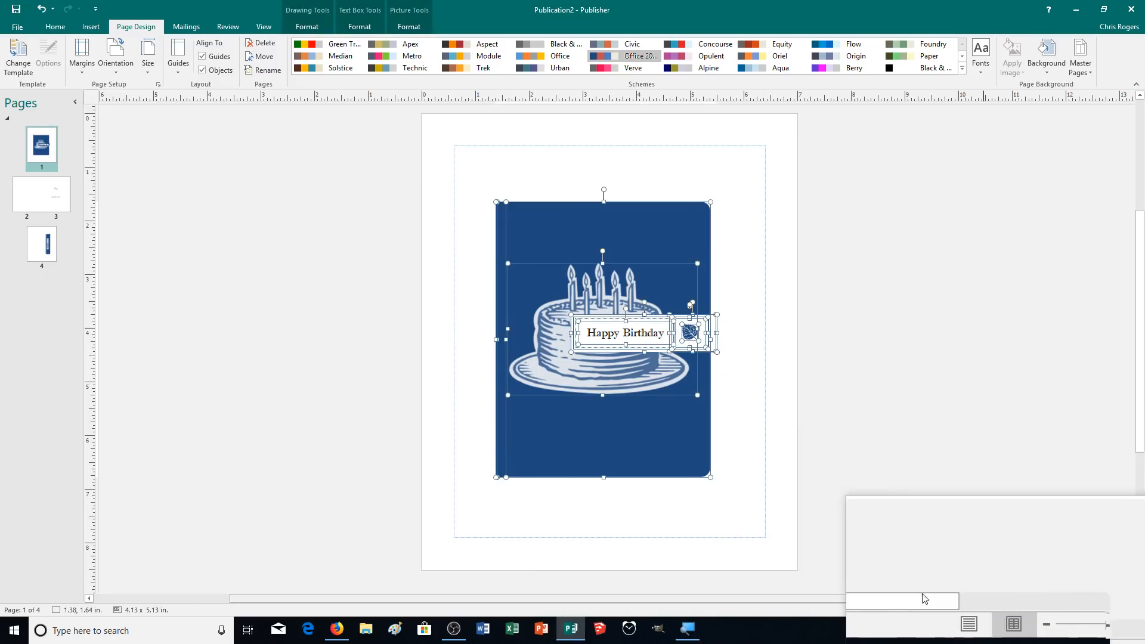
mouse_move(709, 477)
mouse_down()
mouse_move(765, 536)
mouse_move(680, 479)
mouse_move(693, 481)
mouse_up()
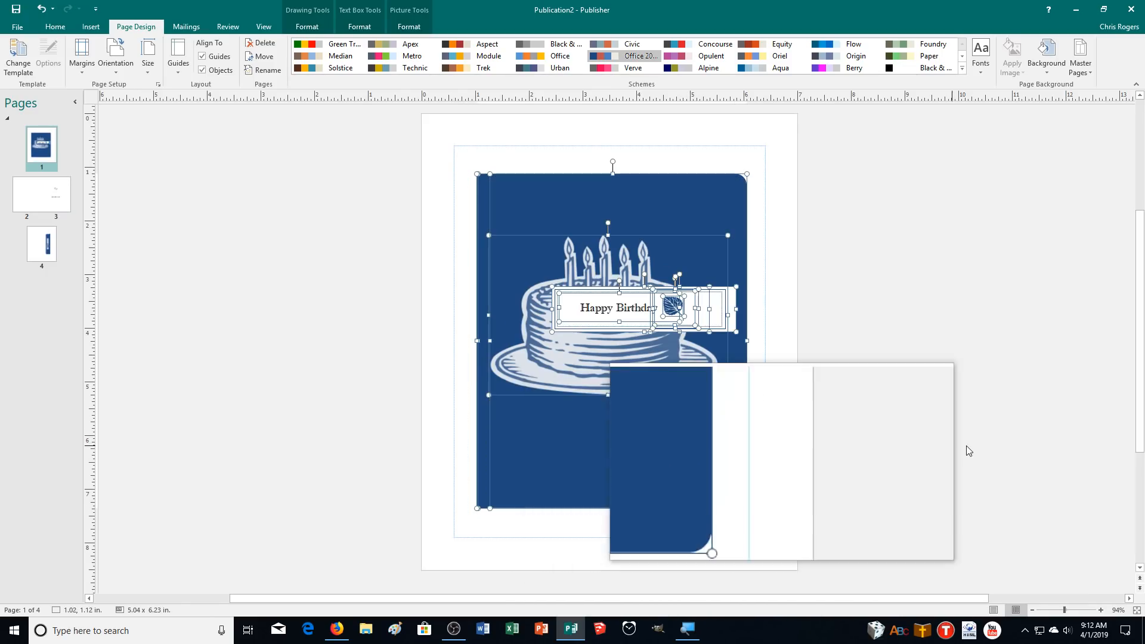
key(Left)
key(Left)
key(Left)
key(Left)
key(Left)
key(Left)
key(Down)
key(Down)
key(Down)
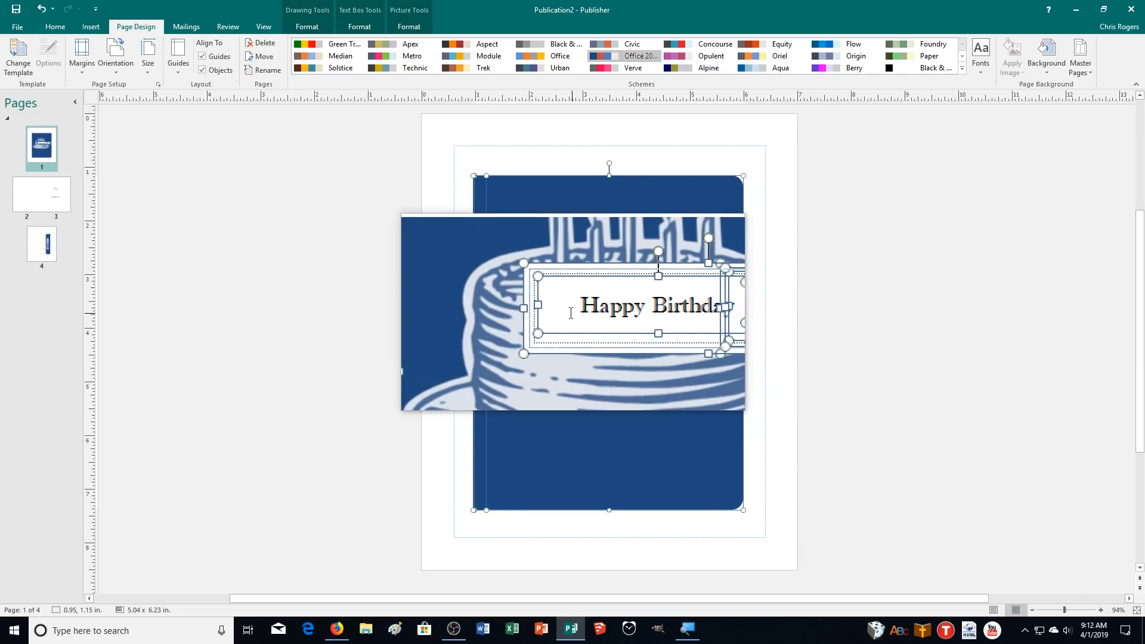
click(421, 302)
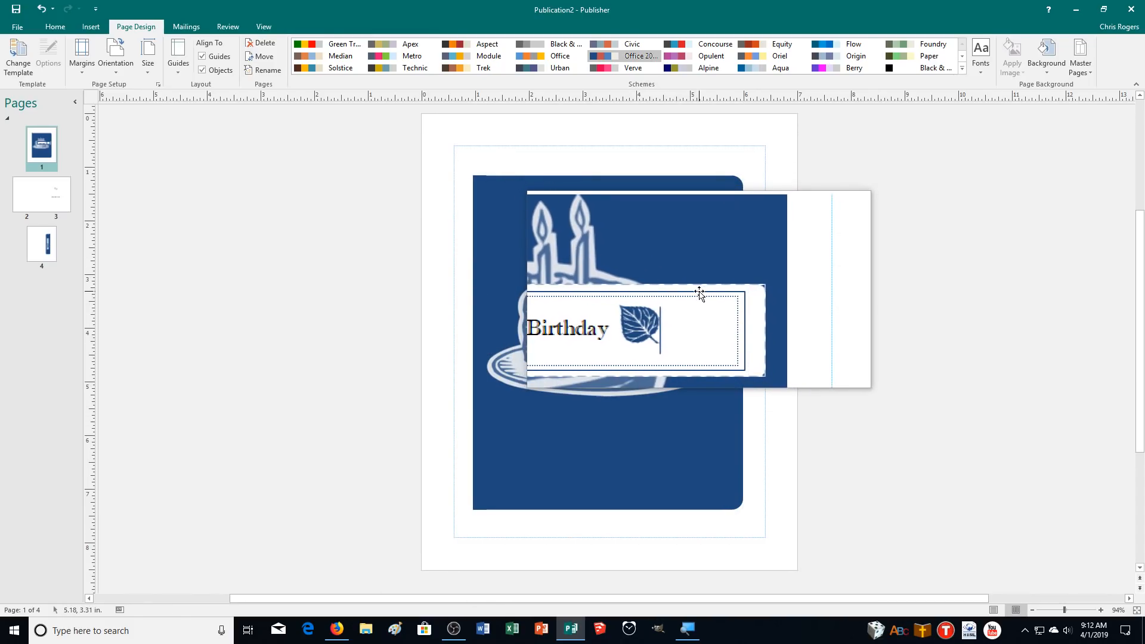
Move the cover's label frame down over the cake plate and realign the Happy Birthday text, leaf box and leaf inside it
click(697, 292)
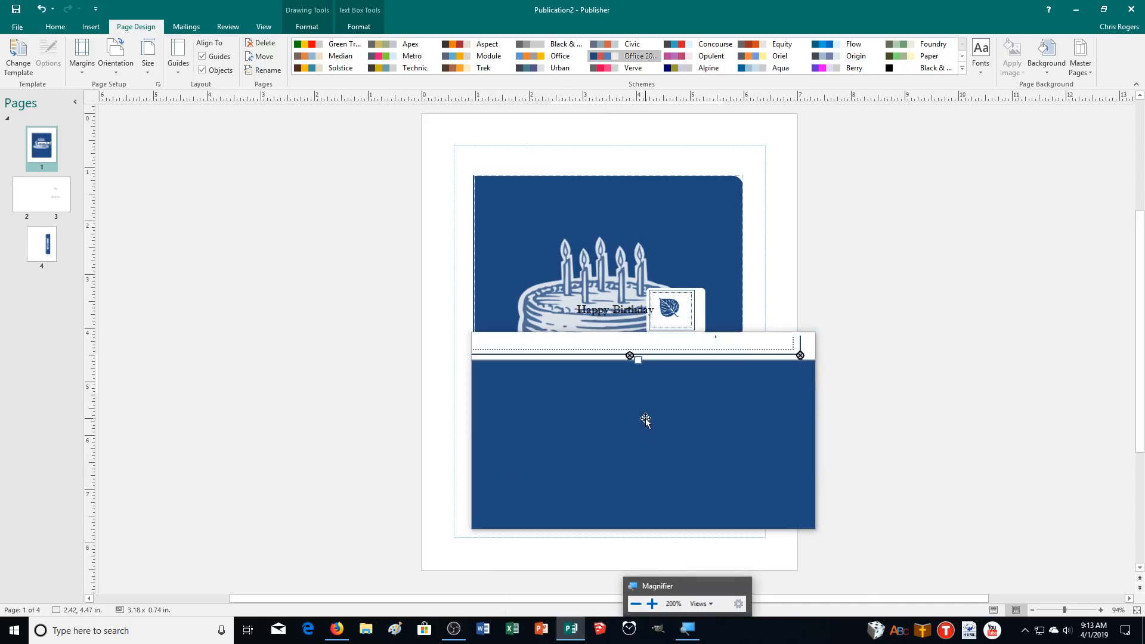
triple_click(606, 304)
drag(600, 291, 599, 357)
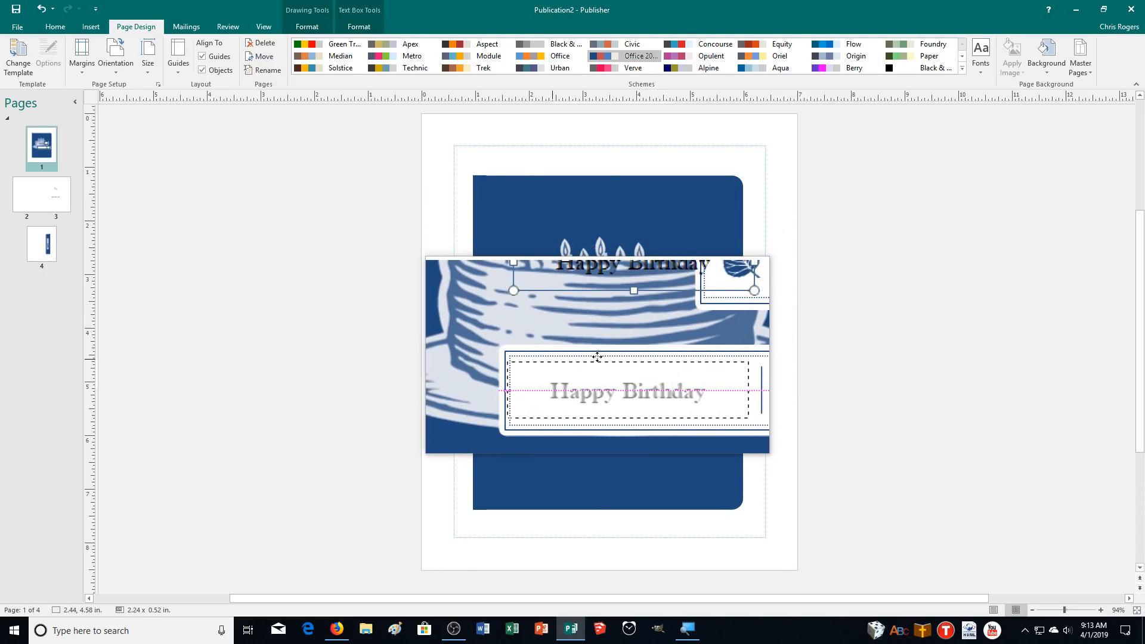
drag(600, 357, 600, 357)
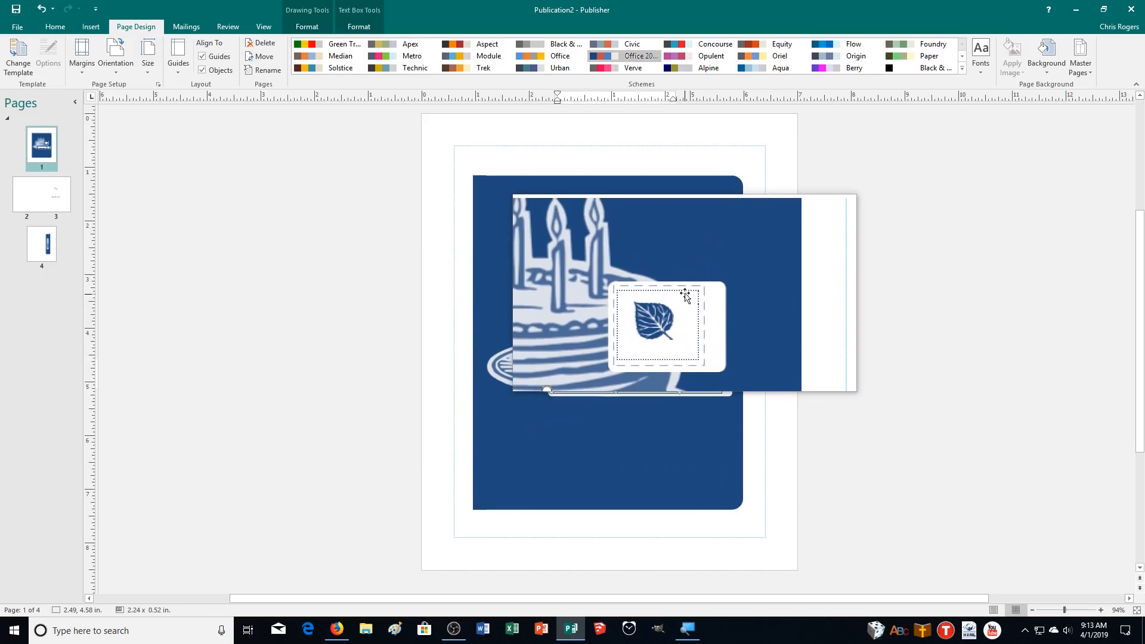
drag(702, 306, 720, 352)
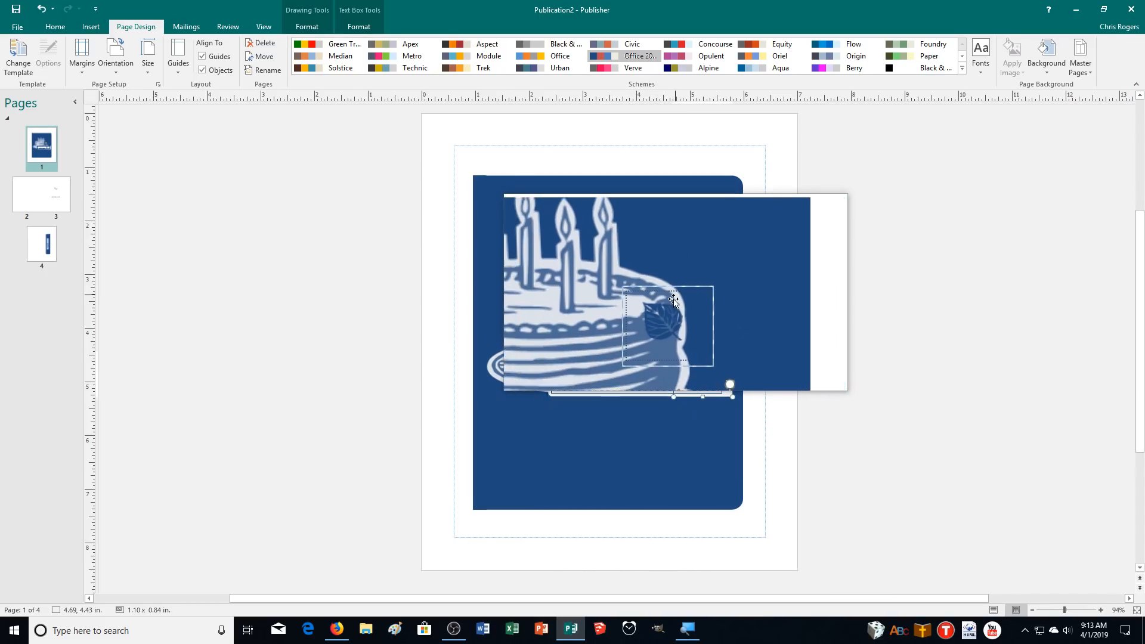
drag(672, 303, 701, 372)
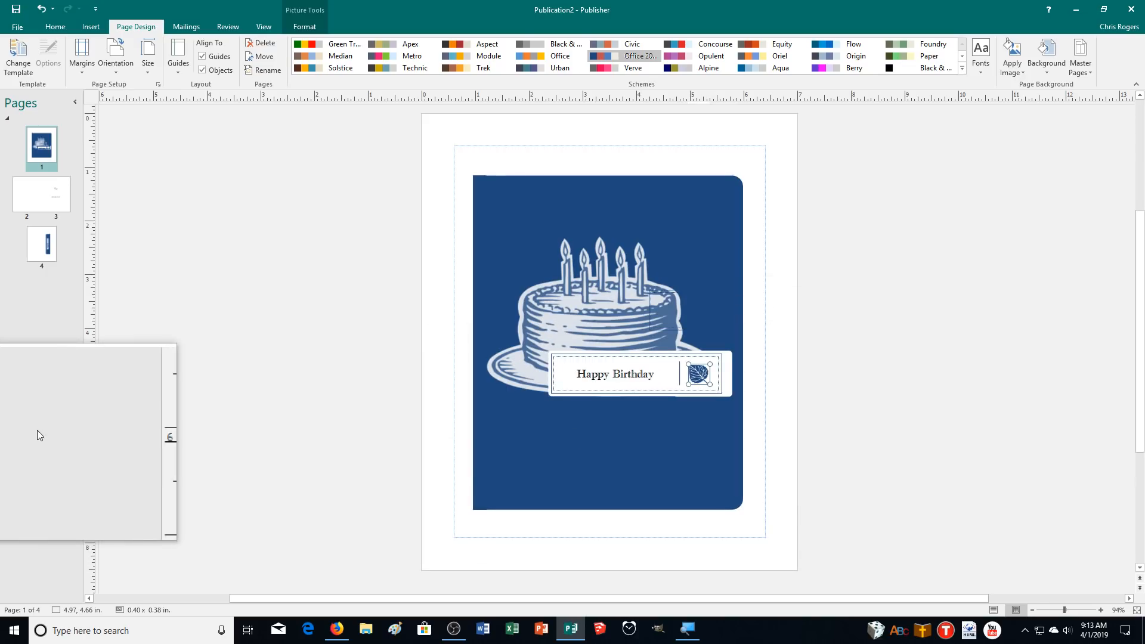
On page 3, enlarge the leaf to about 0.94 x 0.93 in and its frame to about 1.22 x 1.20 in, centring both above the verse
click(61, 208)
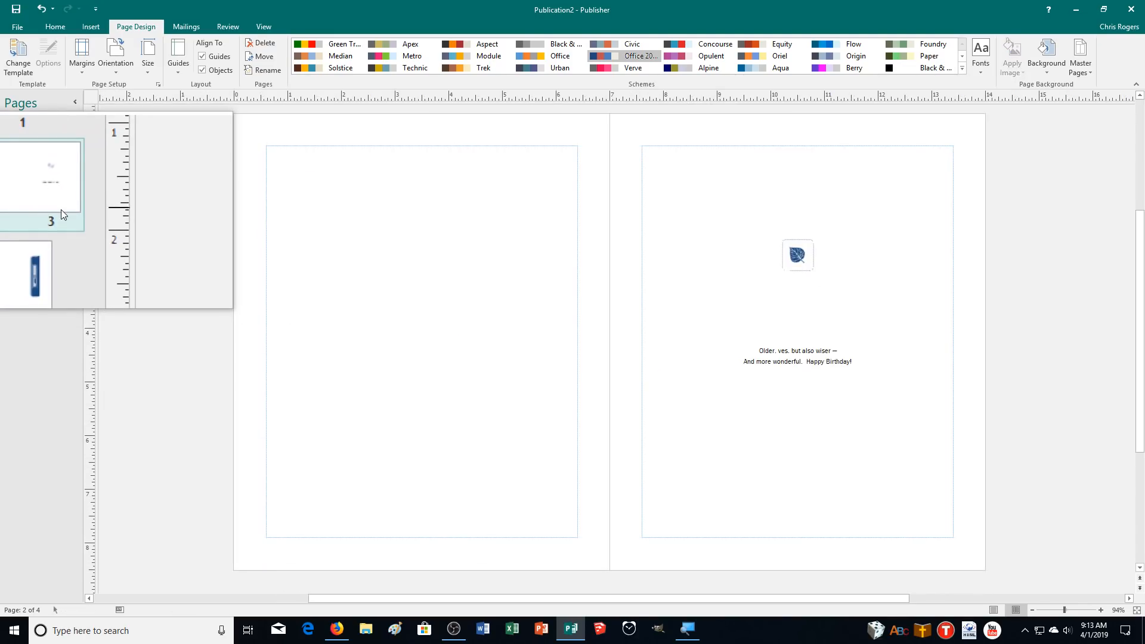
click(804, 258)
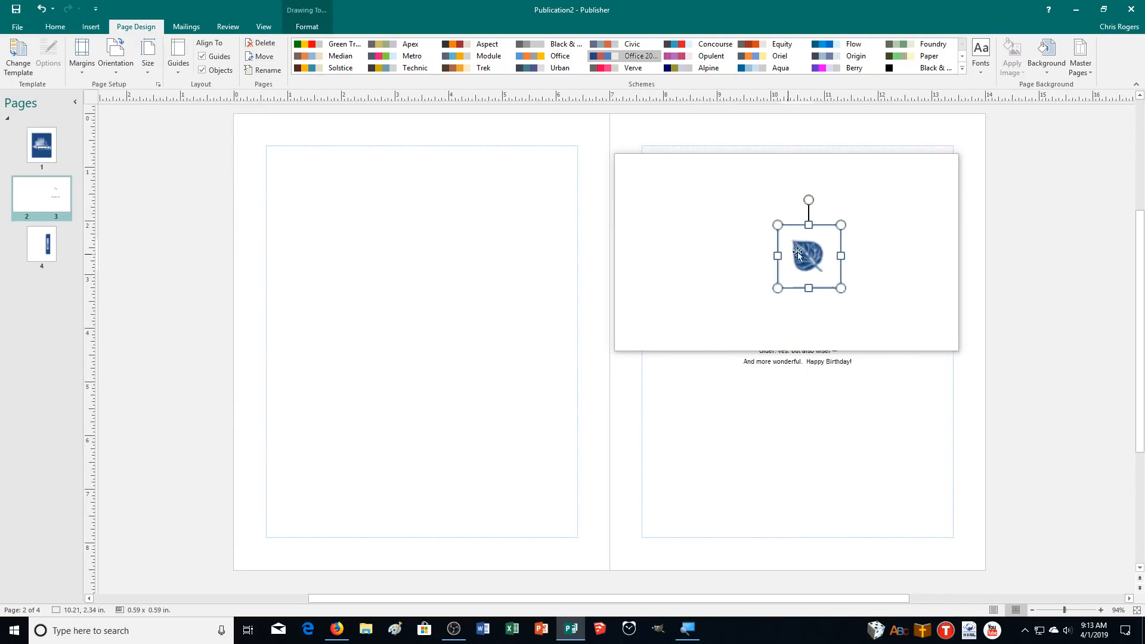
mouse_move(813, 239)
mouse_down()
mouse_move(854, 195)
mouse_move(853, 227)
mouse_move(831, 243)
mouse_move(854, 226)
mouse_move(818, 263)
mouse_move(806, 251)
mouse_up()
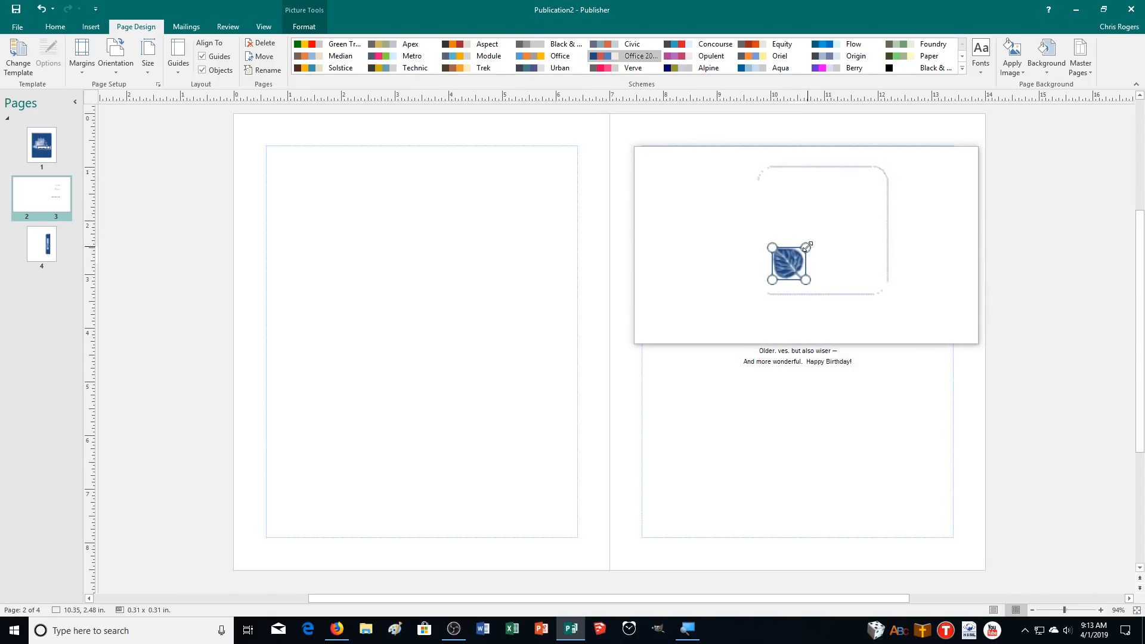
drag(808, 246, 838, 223)
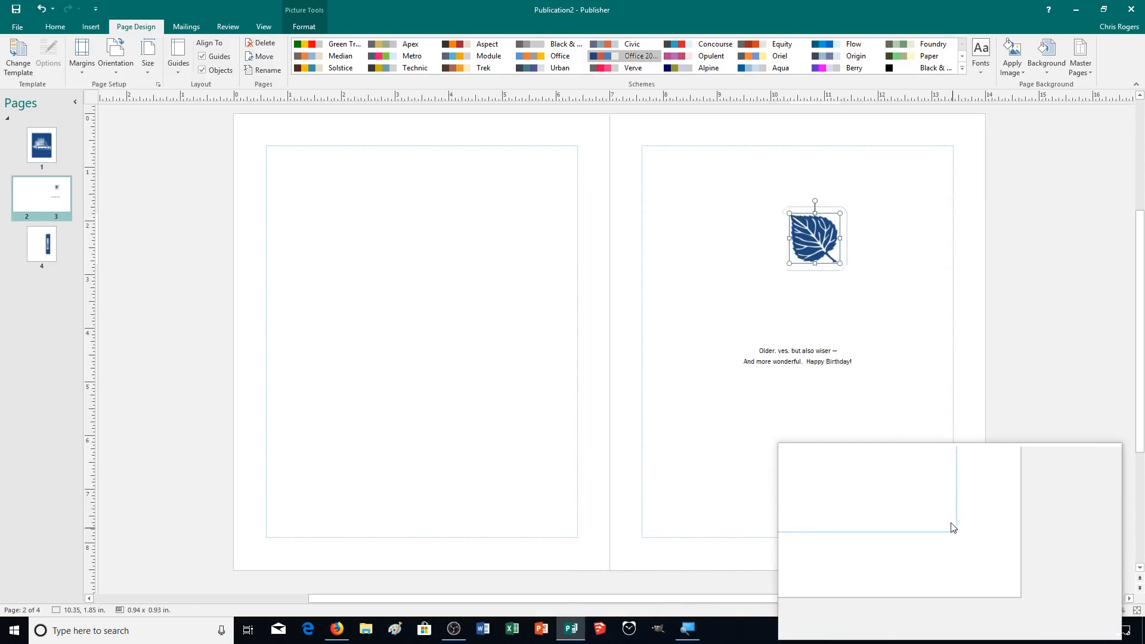
shift+click(846, 227)
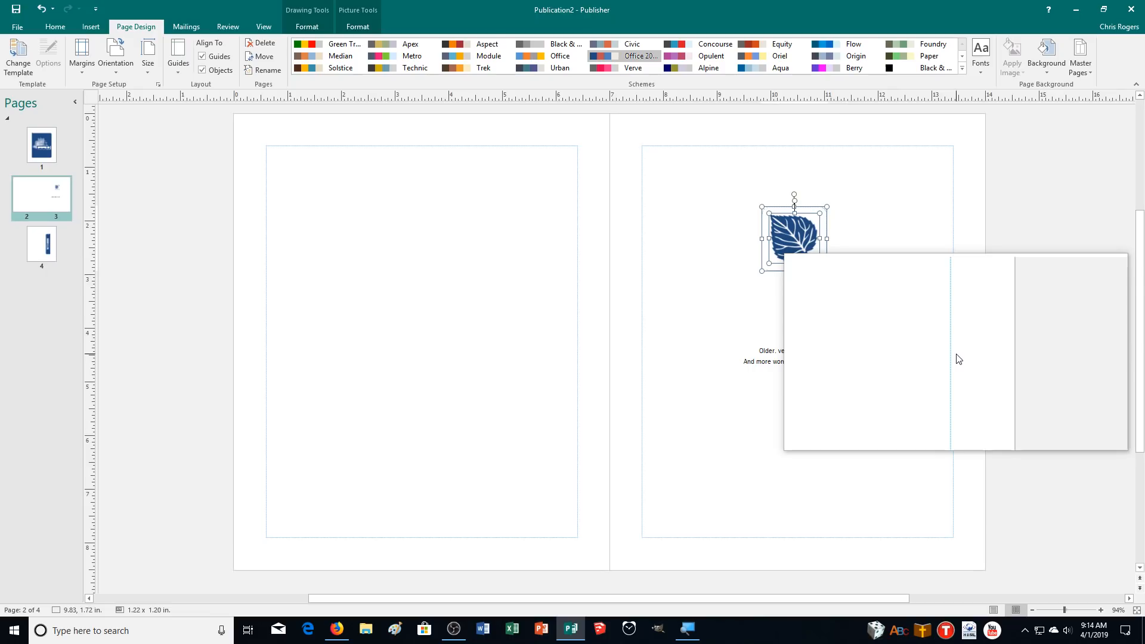
Apply Best Fit autofit to both verse text boxes beneath the leaf on page 3
triple_click(804, 360)
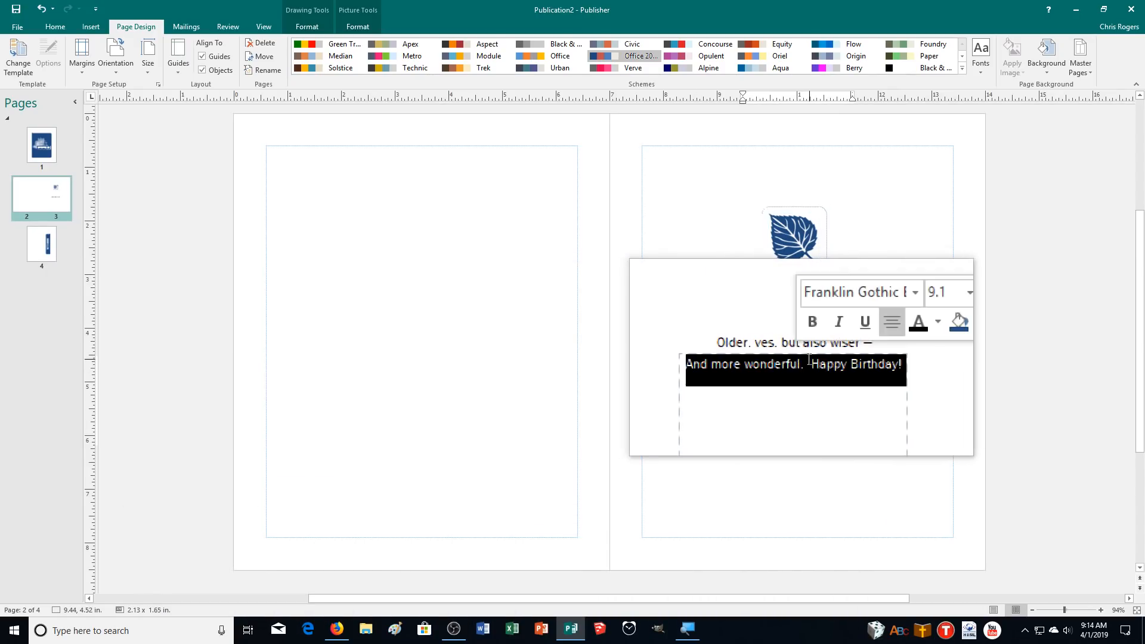
click(770, 346)
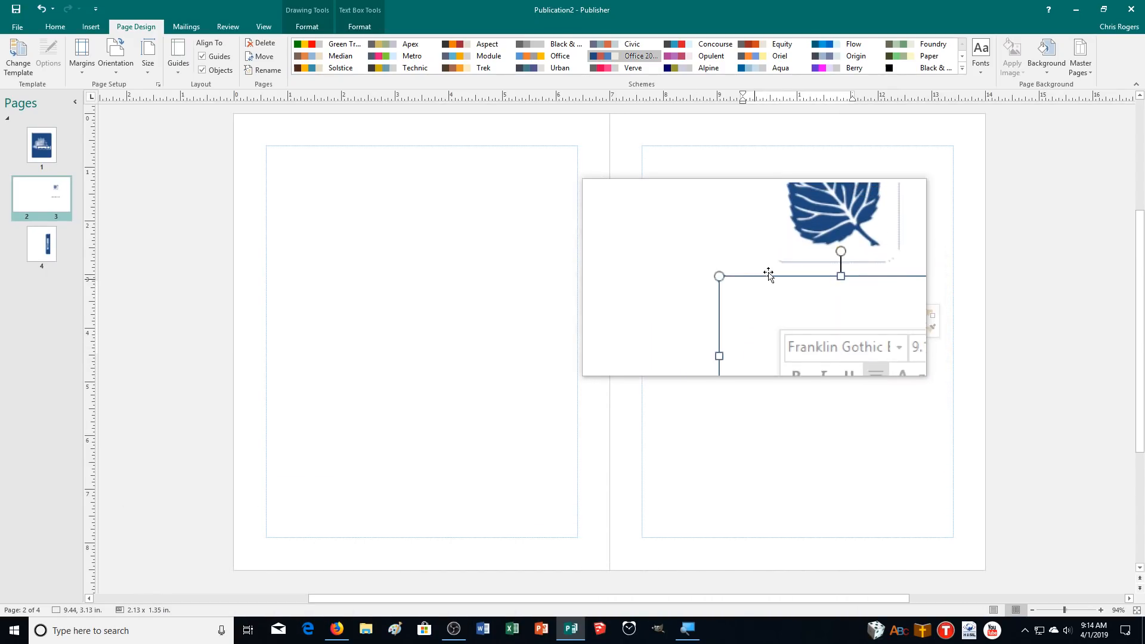
right_click(819, 327)
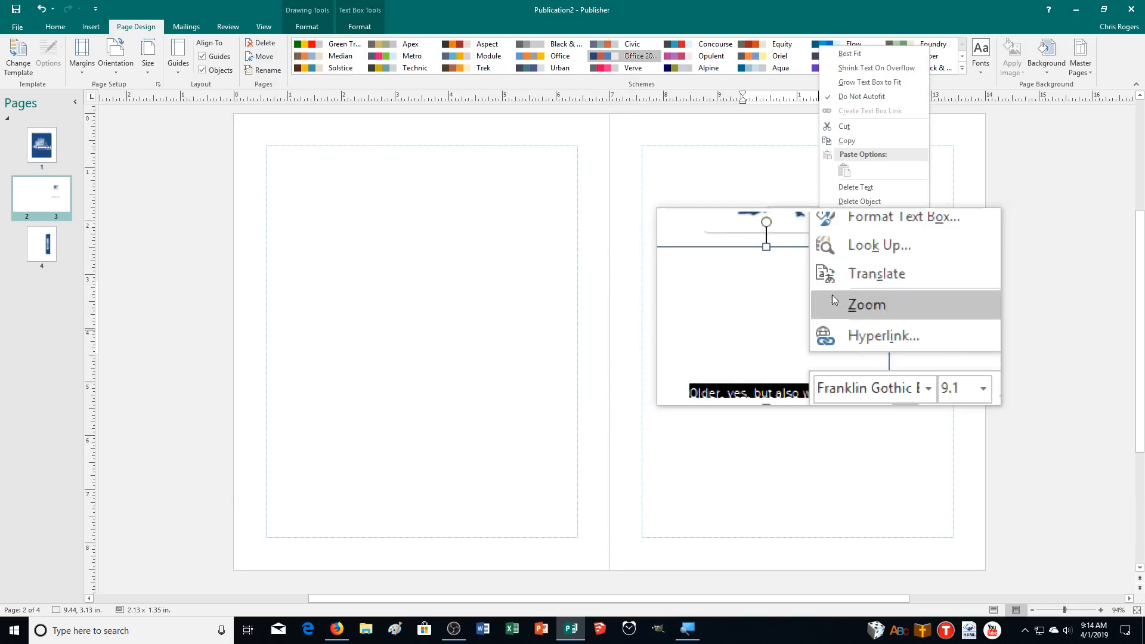
click(849, 53)
click(809, 385)
right_click(810, 387)
click(840, 110)
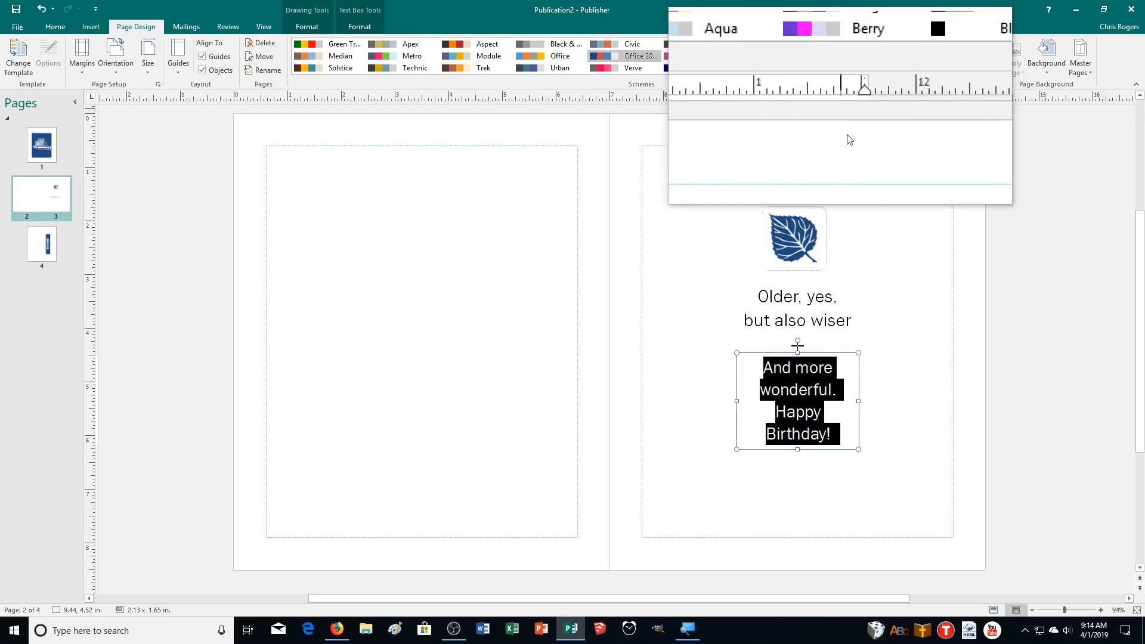
click(474, 464)
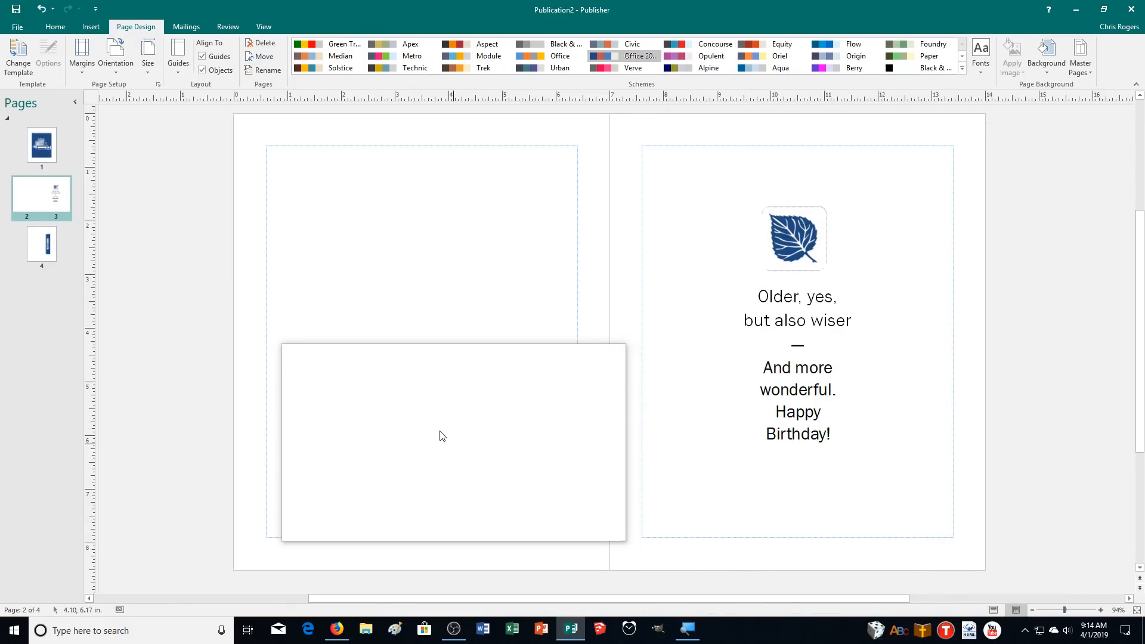
On page 4, enlarge the blue bar and its label artwork together, fitting them between the upper and lower margin guides and against the right one
click(39, 247)
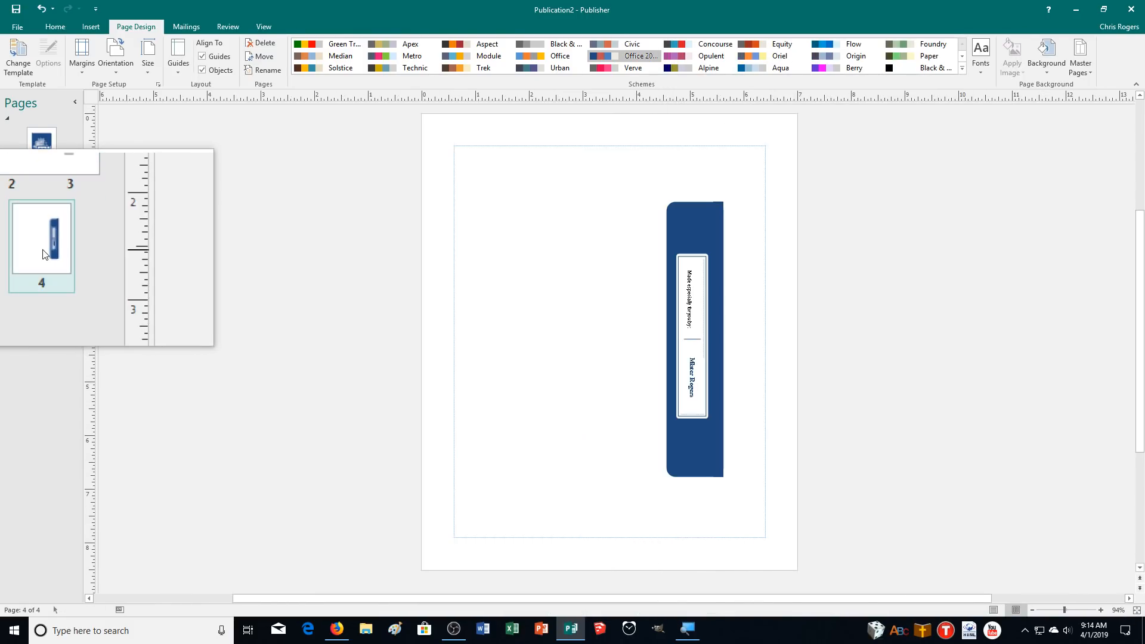
click(716, 373)
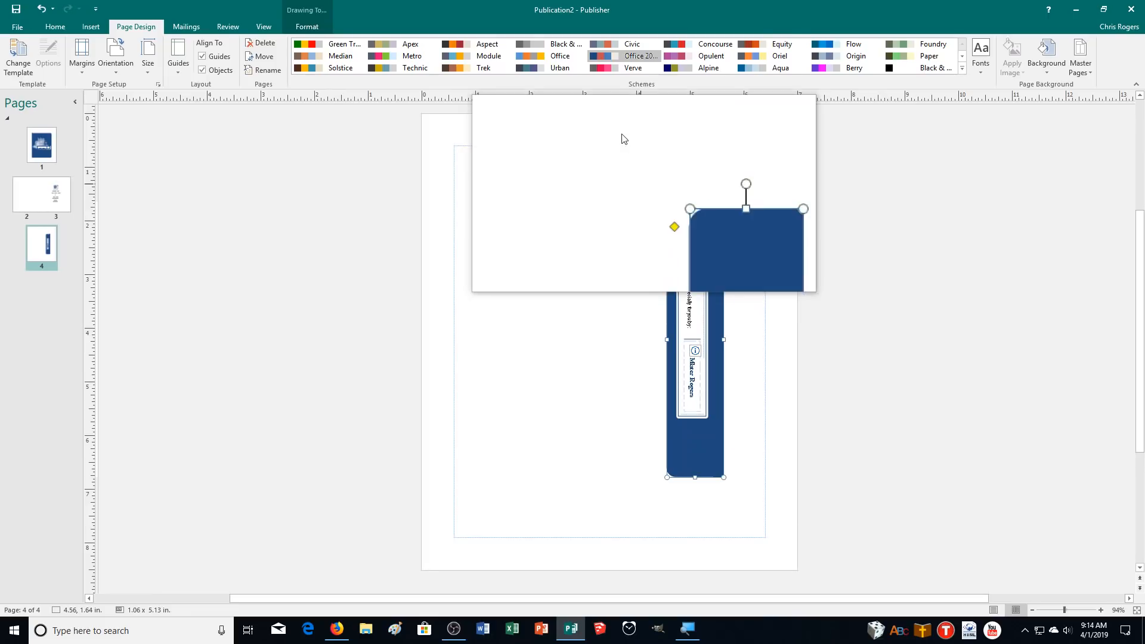
drag(640, 178, 731, 488)
scroll(942, 470, down, 3)
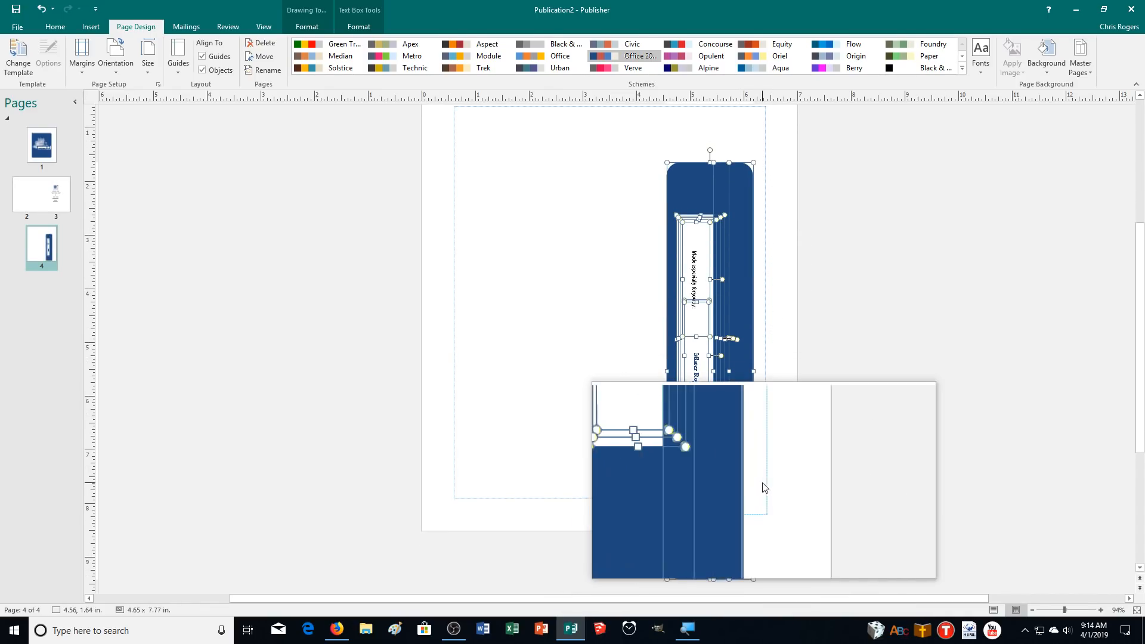
drag(743, 491, 740, 411)
scroll(925, 434, up, 3)
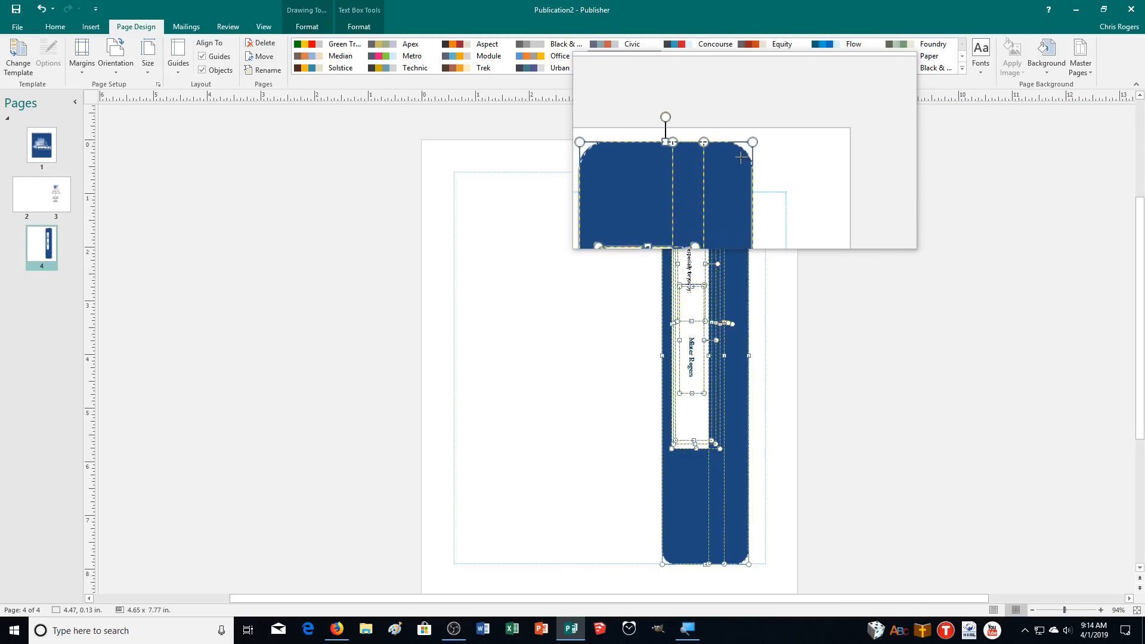
click(738, 161)
drag(736, 166, 733, 172)
drag(739, 324, 759, 324)
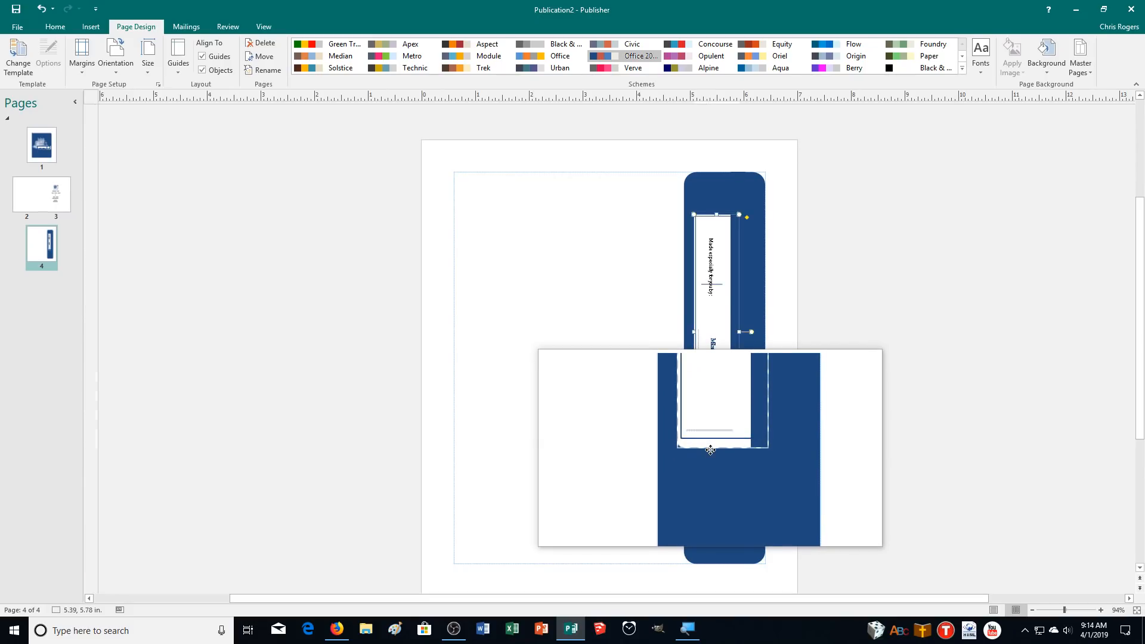
Move the bar's white label down to about 5.07, 2.28 in and its inner frame to about 5.11, 2.19 in
drag(711, 450, 710, 485)
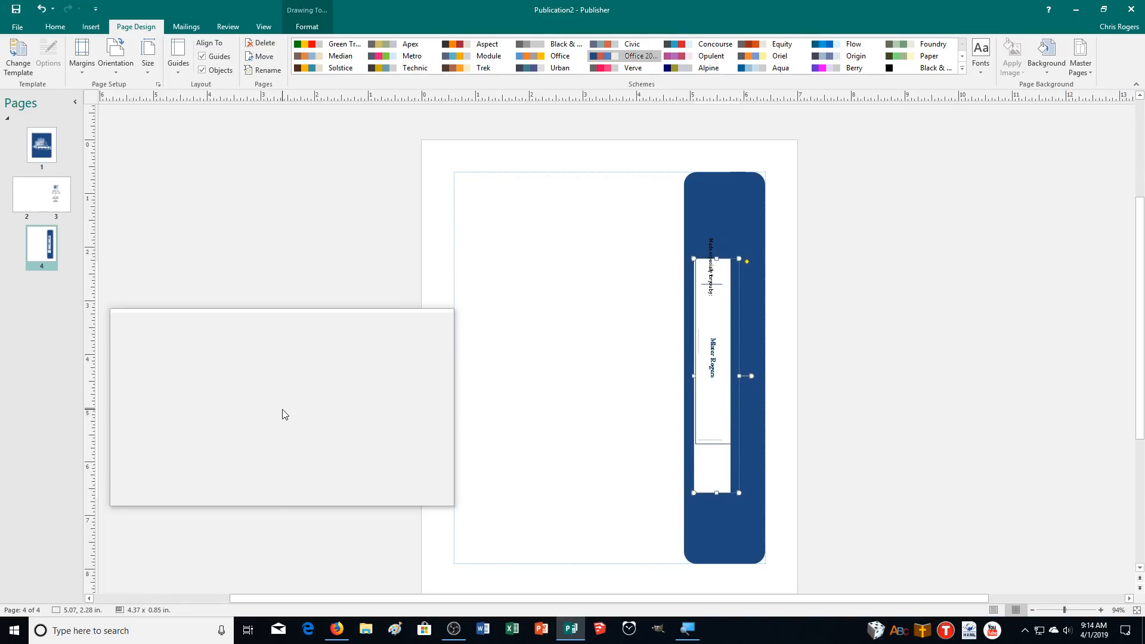
drag(741, 441, 723, 442)
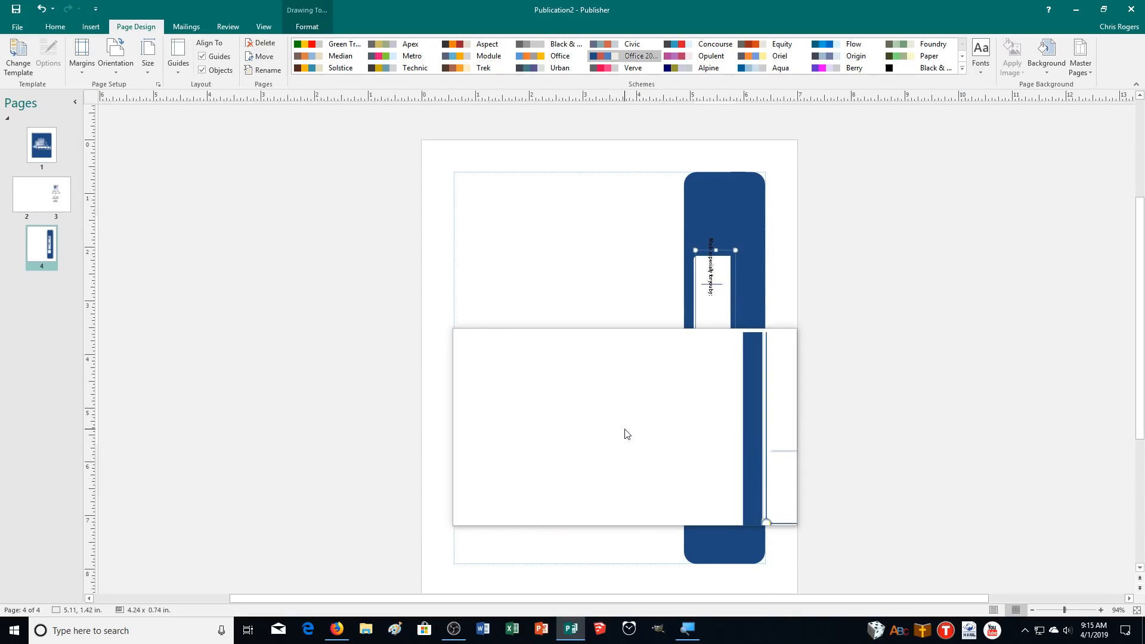
drag(626, 434, 314, 396)
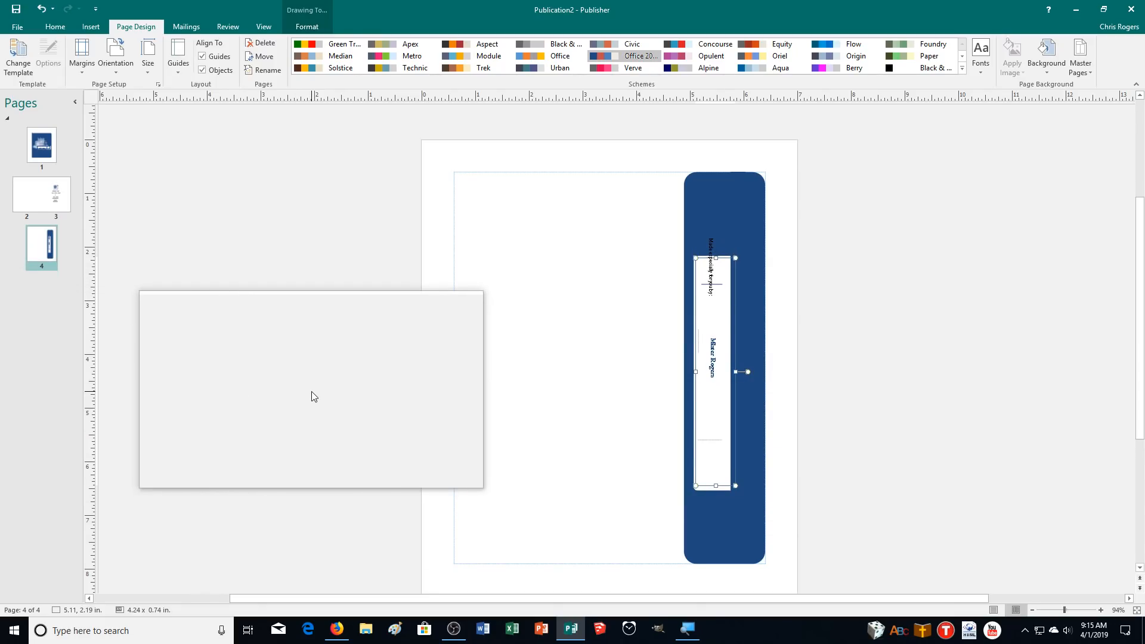
Move the sender's name text down within the label to about 5.18, 4.44 in, undoing the accidental shift of the inner frame
click(717, 388)
drag(721, 399, 719, 484)
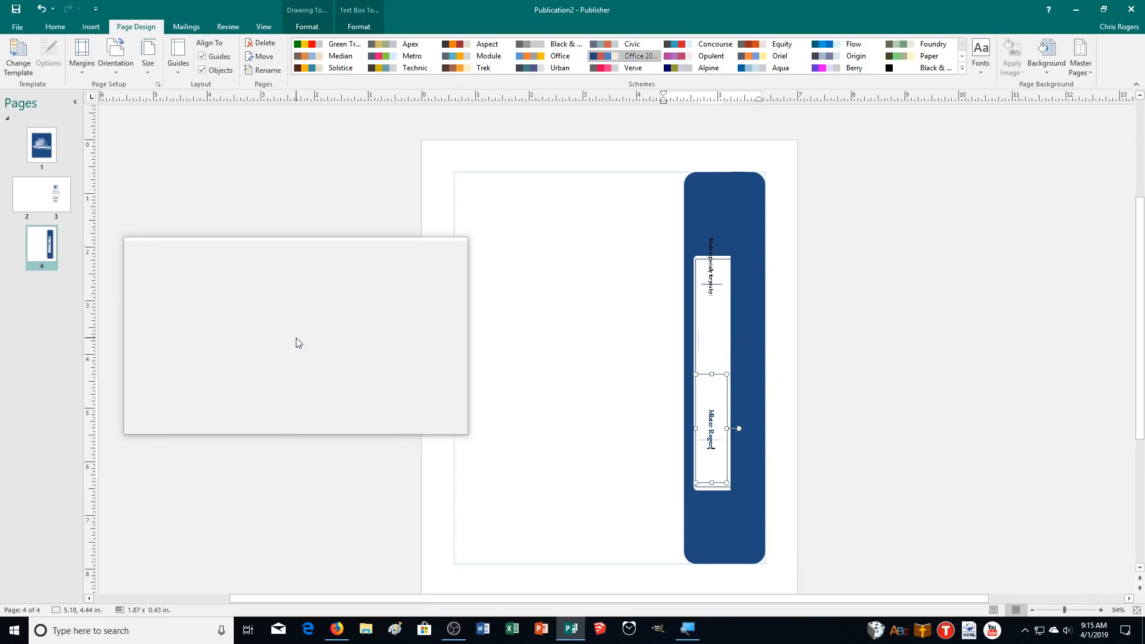
drag(729, 292, 722, 332)
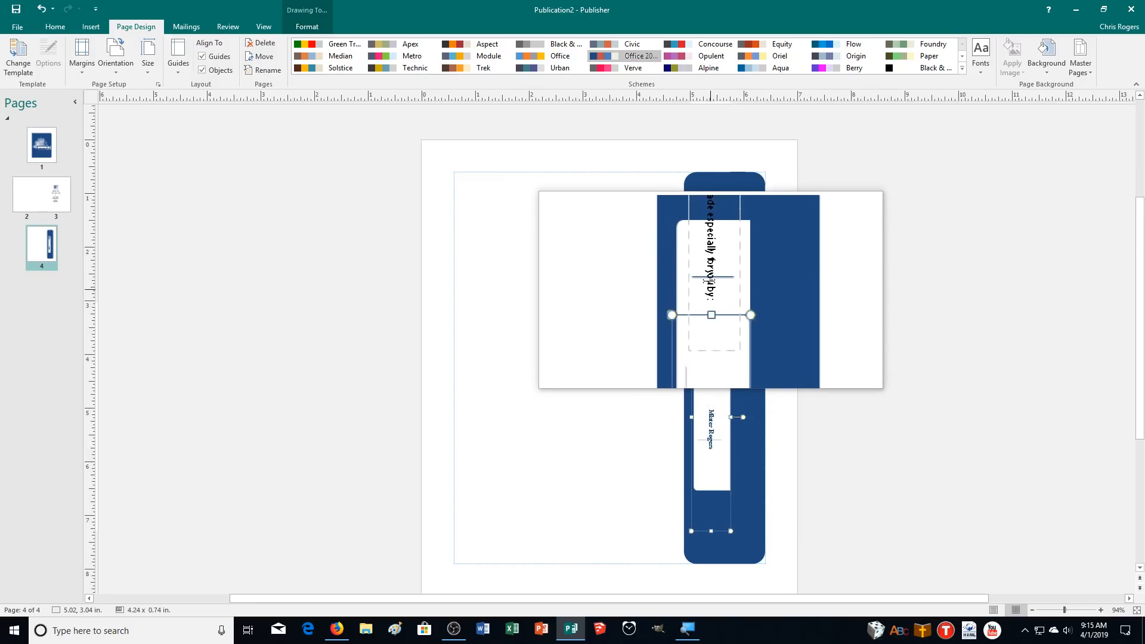
key(ctrl+z)
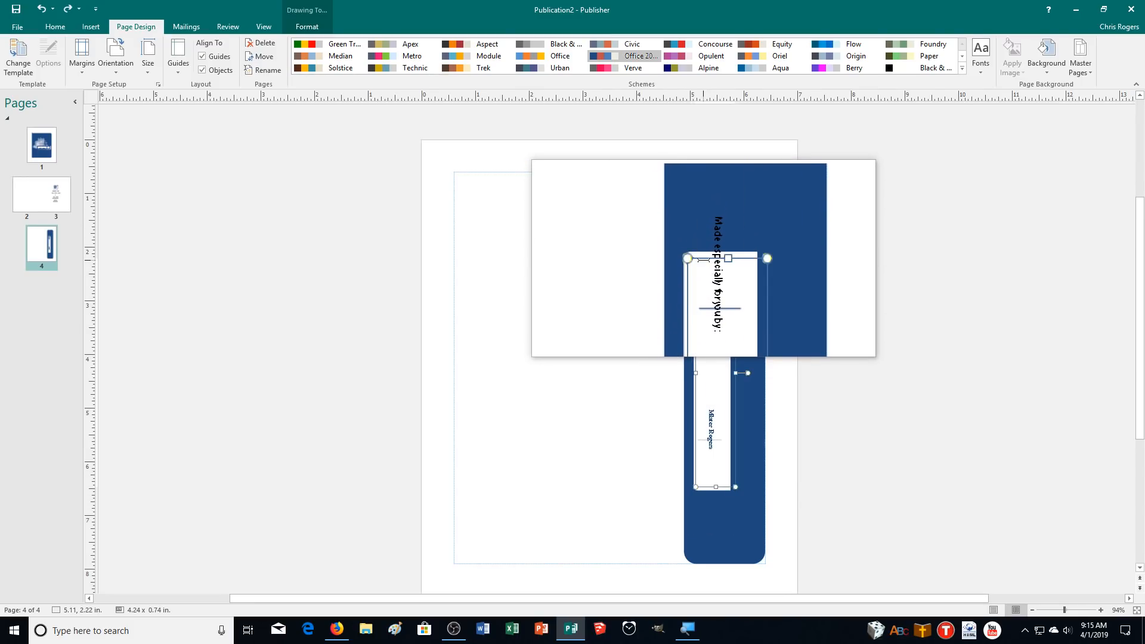
Move the "Made especially for you by:" text down to about 5.18, 2.44 in and the inner frame to about 5.11, 2.29 in
click(714, 247)
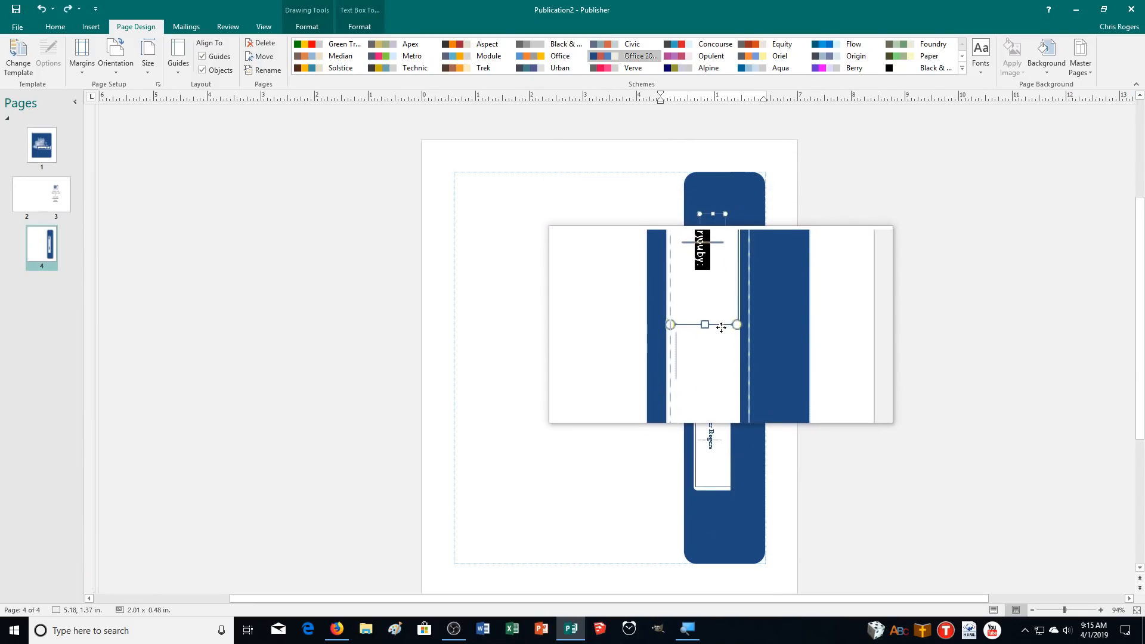
drag(721, 327, 716, 375)
click(706, 274)
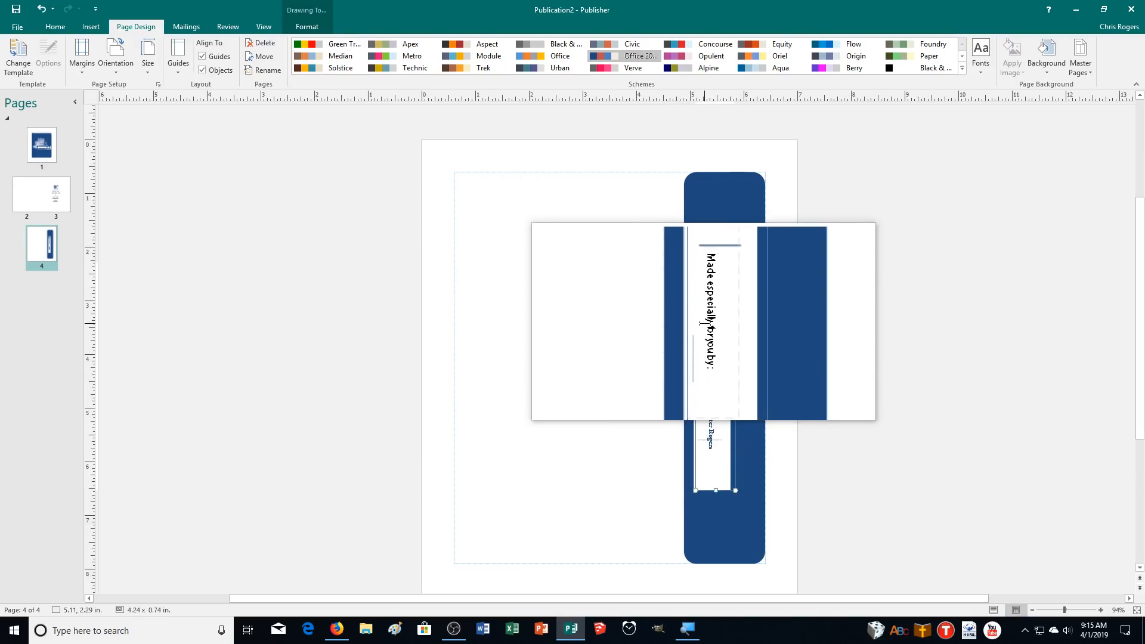
click(705, 322)
click(723, 370)
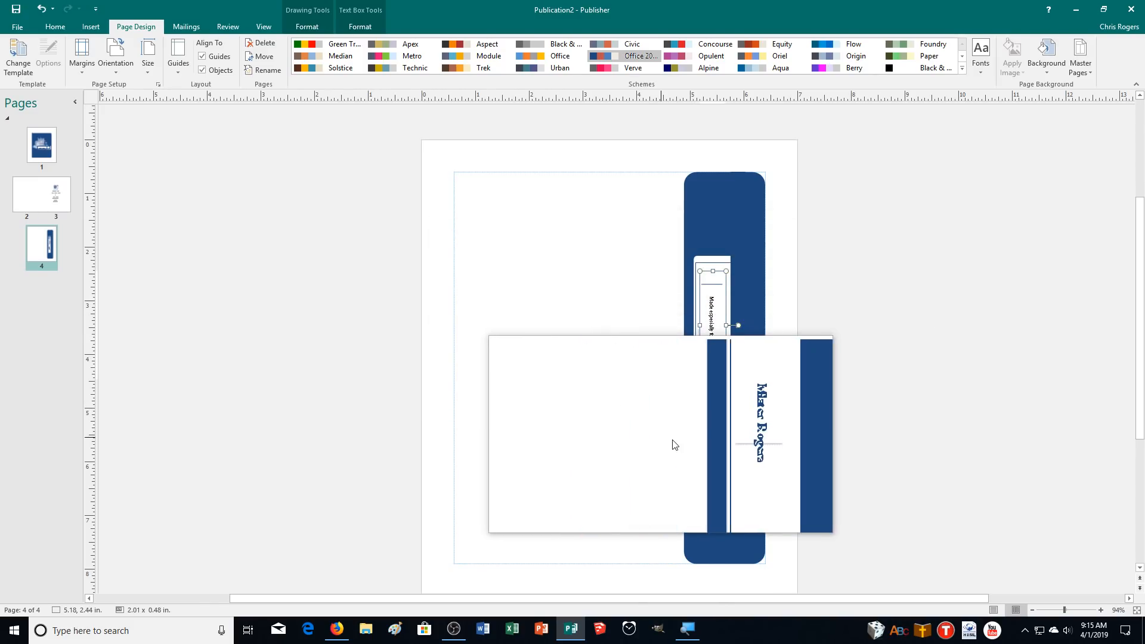
click(346, 255)
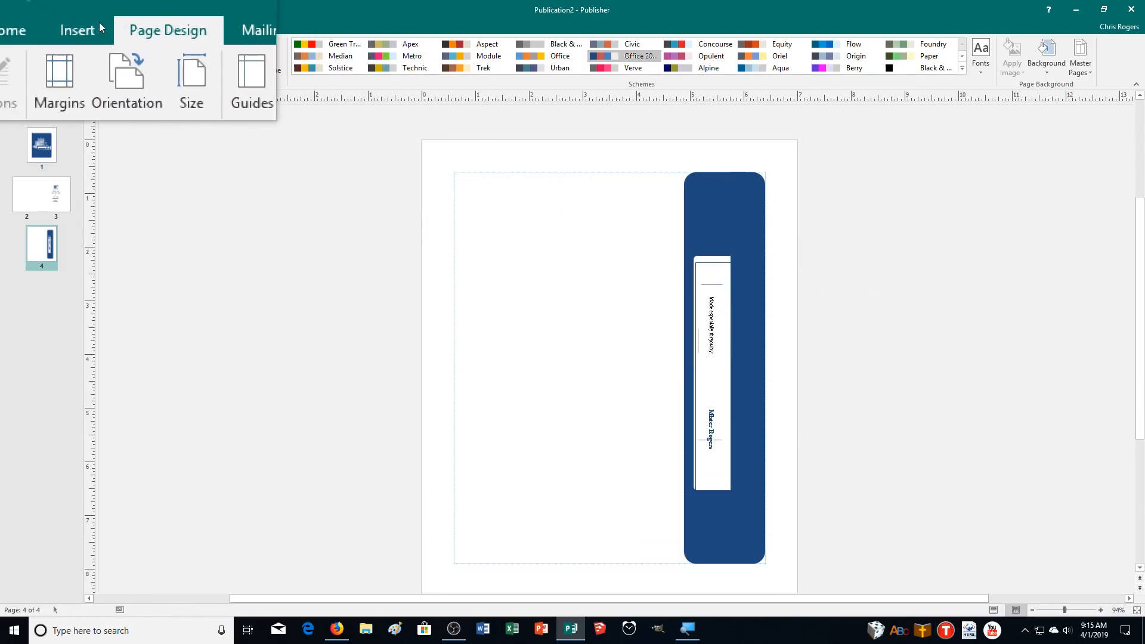
Look over the back page's label text, the inside spread and the front cover
click(61, 26)
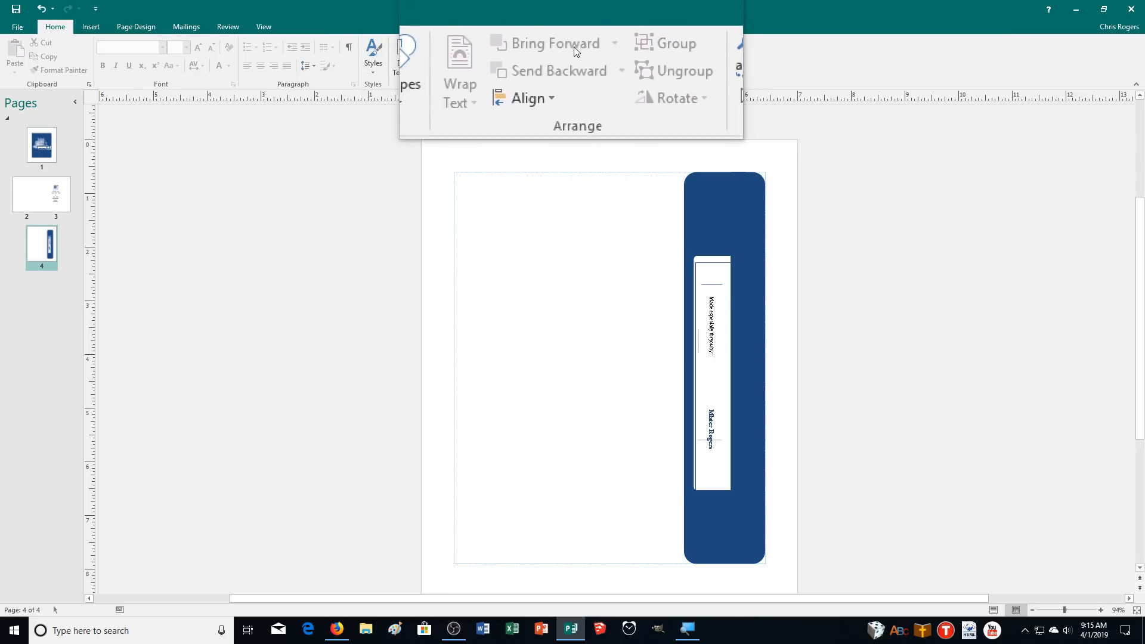
click(710, 338)
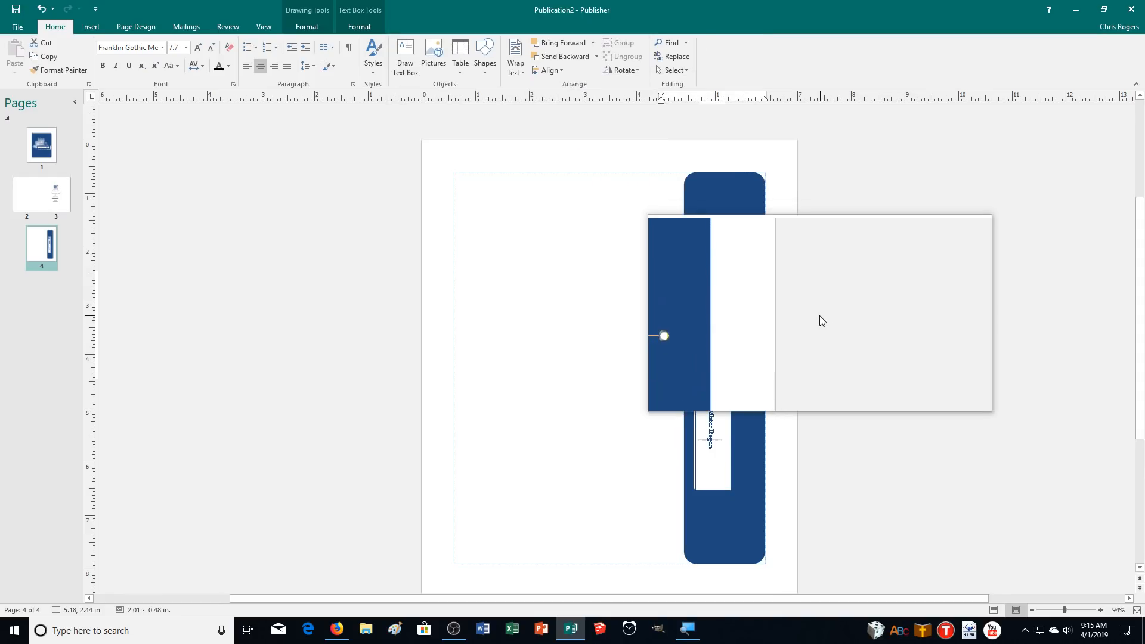
click(48, 200)
click(42, 143)
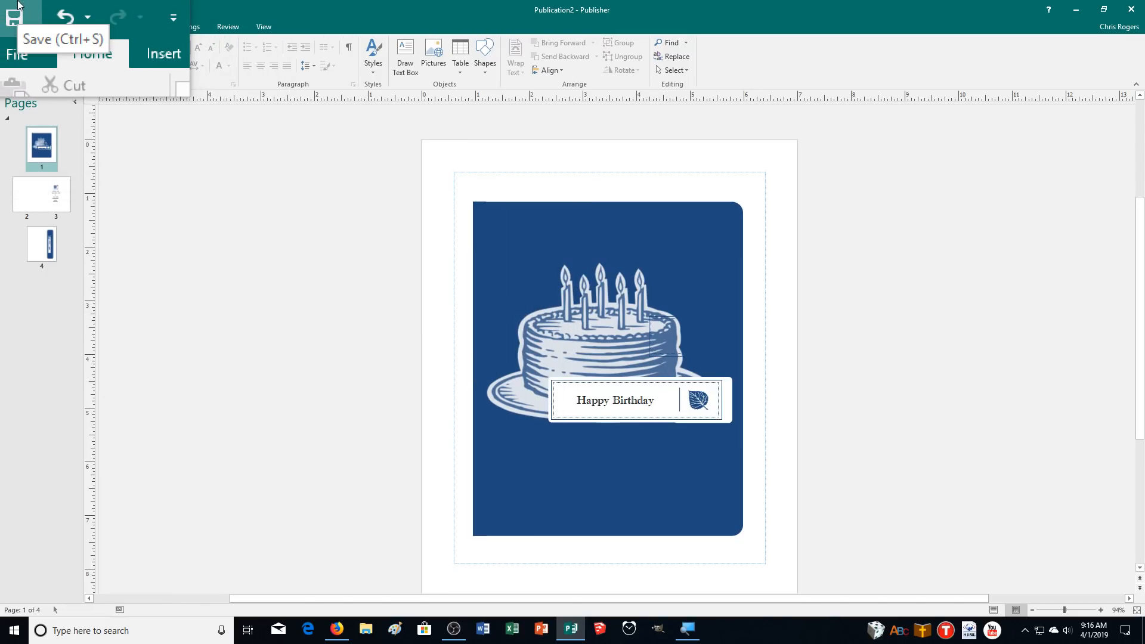
Save the publication as 11CARD_MR in the CADemonstration2 folder under Documents
click(17, 6)
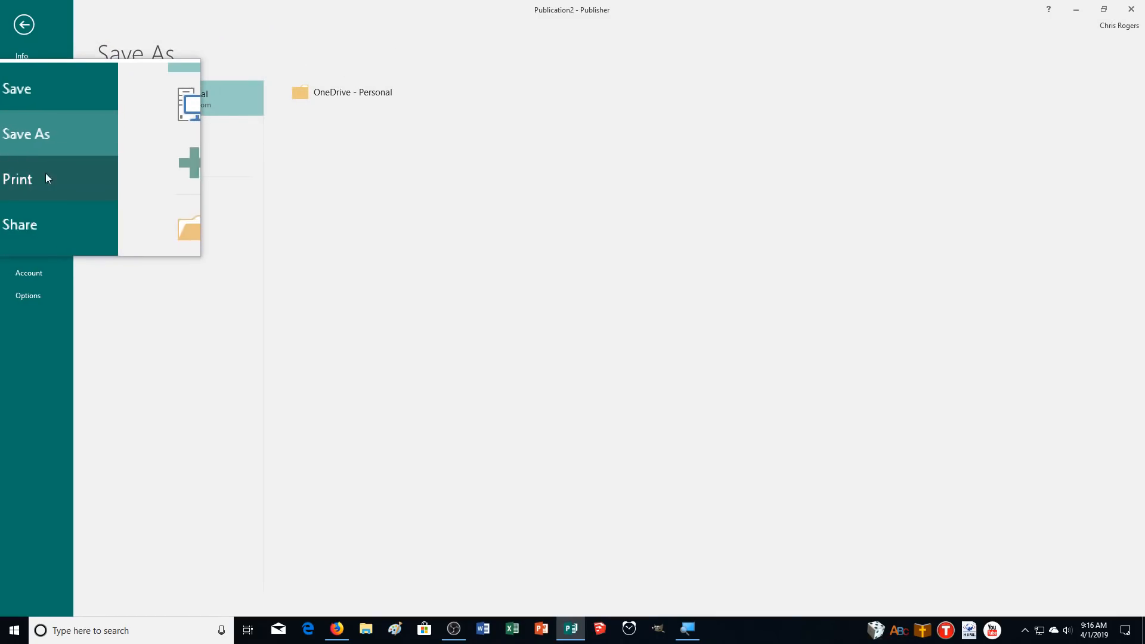
click(143, 209)
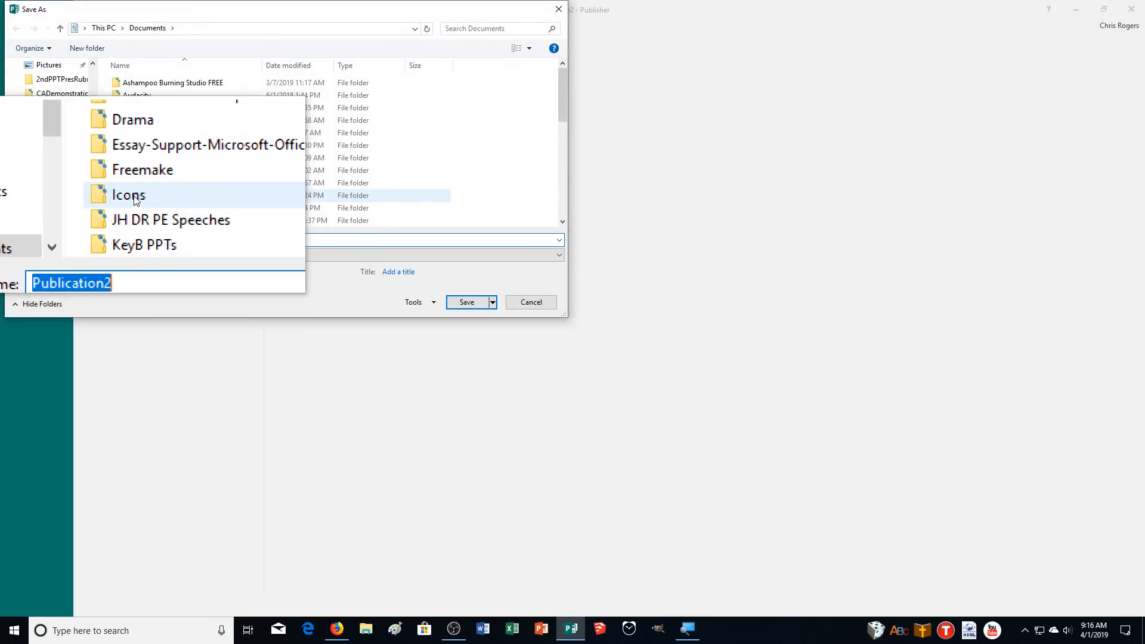
double_click(148, 138)
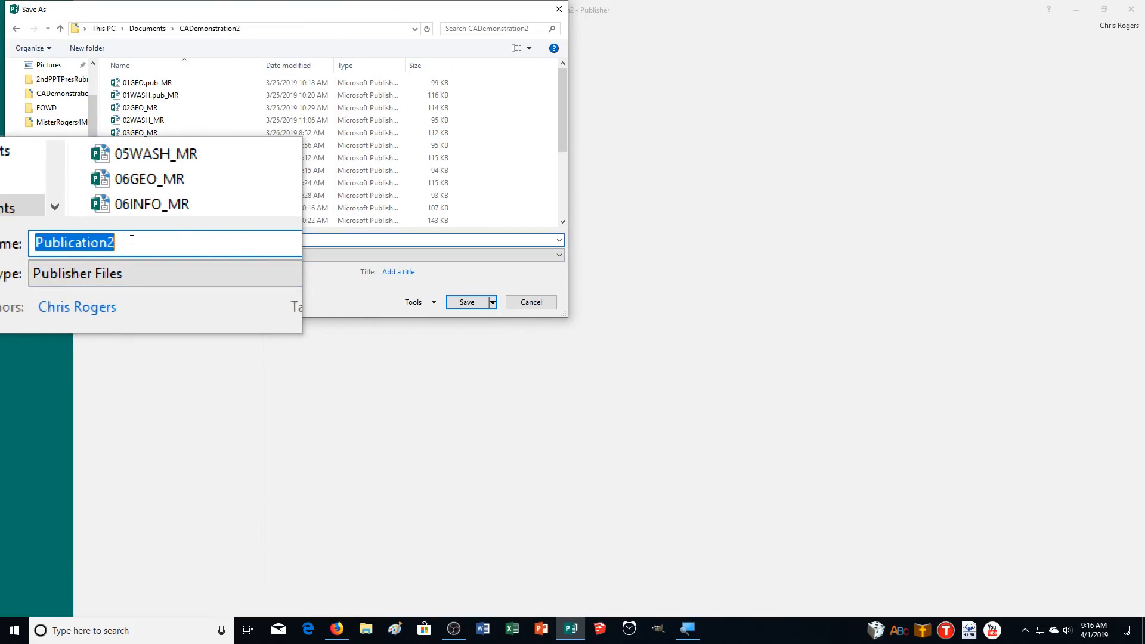
text(11CARD_MR)
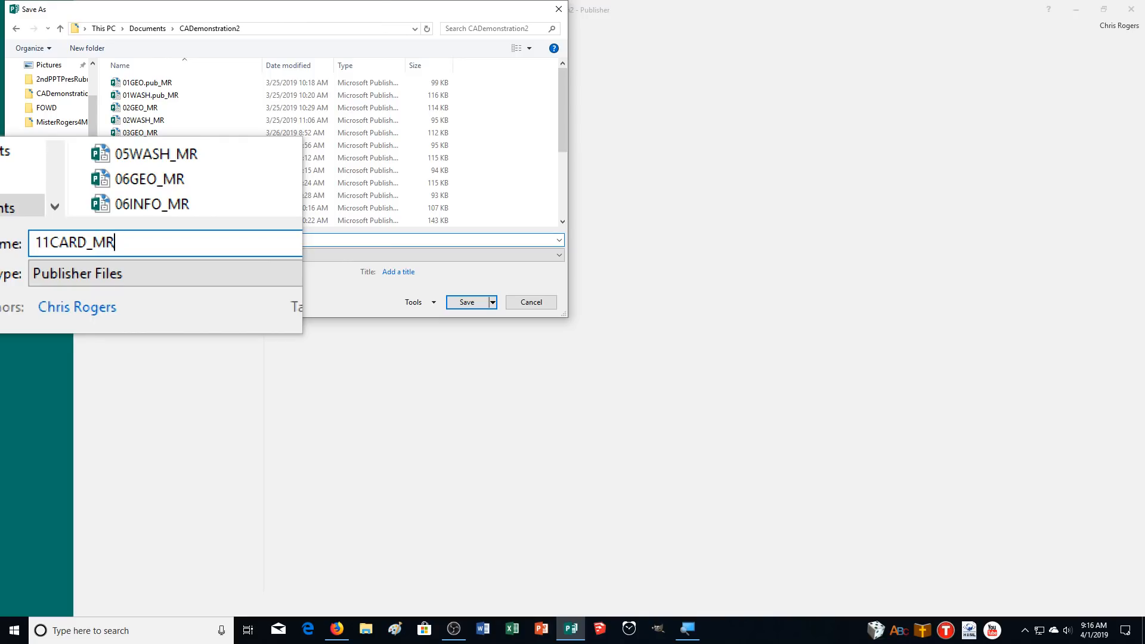
key(Return)
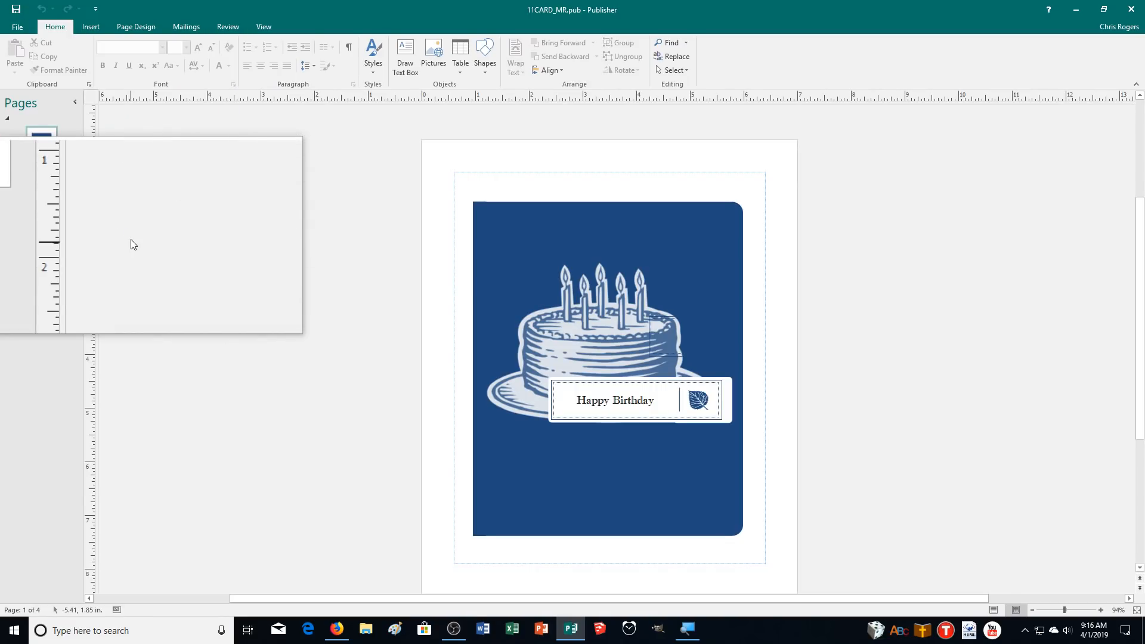
Move the small outline left over the cover's cake down onto the label around the leaf
drag(131, 241, 283, 311)
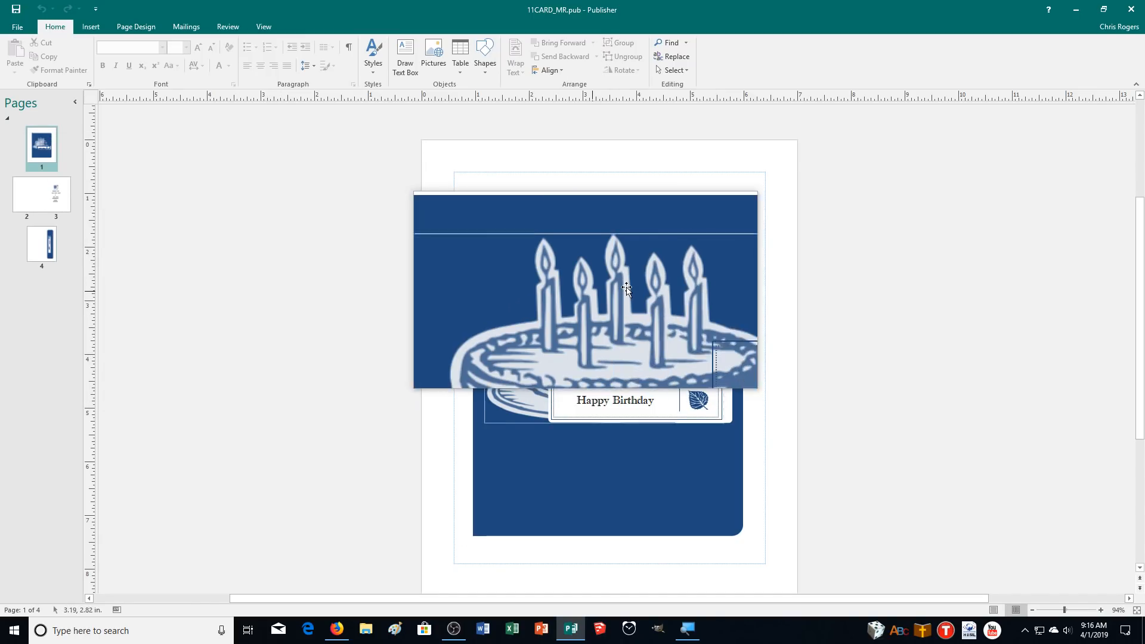
mouse_move(672, 321)
mouse_down()
mouse_move(677, 373)
mouse_move(700, 381)
mouse_up()
click(675, 320)
key(Escape)
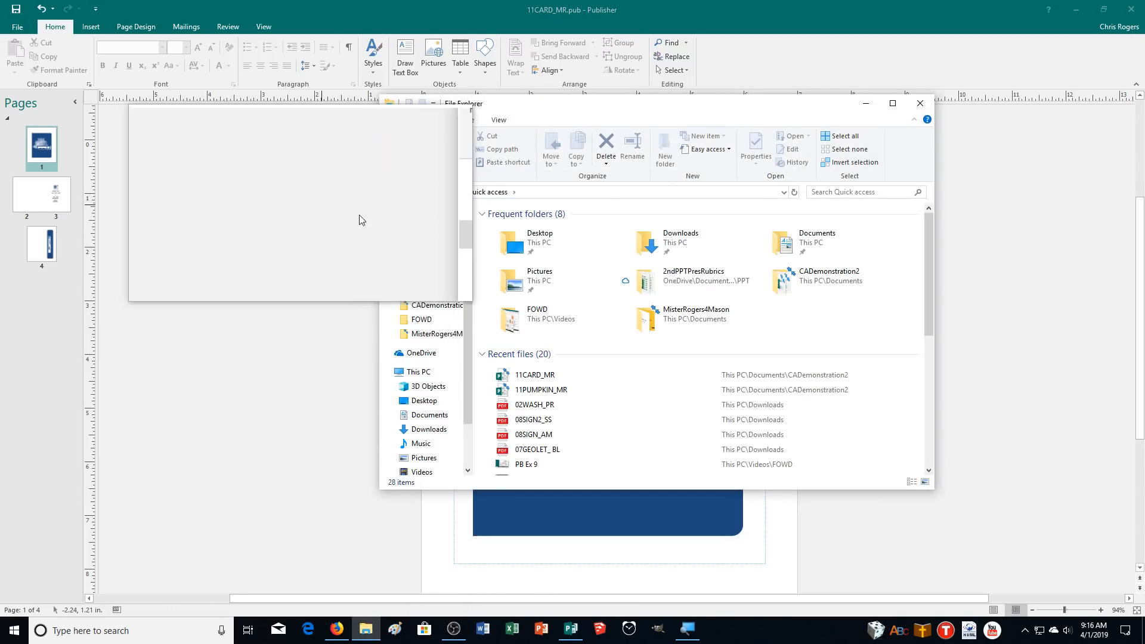
In File Explorer, open the CADemonstration2 folder and select the 11CARD_MR and 11PUMPKIN_MR files together
click(435, 305)
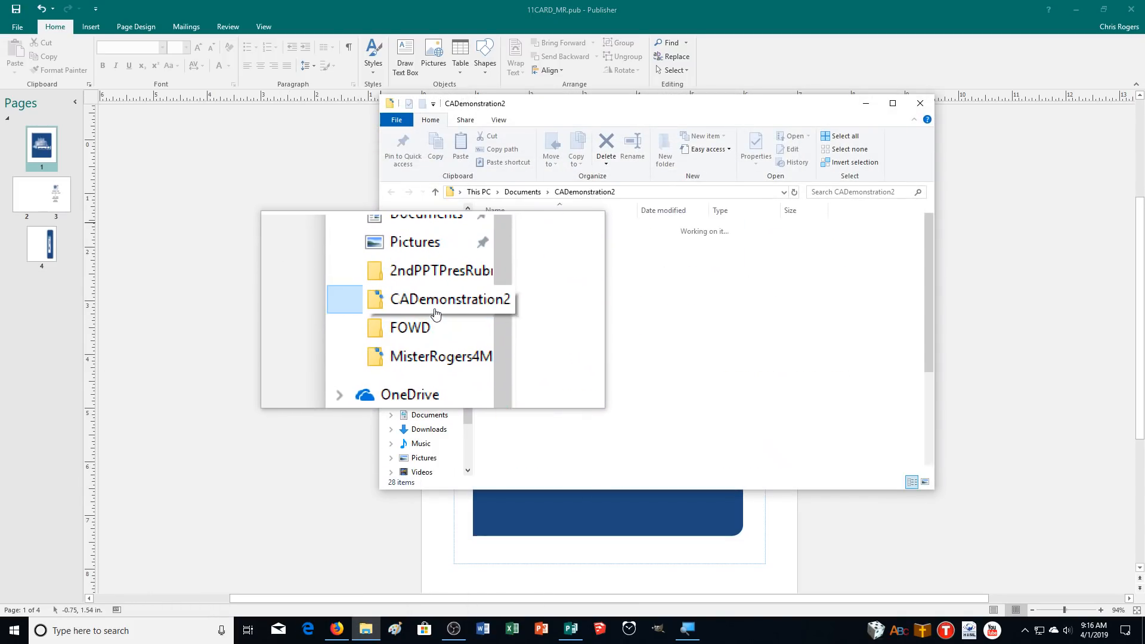
drag(927, 310, 927, 434)
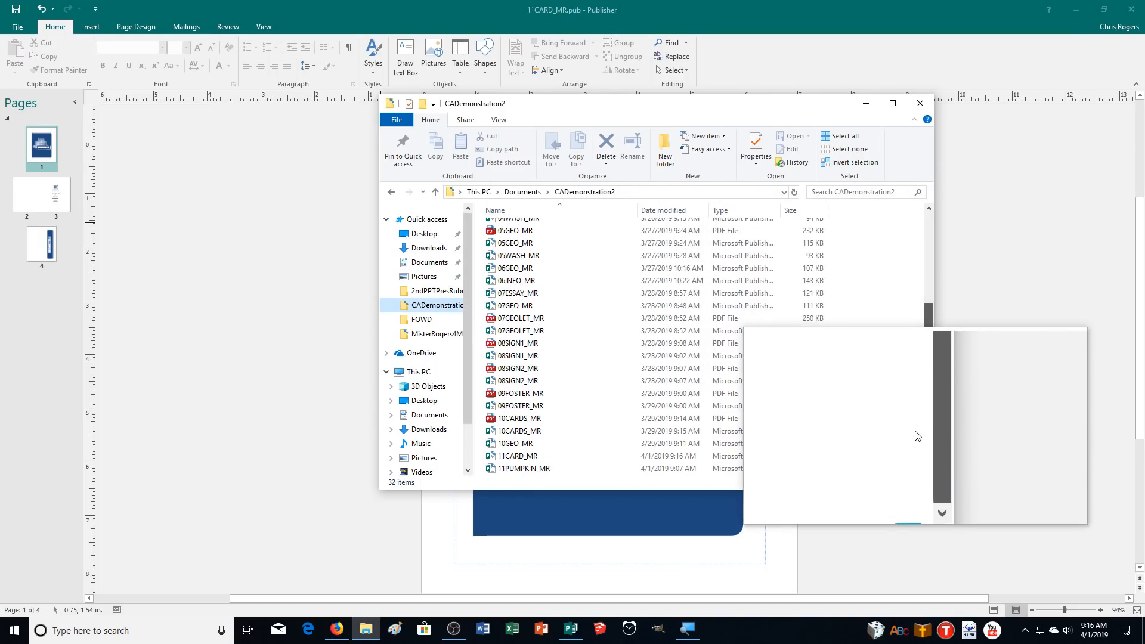
click(509, 455)
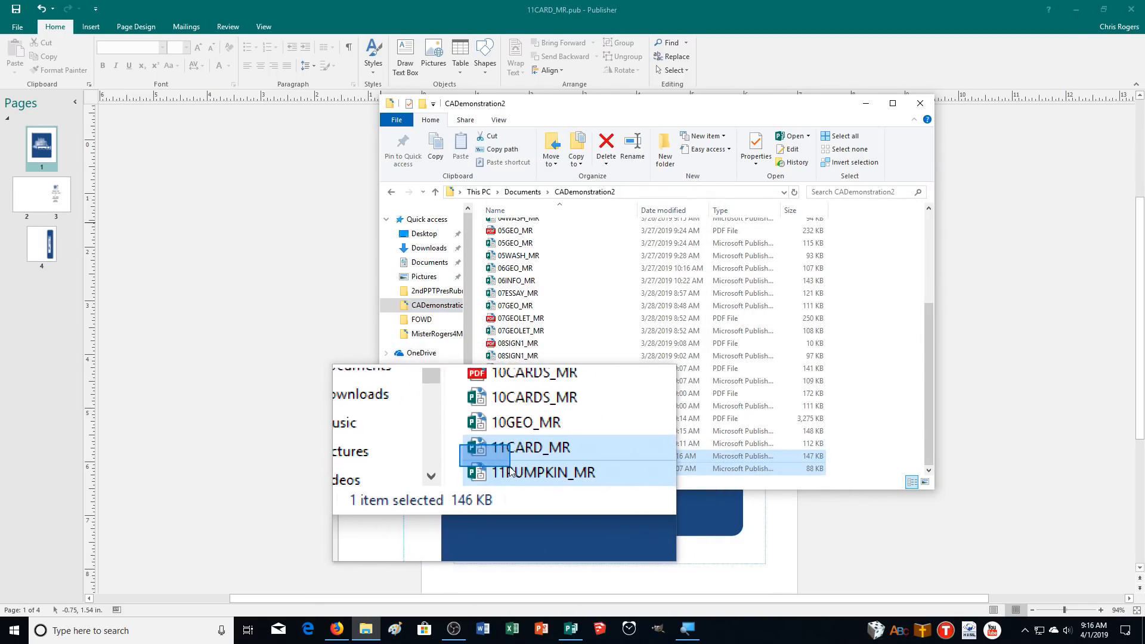
shift+click(530, 468)
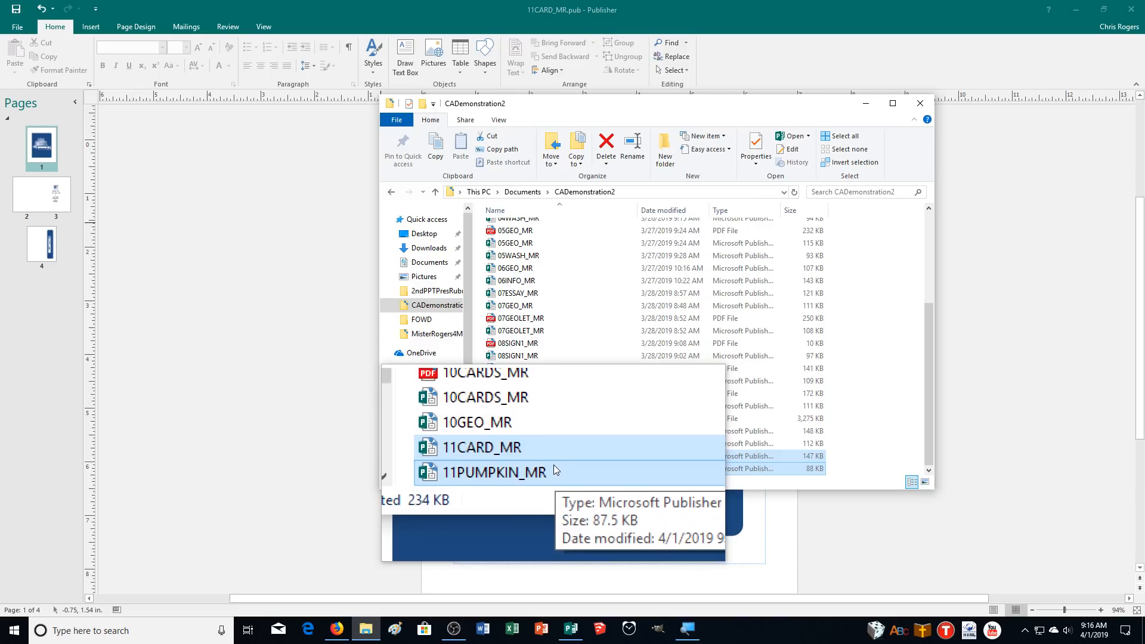